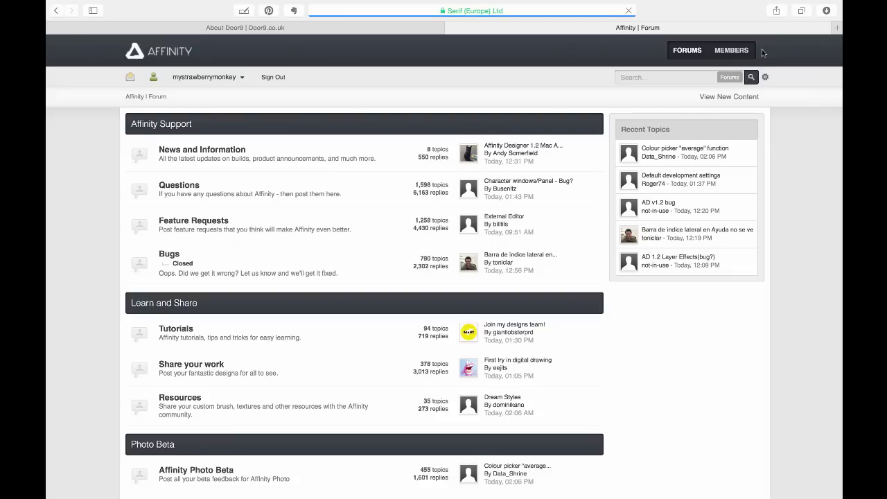
Look through the Affinity forum's sections, switch to the About Door9 page and open that site's blog.
scroll(342, 392, "down", 5)
scroll(342, 392, "down", 2)
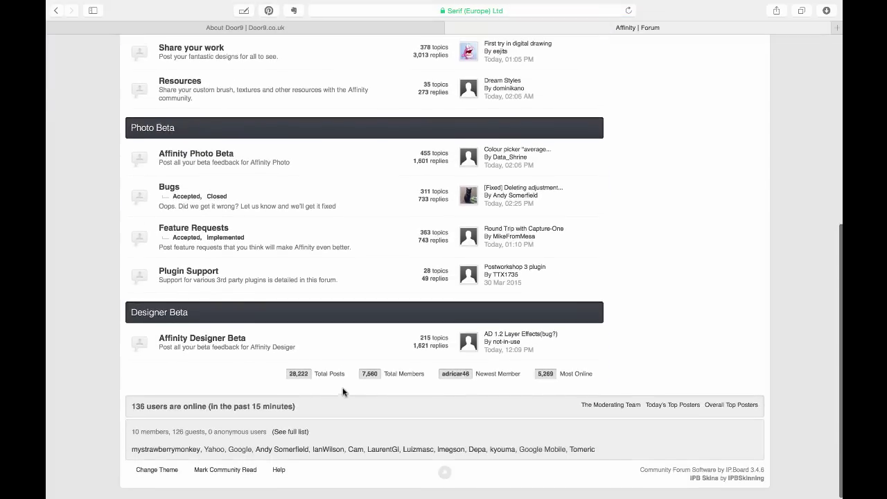
scroll(346, 392, "up", 7)
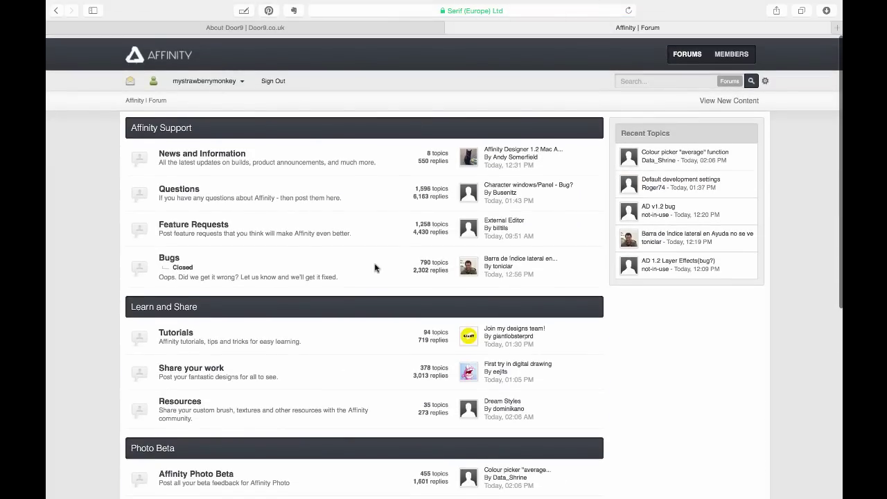
left_click(413, 30)
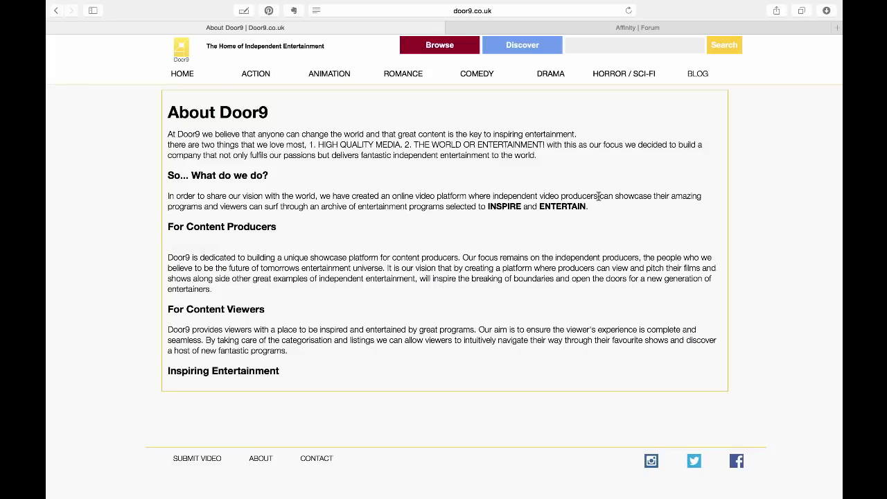
left_click(698, 72)
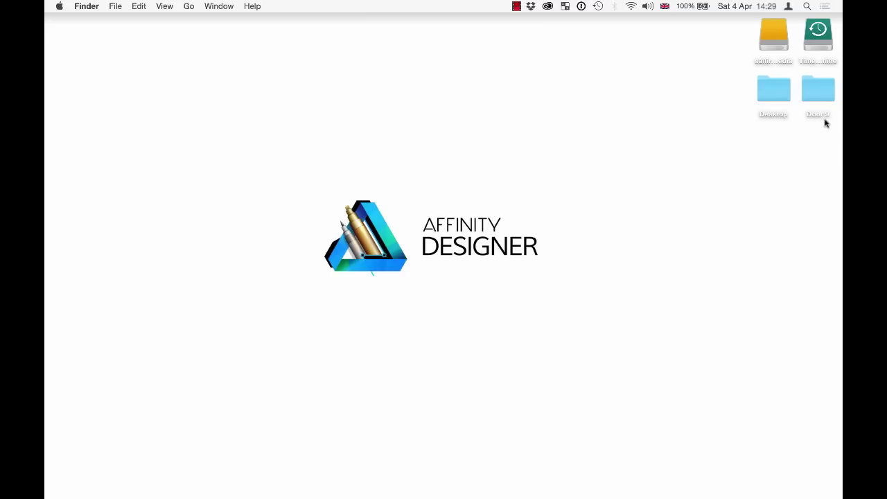
Open the Door 9 folder, select Google Play_ Heartbeats.mp4 and enlarge the folder window to see its preview better.
double_click(819, 88)
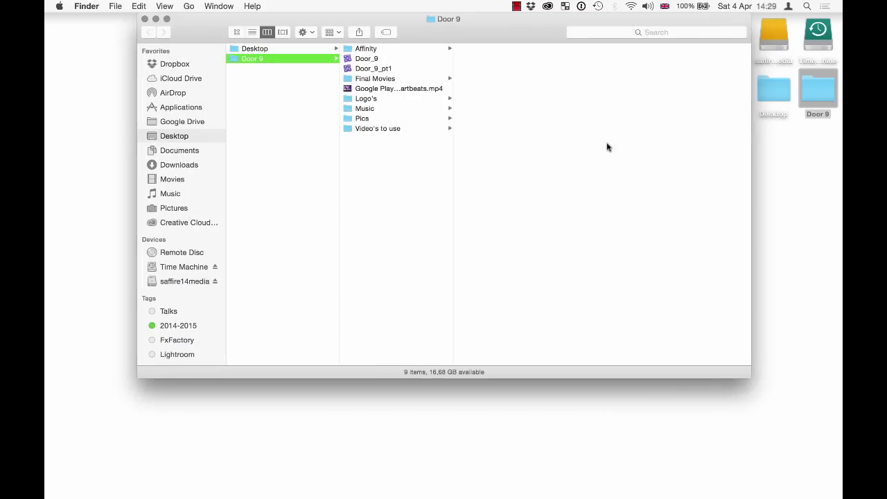
left_click_drag(501, 31, 446, 33)
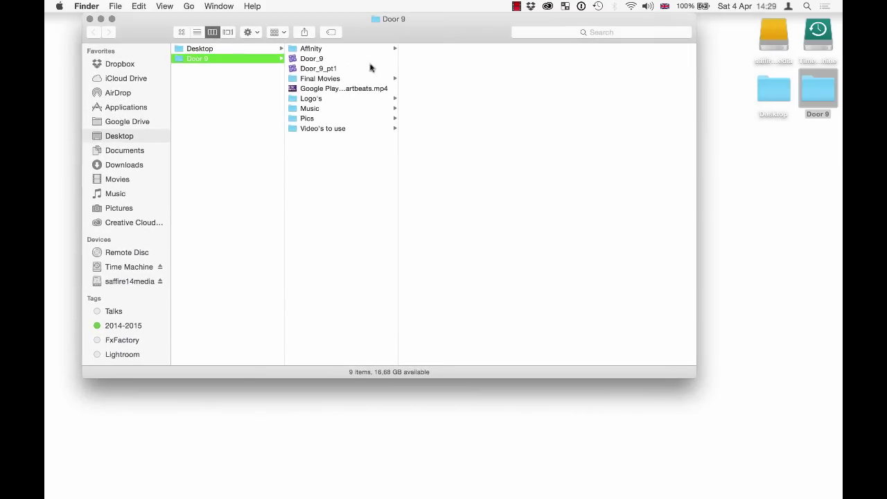
left_click(358, 89)
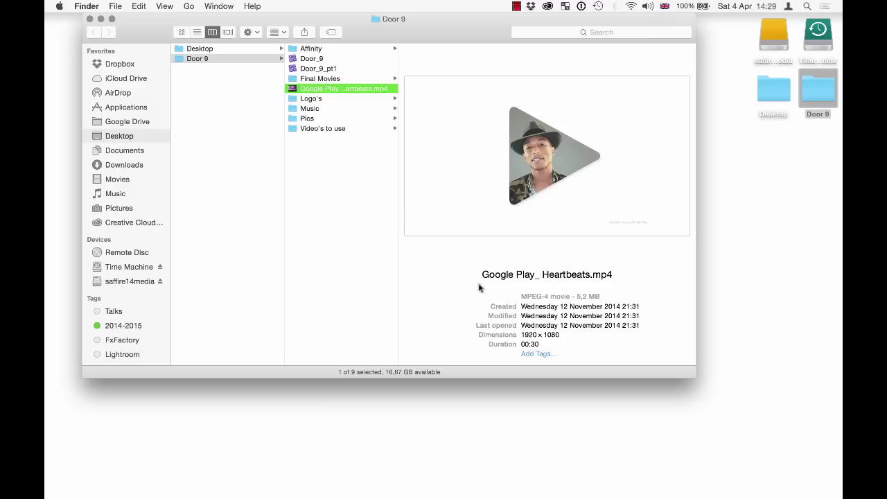
left_click_drag(695, 377, 808, 442)
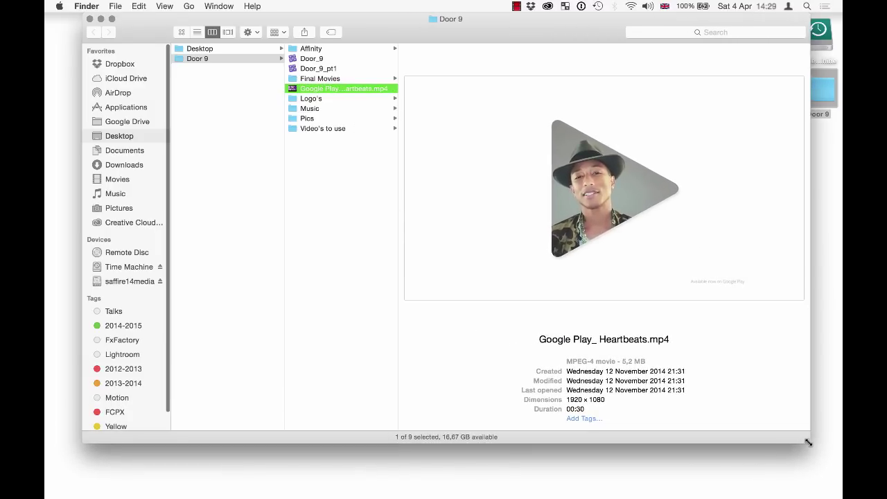
left_click(342, 94)
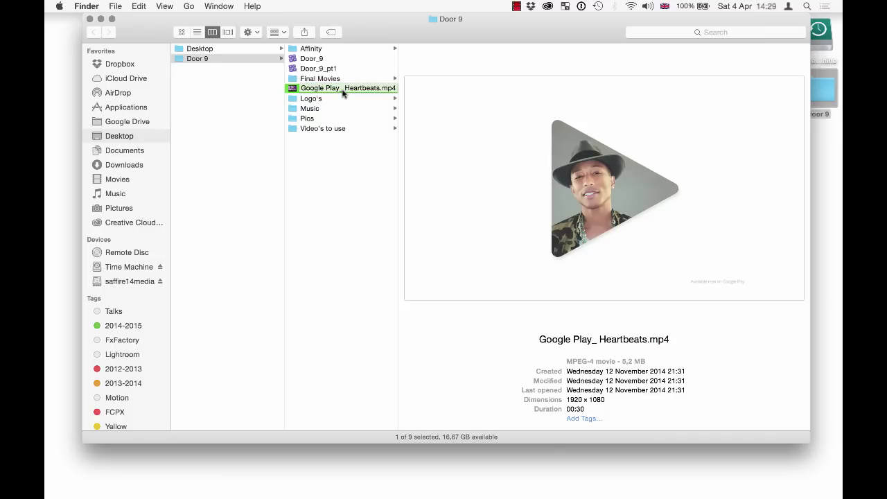
key("Return")
mouse_move(516, 178)
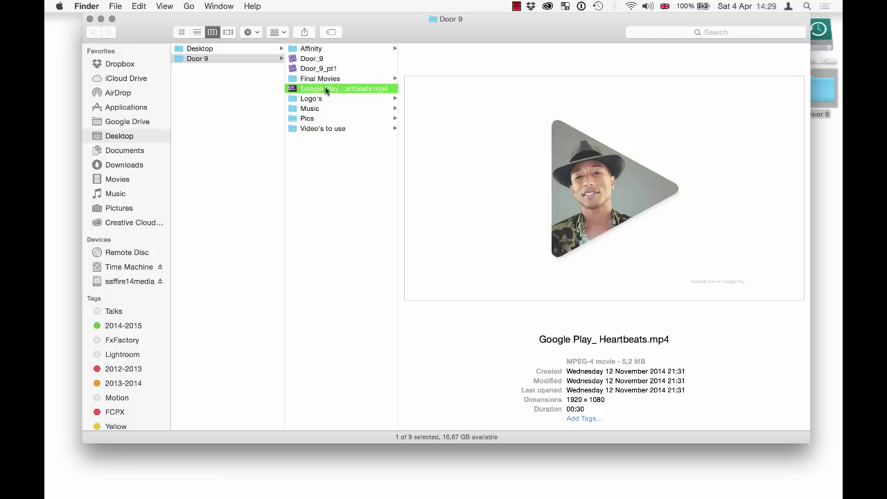
Preview the Google Play_ Heartbeats.mp4 video, examine how images fill the play-triangle shape at several moments, and close the preview.
key("space")
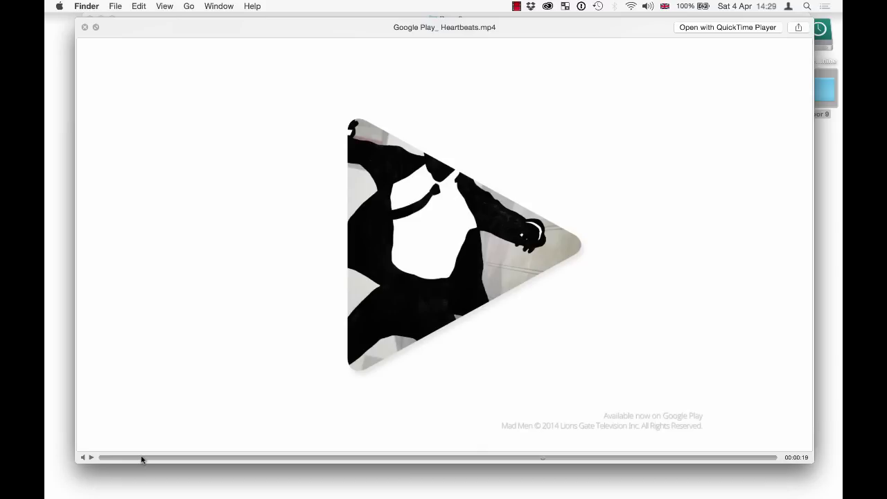
left_click(142, 457)
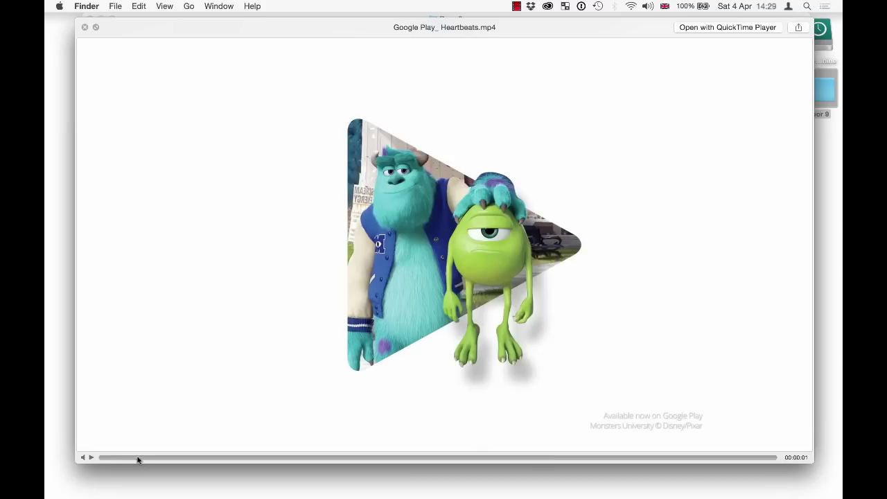
left_click(193, 458)
left_click_drag(192, 458, 348, 452)
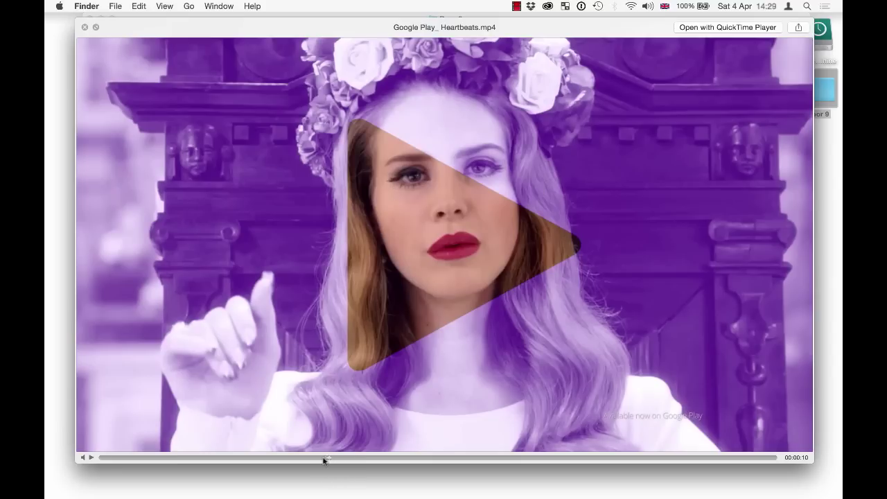
left_click(320, 458)
left_click_drag(320, 459, 364, 447)
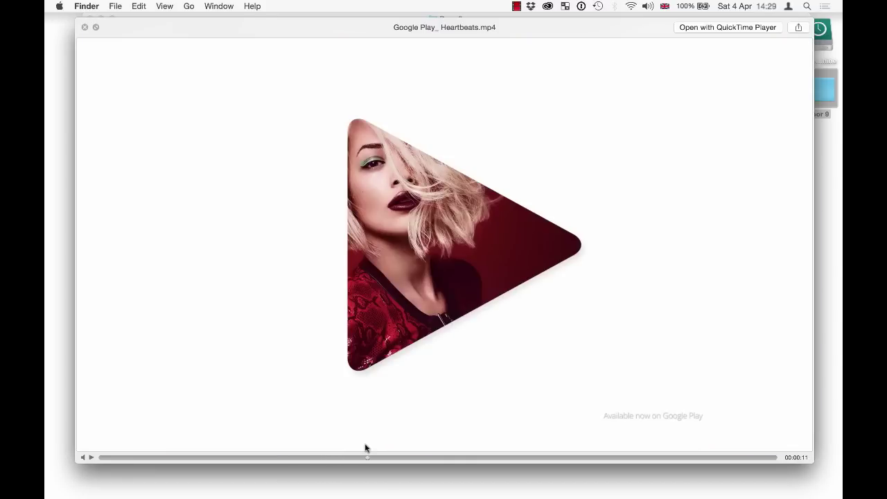
left_click(82, 27)
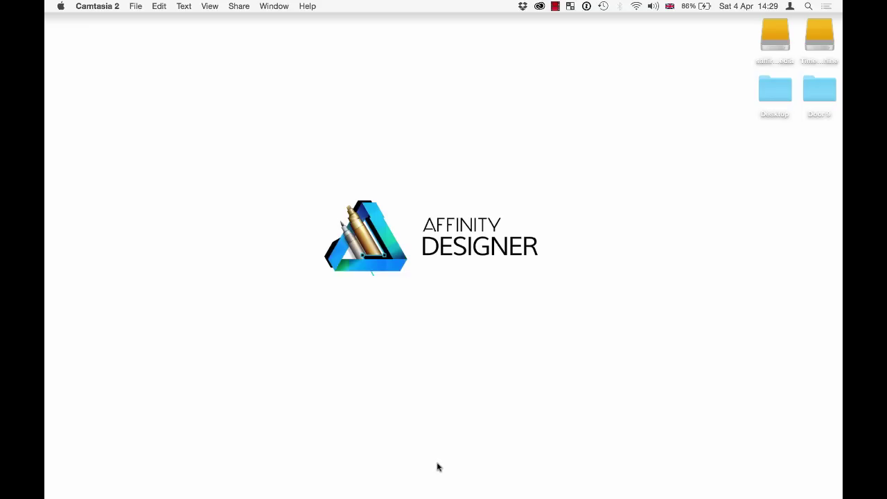
Launch Affinity Designer and dismiss its welcome panel.
mouse_move(418, 496)
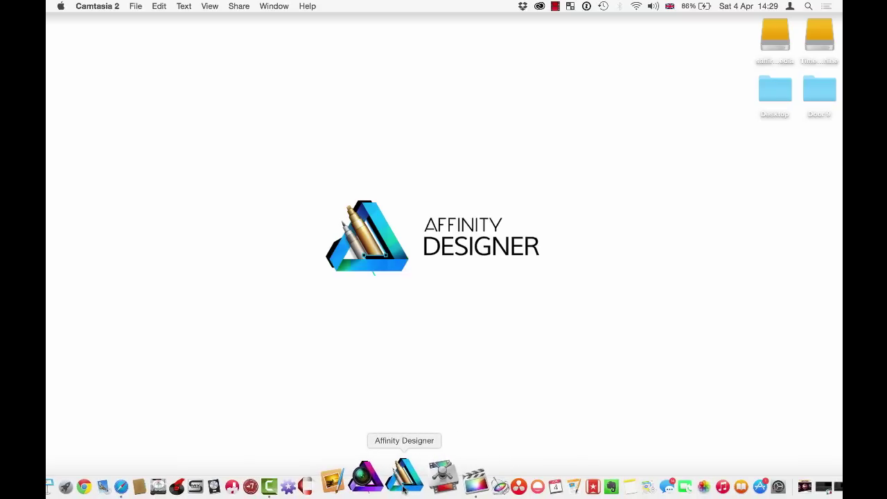
left_click(404, 478)
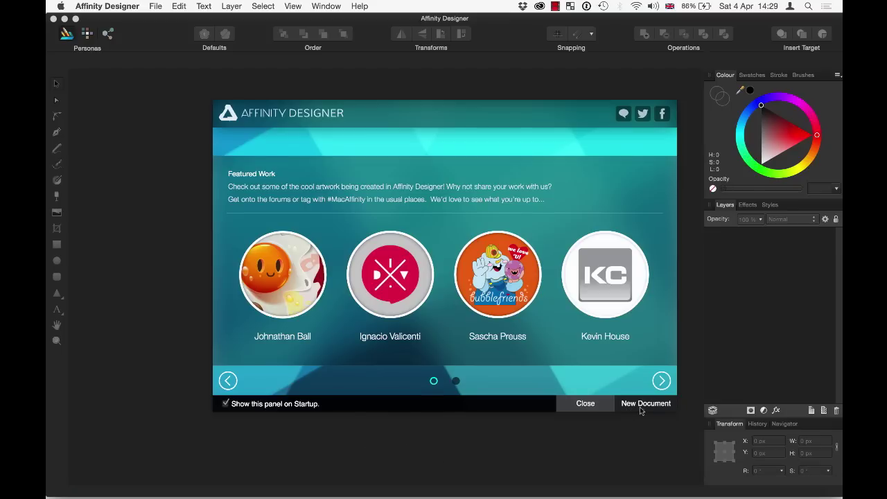
left_click(602, 403)
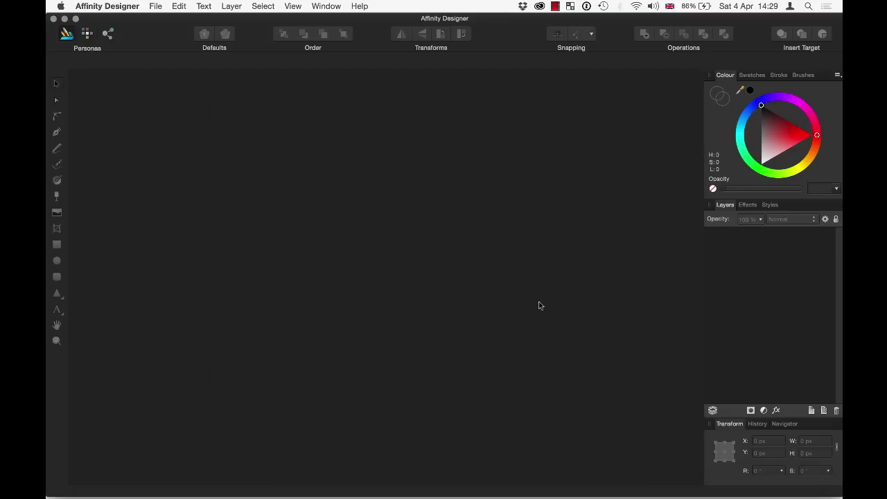
Create a new Web document with the FHD 1080p (1920 x 1080, 16:9) preset, pixel units and a transparent background.
left_click(157, 5)
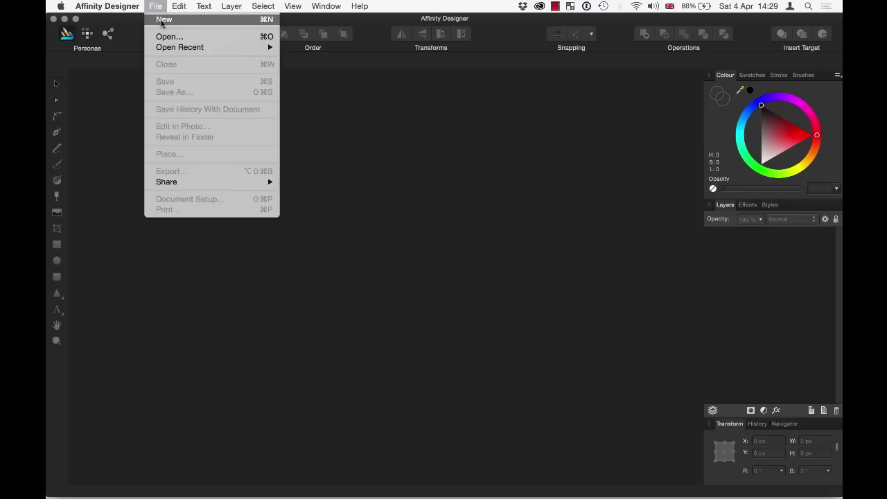
left_click(161, 21)
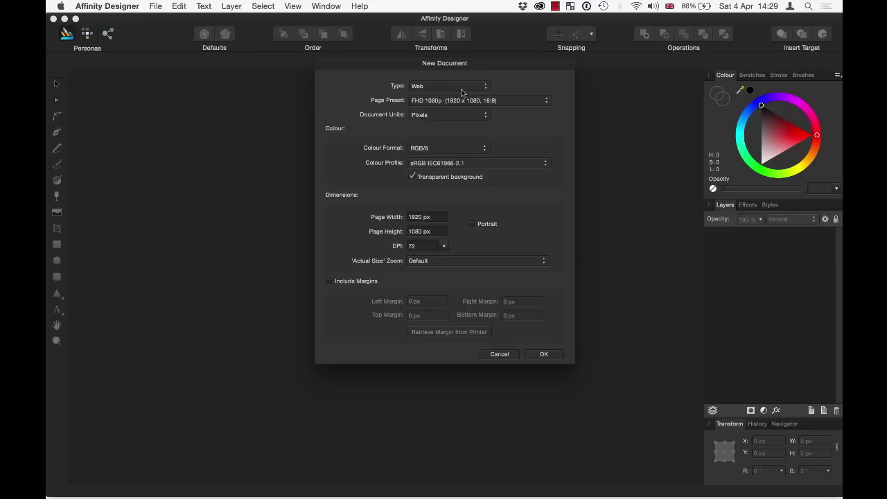
left_click(461, 90)
left_click(451, 88)
left_click(471, 101)
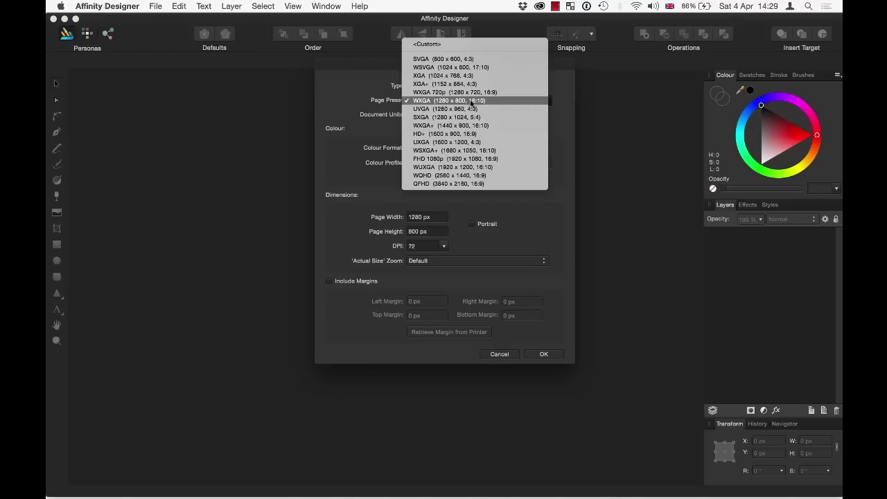
left_click(475, 161)
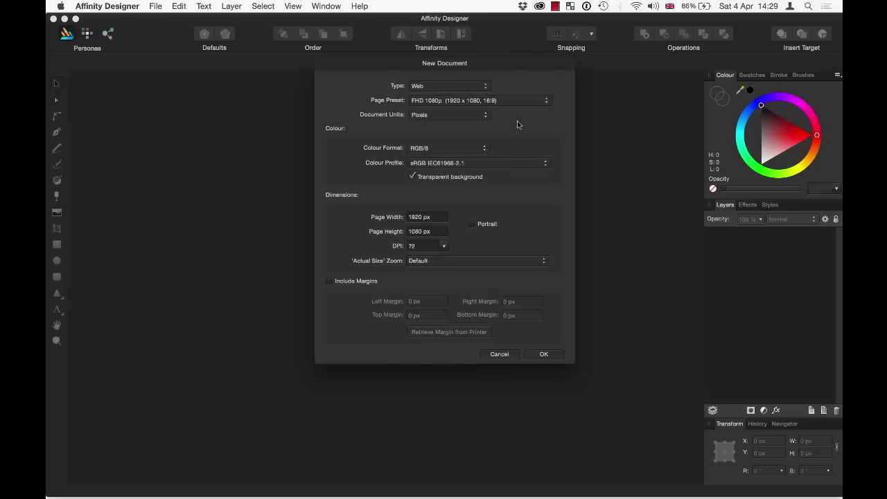
left_click(414, 178)
left_click(412, 180)
left_click(544, 354)
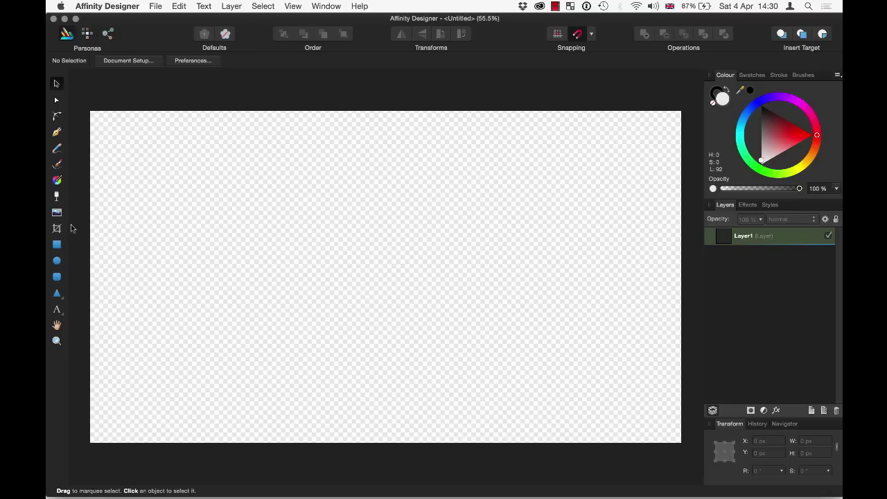
Draw a 1920 × 1080 px rectangle covering the whole page and fill it with white (FFFFFF).
left_click(57, 245)
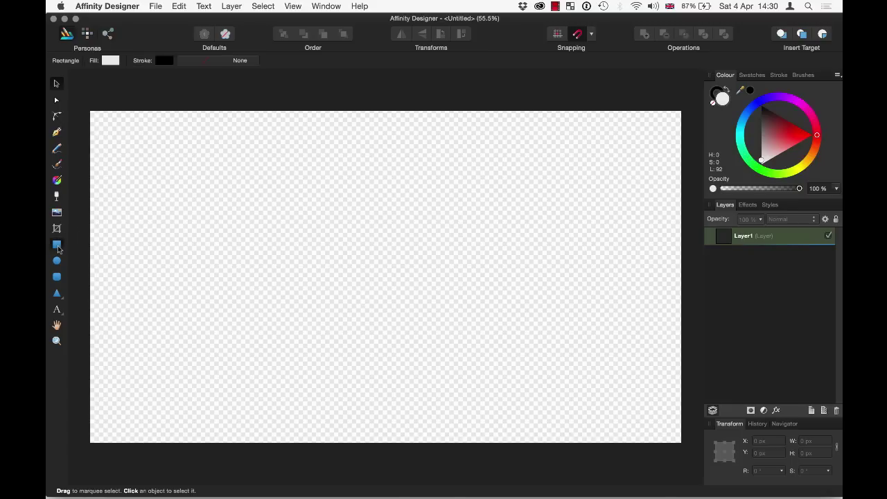
mouse_move(91, 112)
left_mouse_down()
mouse_move(206, 238)
mouse_move(469, 354)
mouse_move(619, 388)
mouse_move(680, 443)
left_mouse_up()
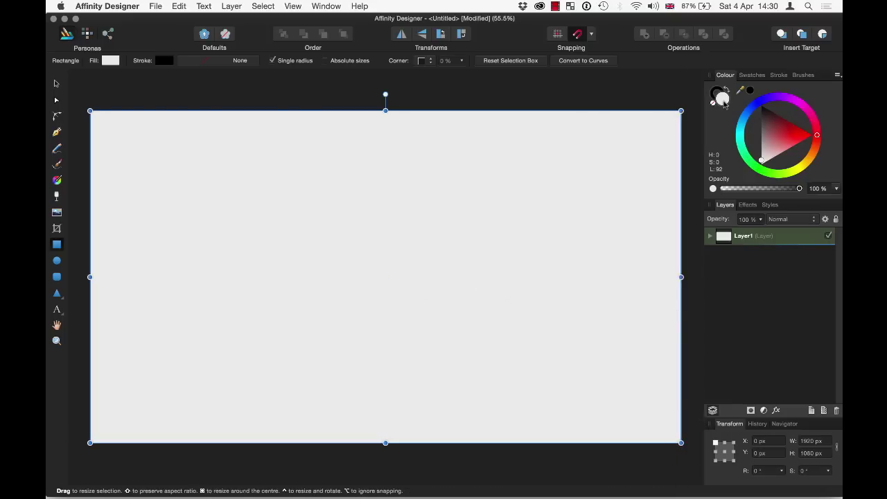
double_click(721, 99)
left_click_drag(344, 172, 414, 196)
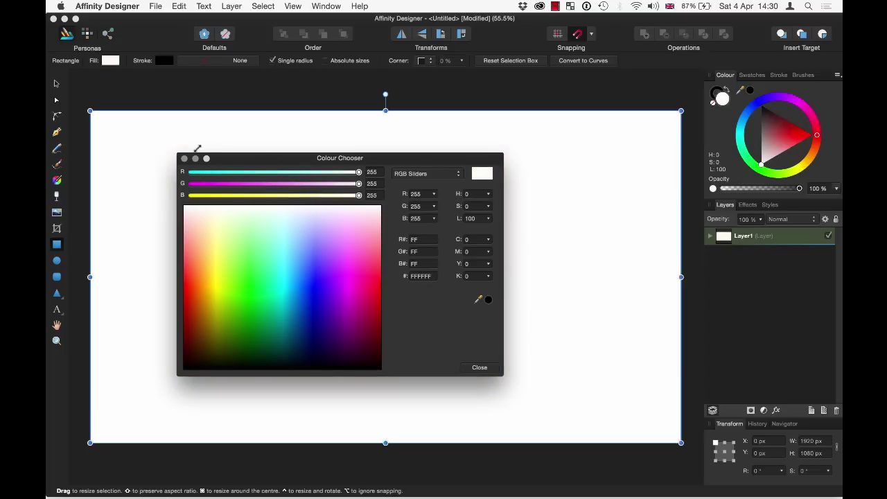
left_click(184, 158)
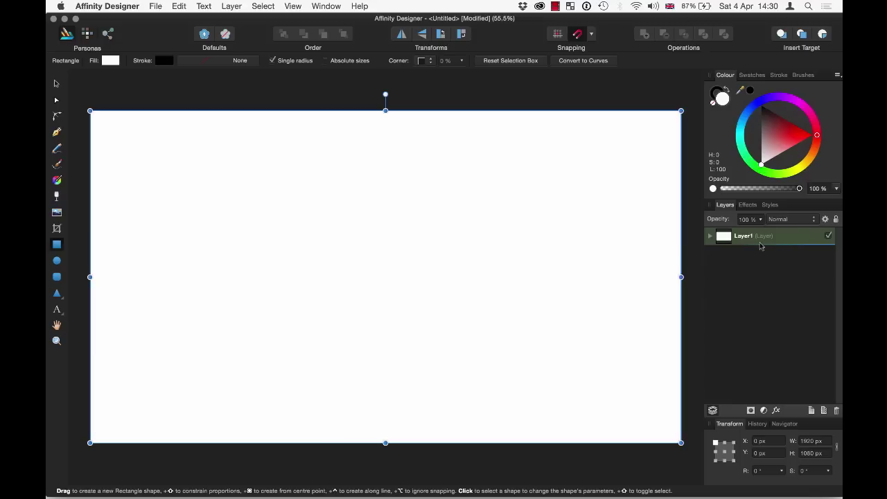
Expand Layer1 and rename the page-sized white rectangle inside it to Bg.
left_click(710, 237)
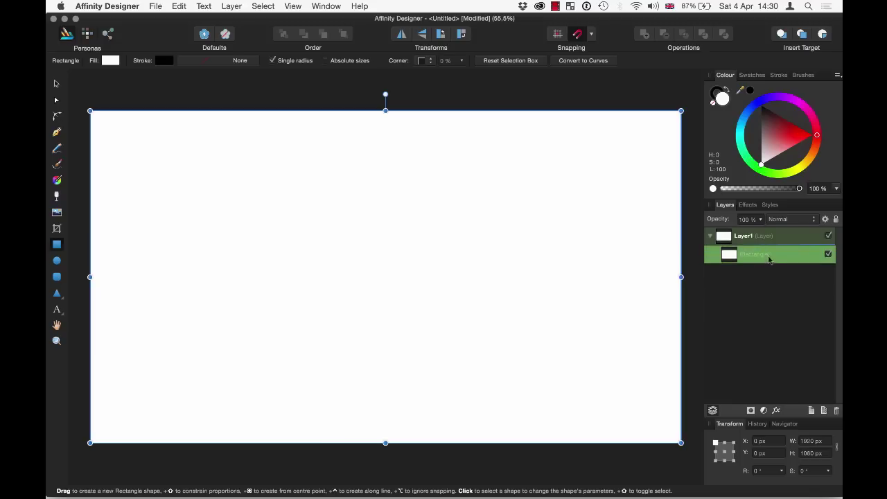
left_click(768, 257)
left_click(771, 281)
left_click(764, 255)
type("Bg")
key("Return")
Duplicate the Bg rectangle and rename the lower copy to Bg 1.
key("super+j")
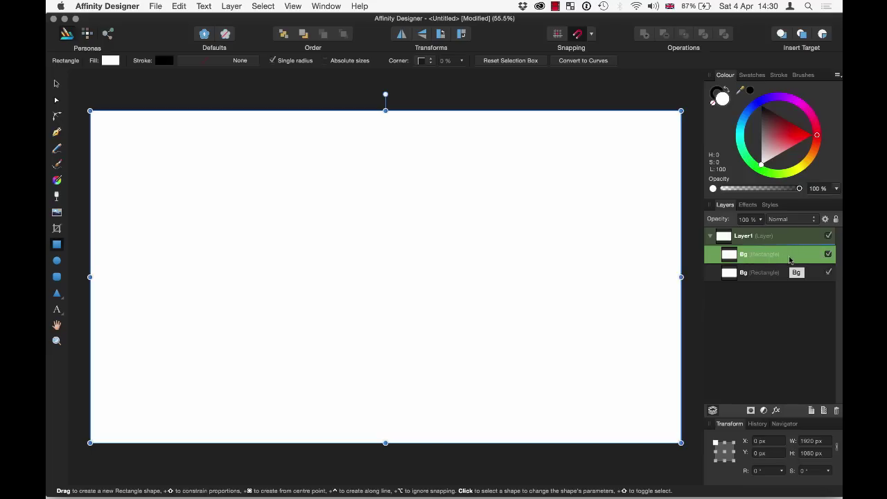
double_click(756, 272)
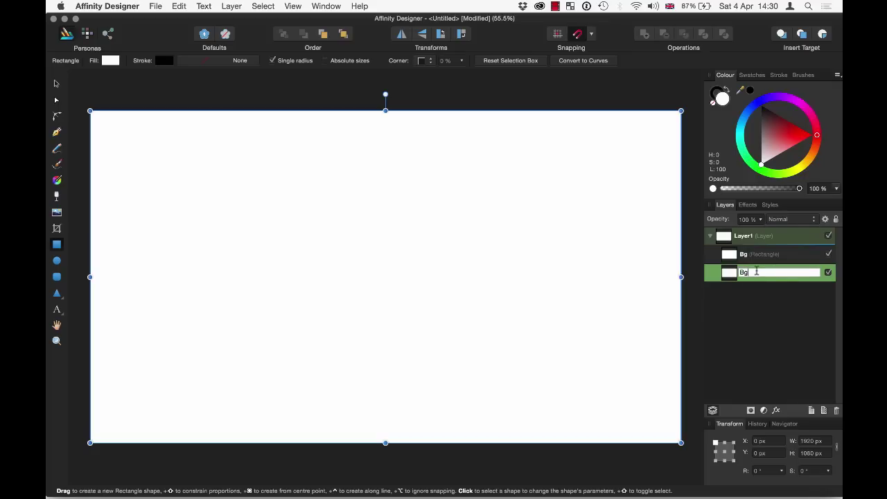
key("Return")
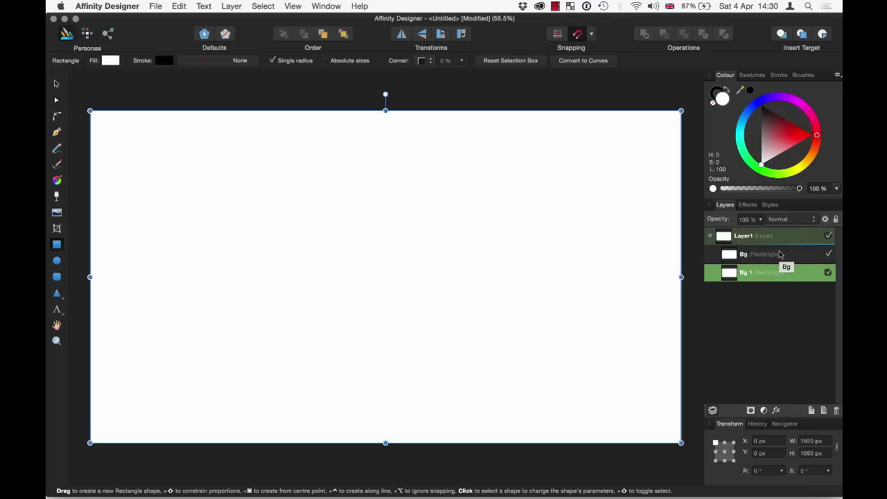
Lock both background rectangles, Bg and Bg 1.
left_click(779, 254, "shift")
left_click(835, 219)
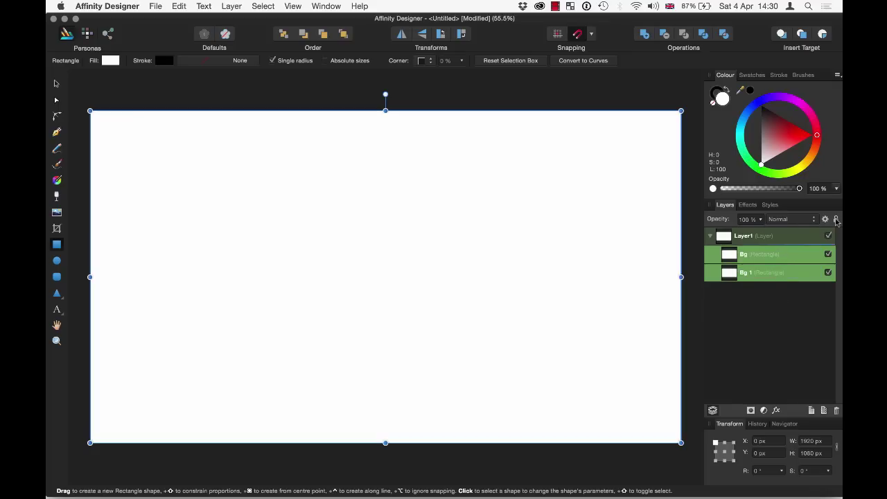
left_click_drag(513, 212, 452, 238)
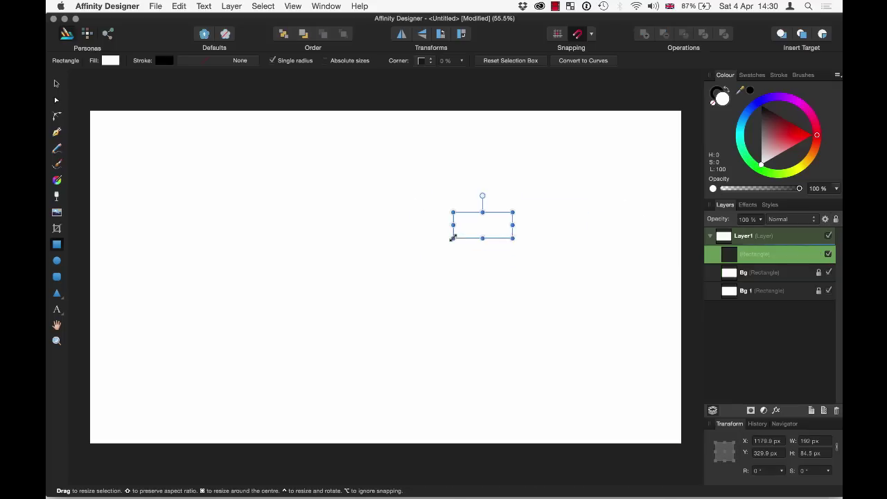
left_click(367, 270)
left_click(56, 84)
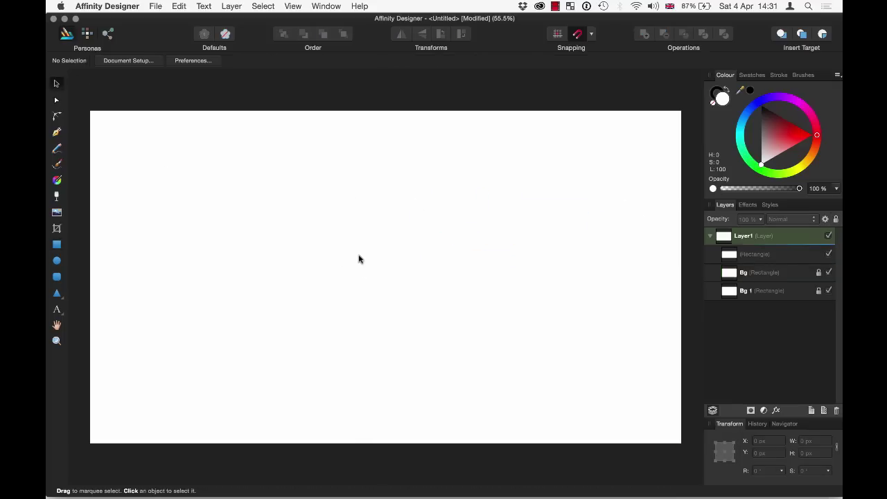
left_click(790, 256)
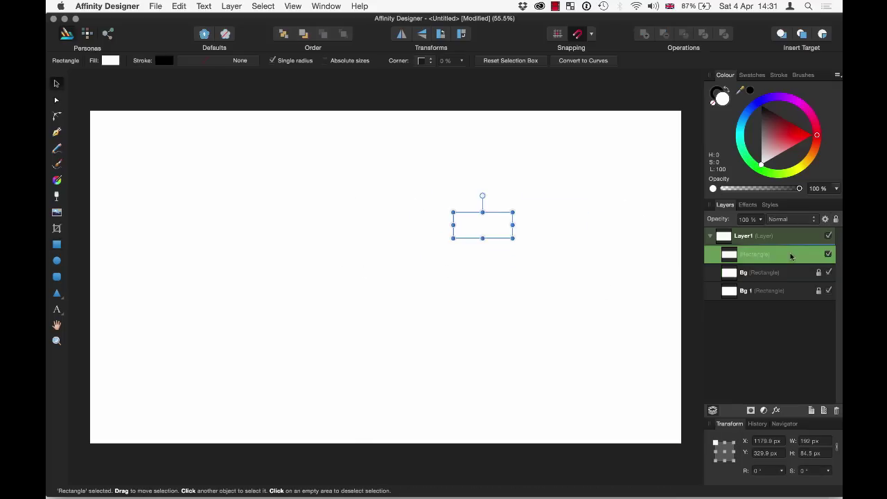
key("Delete")
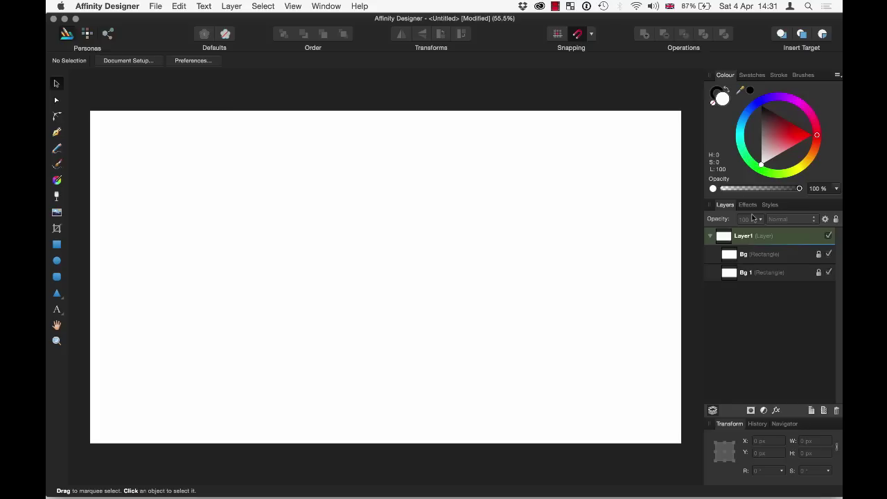
left_click(764, 258)
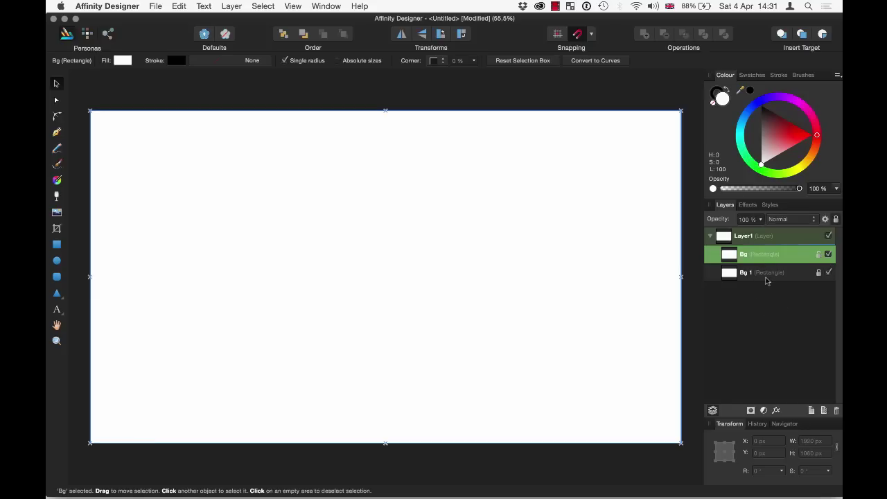
left_click(768, 278)
left_click(770, 255)
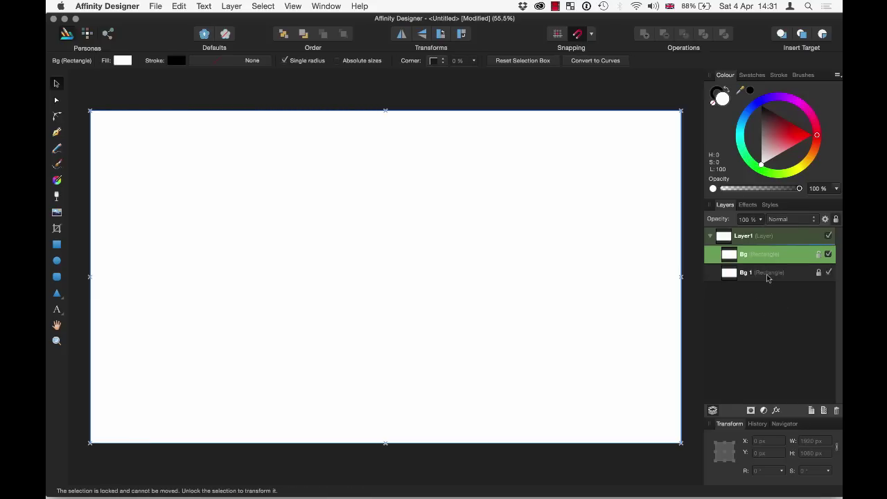
left_click(767, 275)
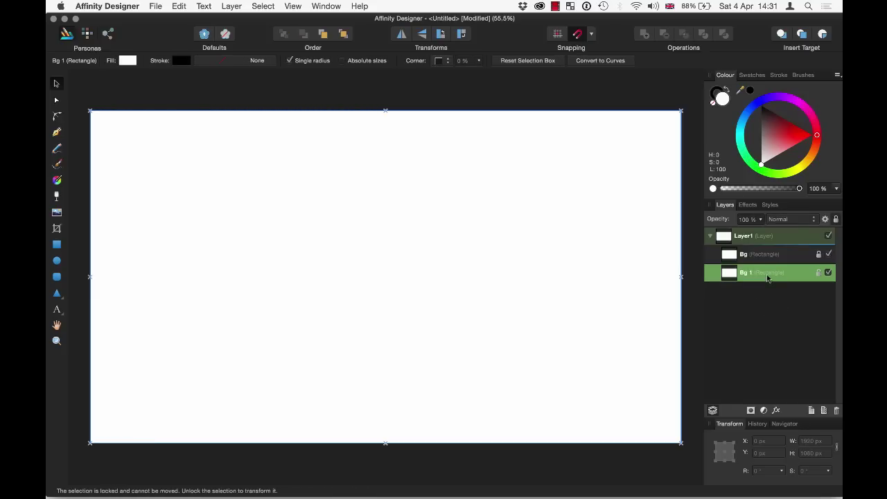
left_click(334, 95)
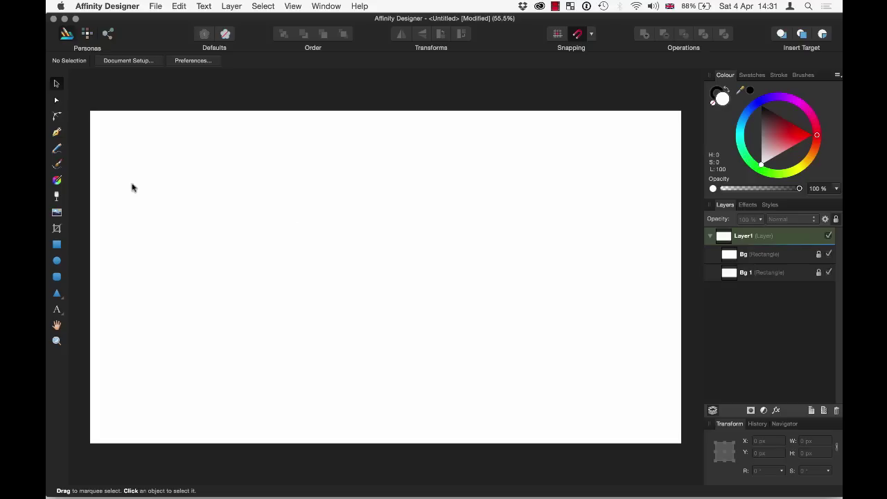
Draw a trapezoid about 639 × 185 px in the upper middle of the page.
left_click(58, 294)
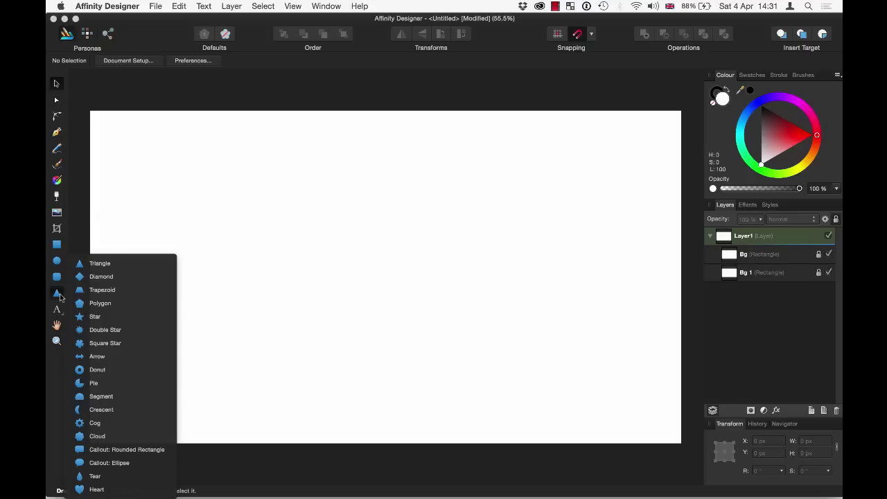
left_click(140, 295)
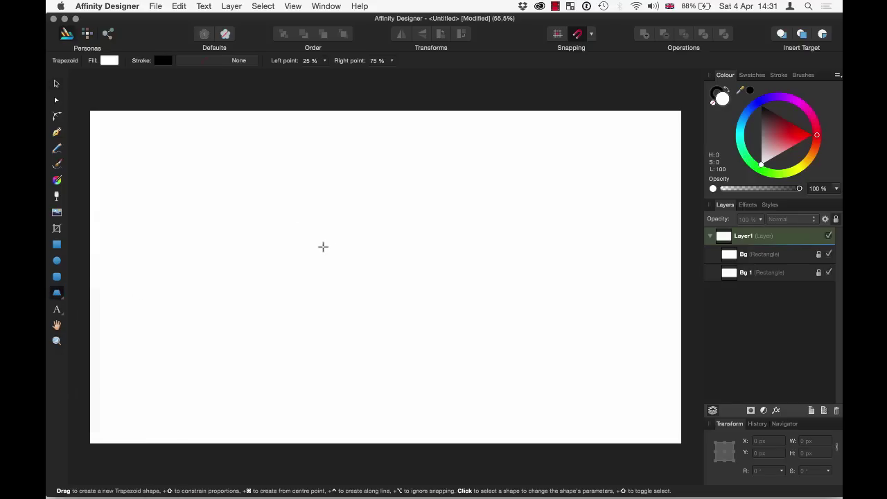
left_click_drag(270, 144, 467, 196)
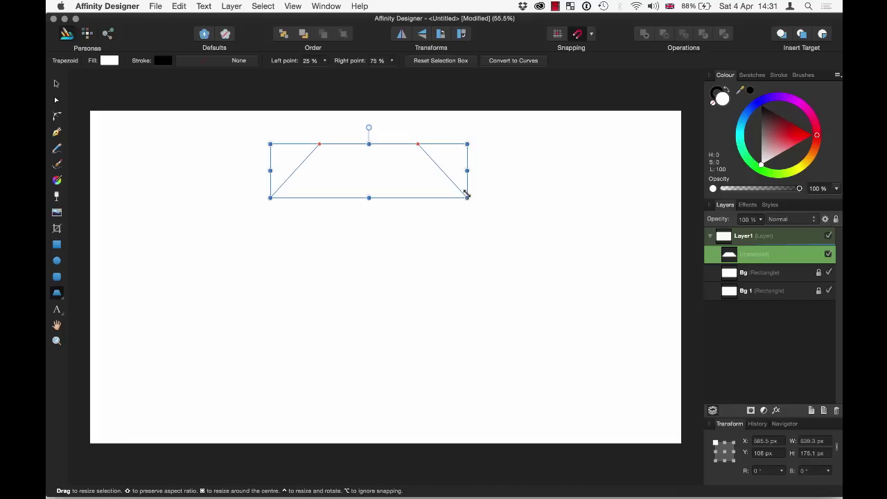
left_click_drag(367, 198, 387, 202)
left_click(58, 100)
mouse_move(322, 142)
left_mouse_down()
mouse_move(420, 142)
mouse_move(267, 150)
mouse_move(380, 144)
mouse_move(316, 145)
left_mouse_up()
key("v")
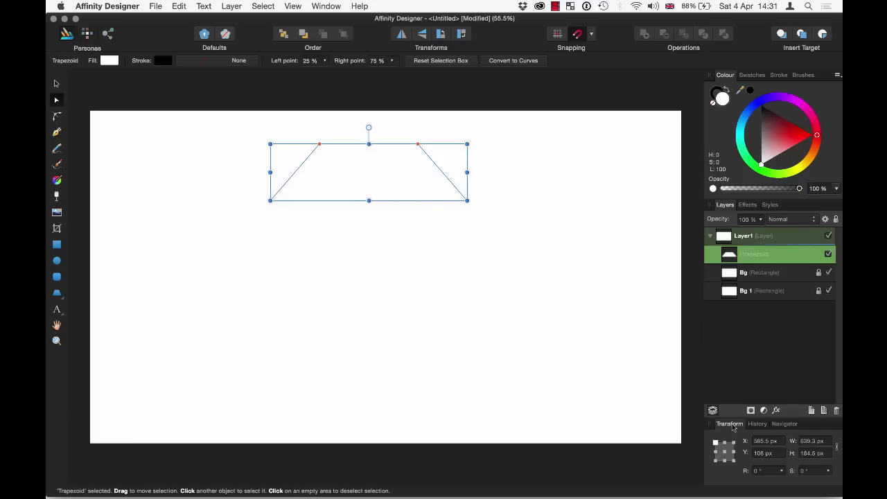
Set the trapezoid's width to 530.8 px and its height to 187.1 px.
left_click(809, 441)
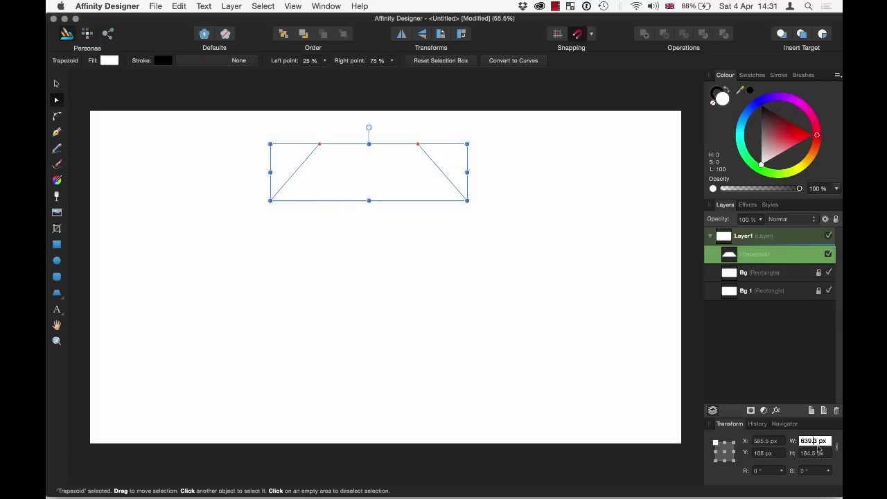
key("super+a")
type("530.8")
key("Tab")
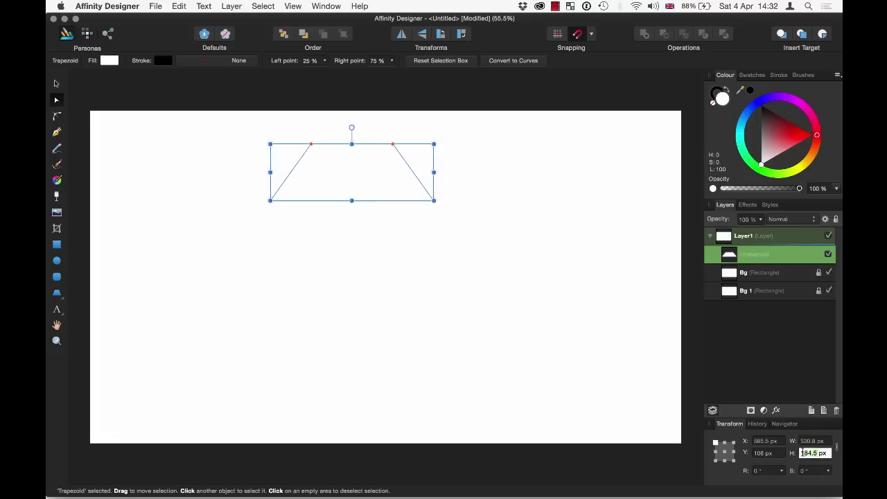
type("187.1")
key("Return")
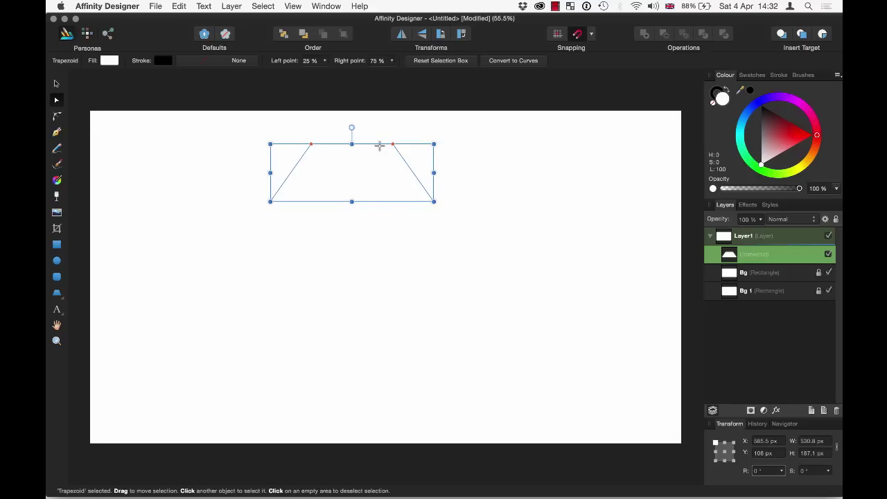
Set the trapezoid's left point to 35 % and right point to 65 %, and move it closer to the page's horizontal centre.
left_click(325, 61)
left_click_drag(324, 77, 337, 77)
left_click(380, 61)
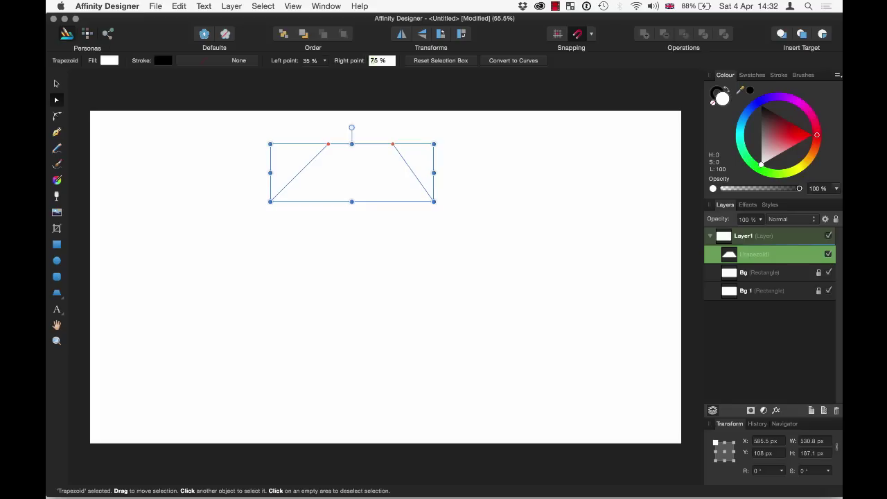
type("6")
key("Tab")
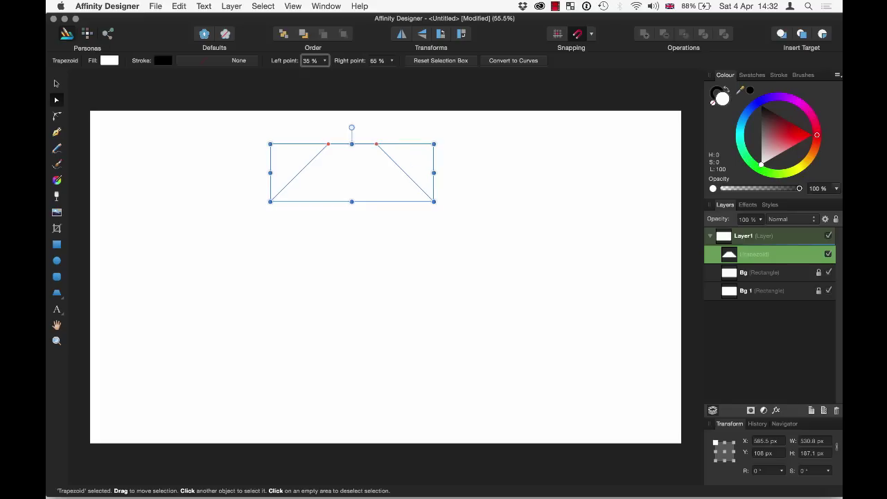
left_click(61, 84)
mouse_move(380, 182)
left_mouse_down()
mouse_move(475, 232)
mouse_move(376, 174)
mouse_move(387, 176)
left_mouse_up()
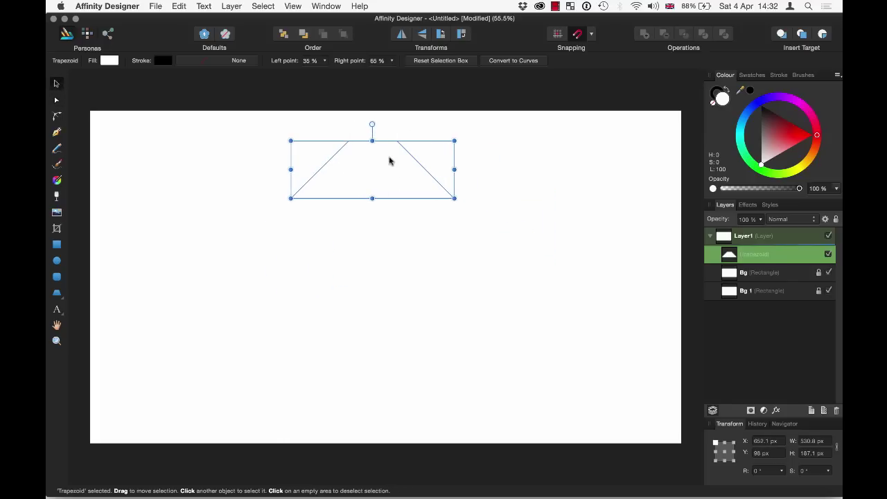
Fill the trapezoid with yellow, RGB 255, 216, 61 (FFD83D).
double_click(723, 102)
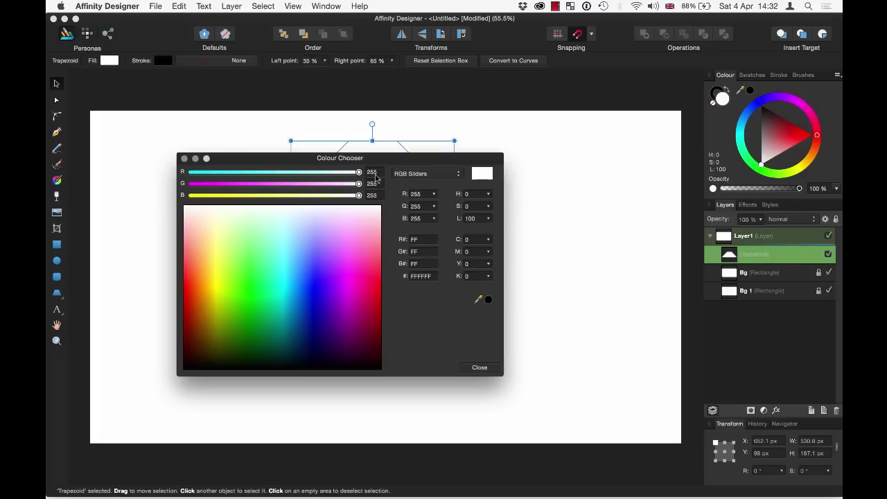
mouse_move(380, 160)
left_mouse_down()
mouse_move(373, 205)
mouse_move(391, 170)
left_mouse_up()
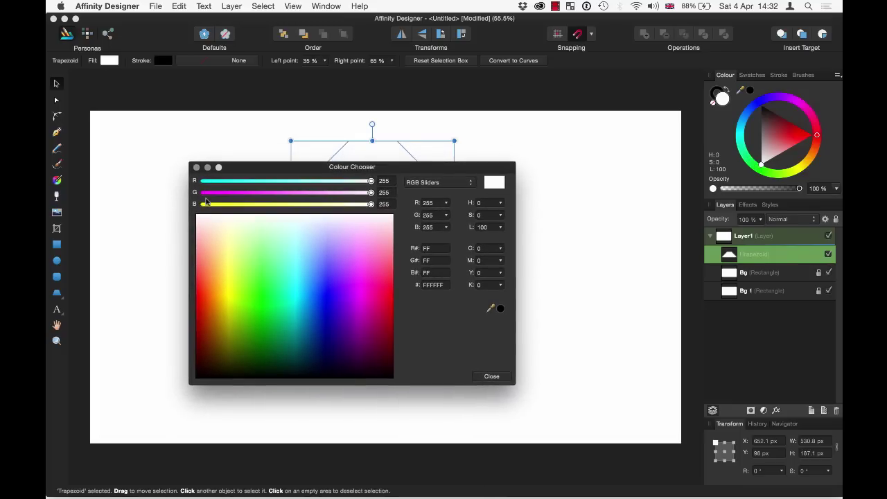
left_click(384, 192)
left_click(391, 191)
double_click(389, 191)
key("Return")
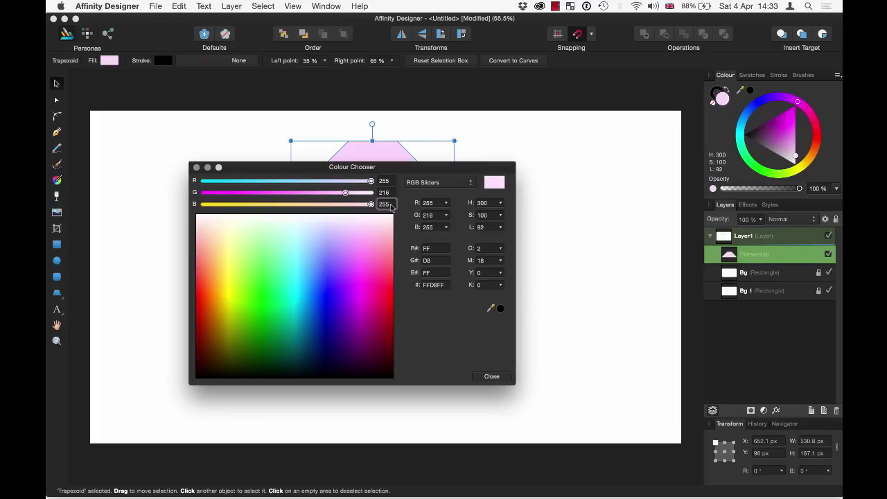
left_click(388, 204)
type("61")
key("Tab")
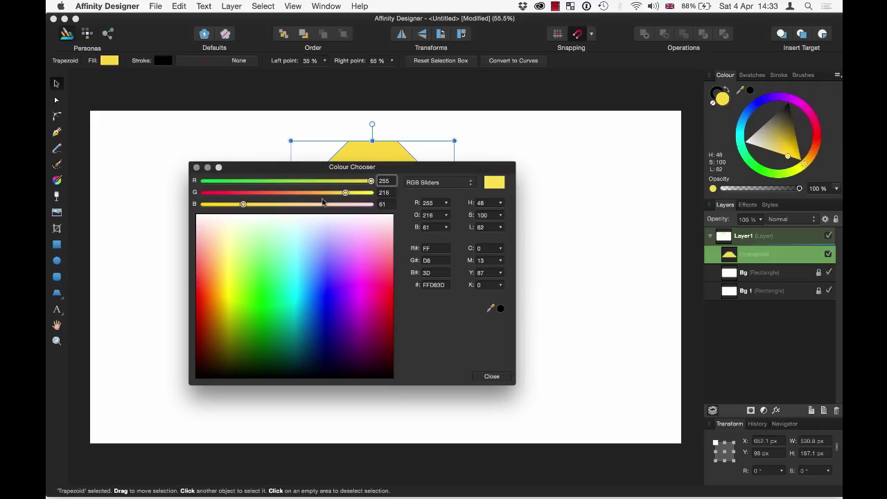
left_click(196, 167)
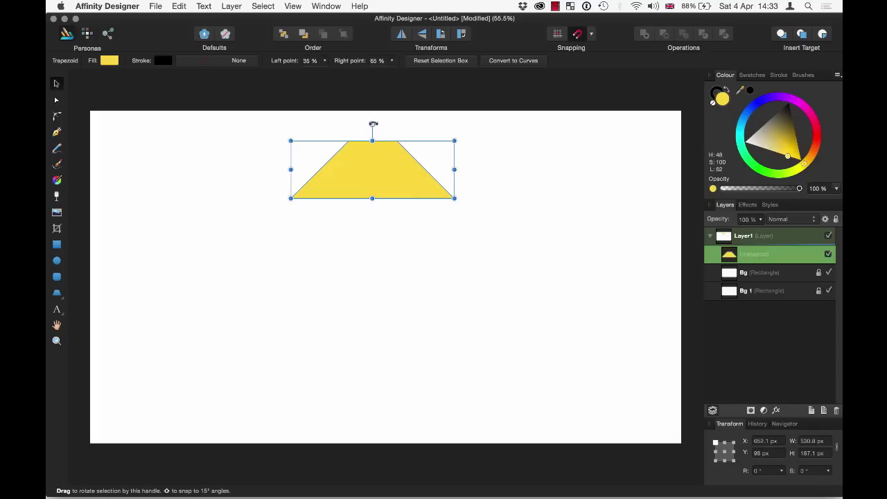
Rotate the yellow trapezoid 180° so its wide side faces up, and shift it up about 11 px.
left_click_drag(373, 124, 367, 207)
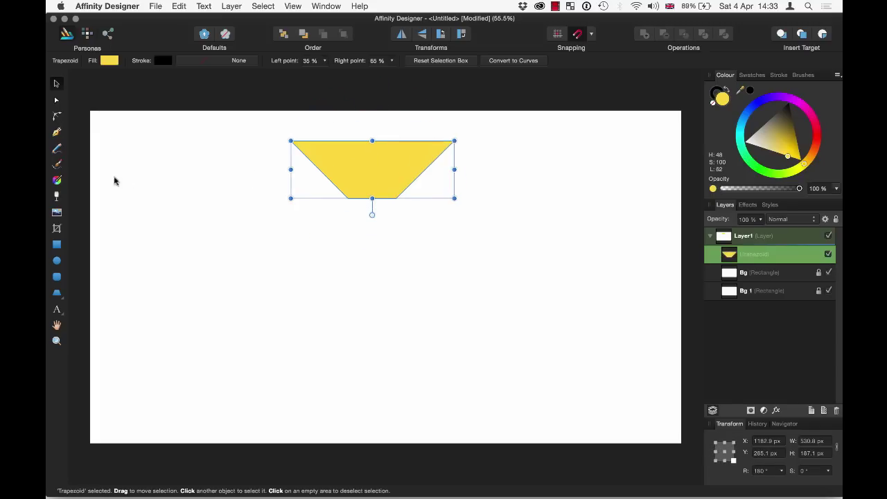
left_click(58, 84)
left_click(378, 220)
left_click(378, 179)
left_click_drag(377, 171, 377, 170)
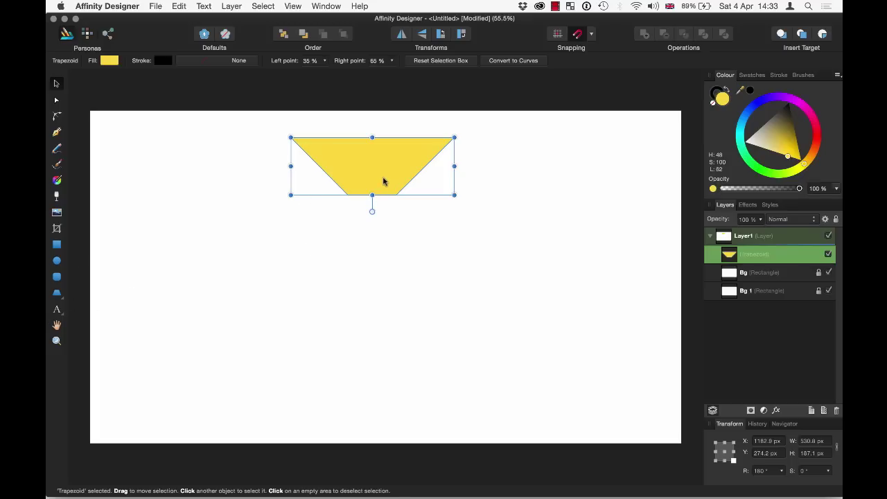
Duplicate the trapezoid, rotate the copy to 270°, and place it along the original's left slanted edge.
left_click_drag(381, 178, 365, 290)
left_click_drag(358, 327, 414, 285)
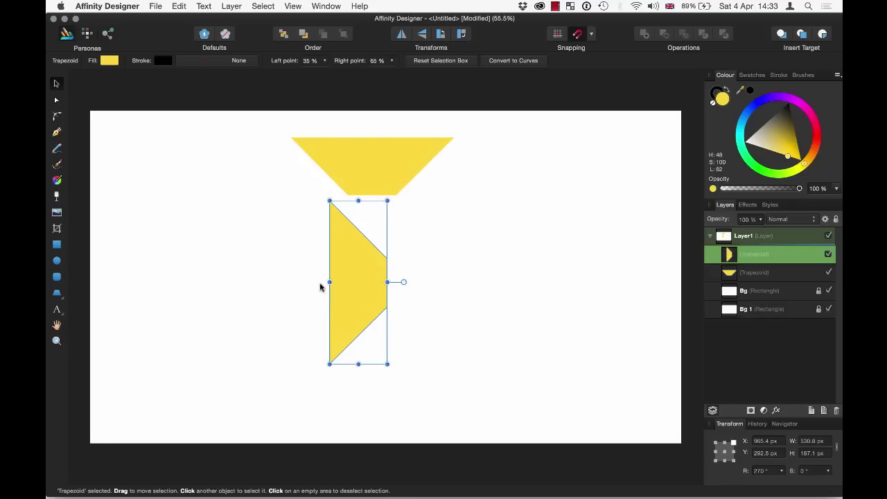
left_click_drag(353, 308, 315, 256)
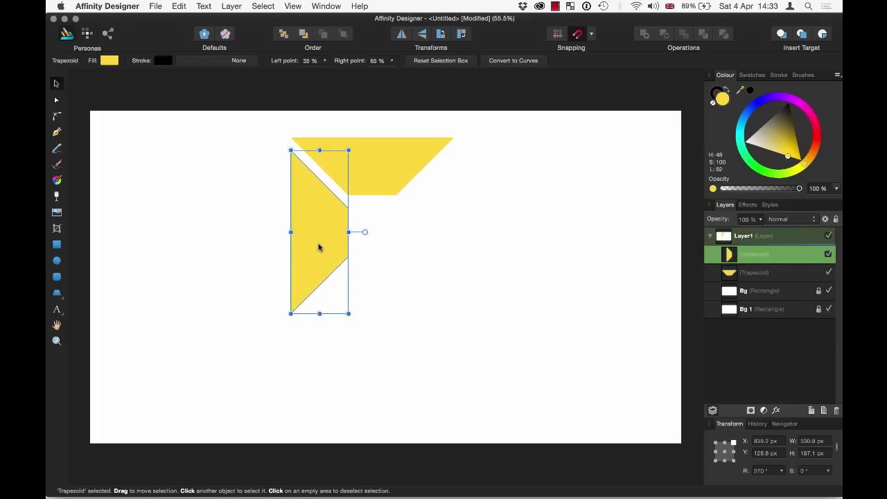
Set the rotated trapezoid's width to 490.1 px and its left point to 38 %.
left_click(819, 444)
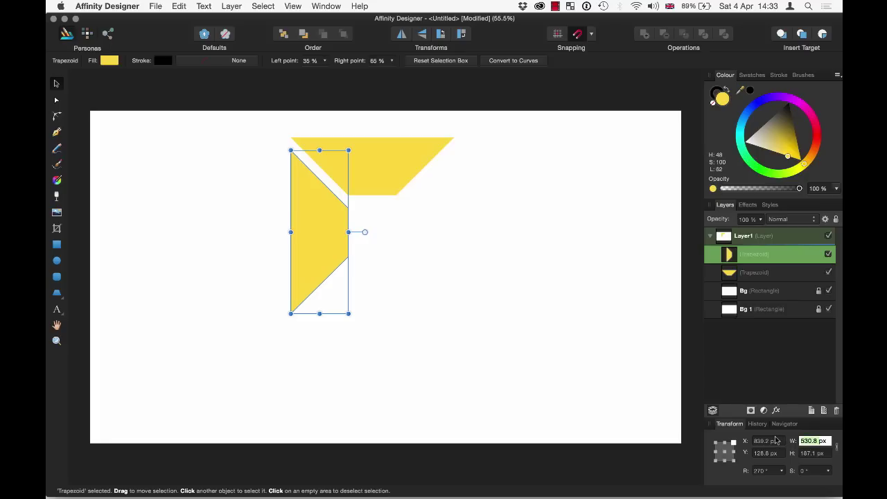
type("4px")
type("90.1")
key("Return")
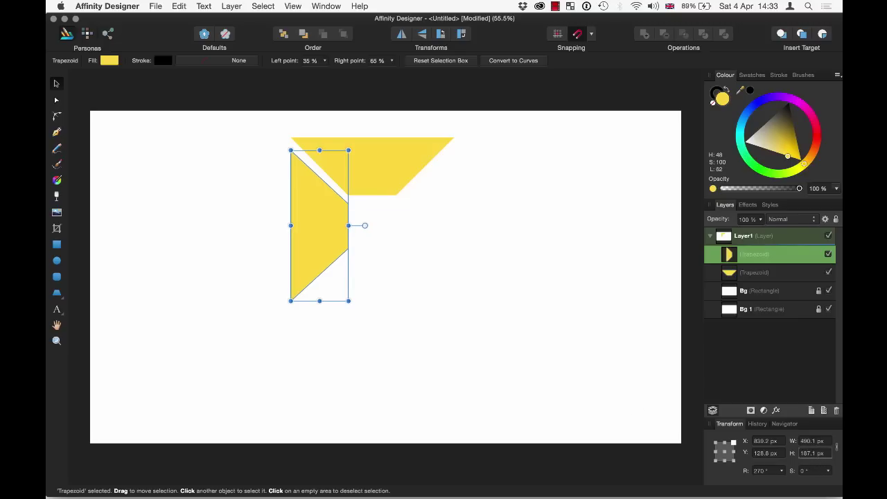
left_click(58, 102)
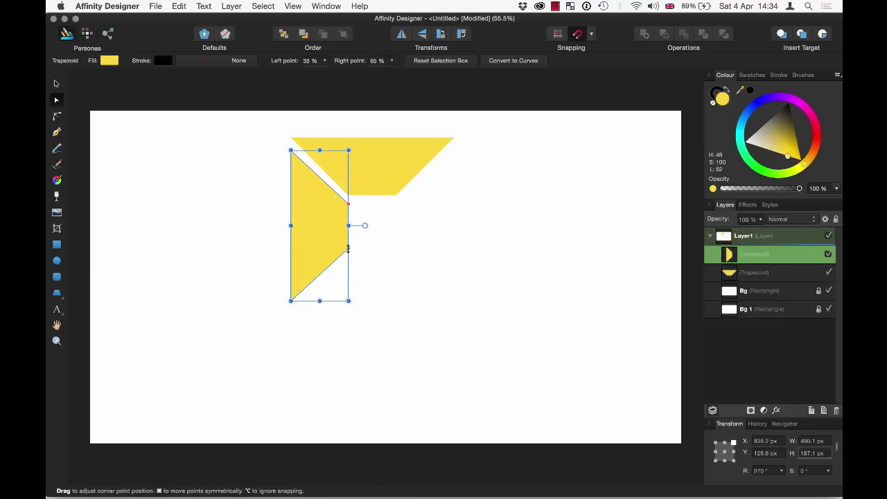
left_click(325, 62)
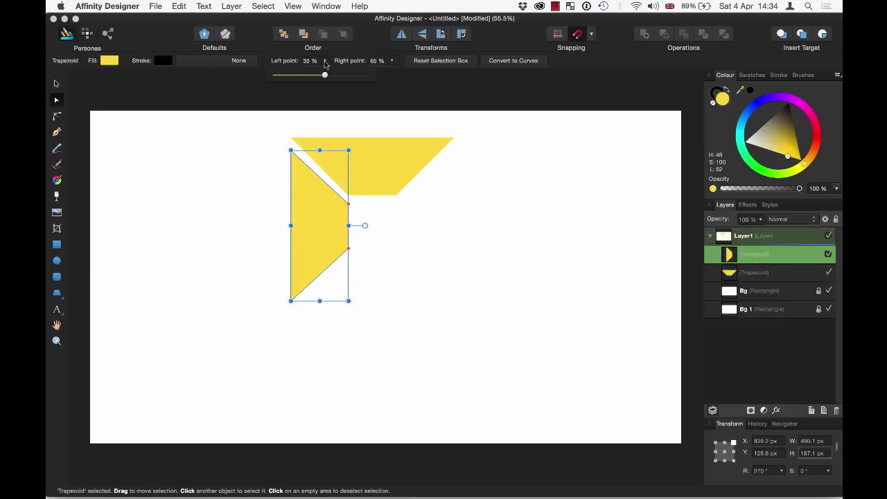
left_click_drag(325, 77, 328, 75)
Position the rotated trapezoid beside the upper one's left slanted edge, leaving a narrow diagonal gap between them.
left_click(57, 83)
left_click_drag(315, 236, 316, 272)
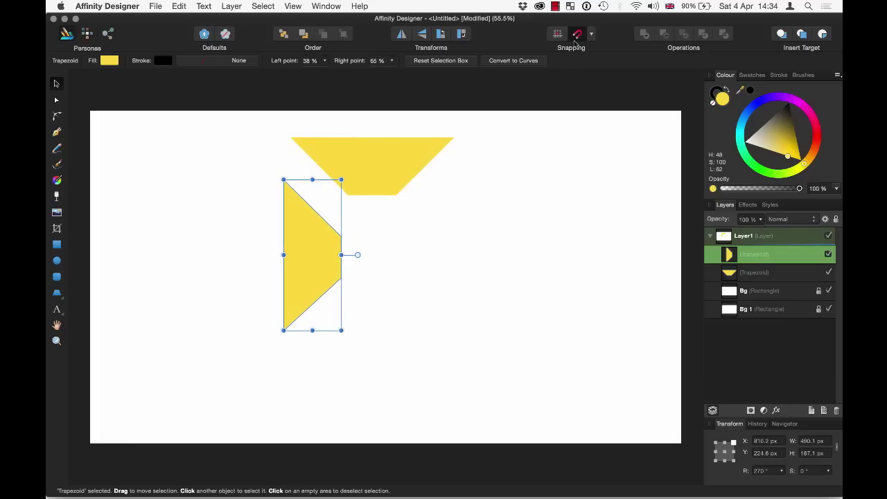
left_click_drag(328, 238, 326, 212)
left_click(405, 286)
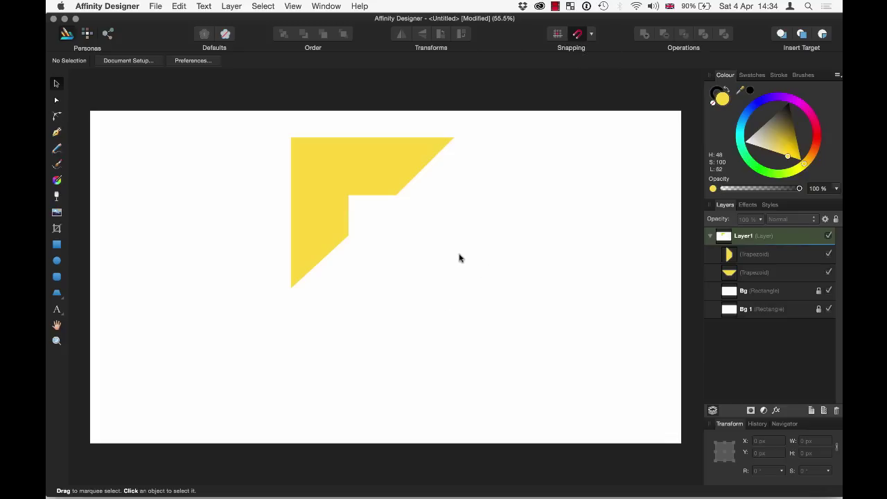
mouse_move(320, 231)
left_mouse_down()
mouse_move(314, 263)
mouse_move(354, 265)
mouse_move(321, 259)
mouse_move(299, 228)
mouse_move(309, 226)
left_mouse_up()
left_click(395, 250)
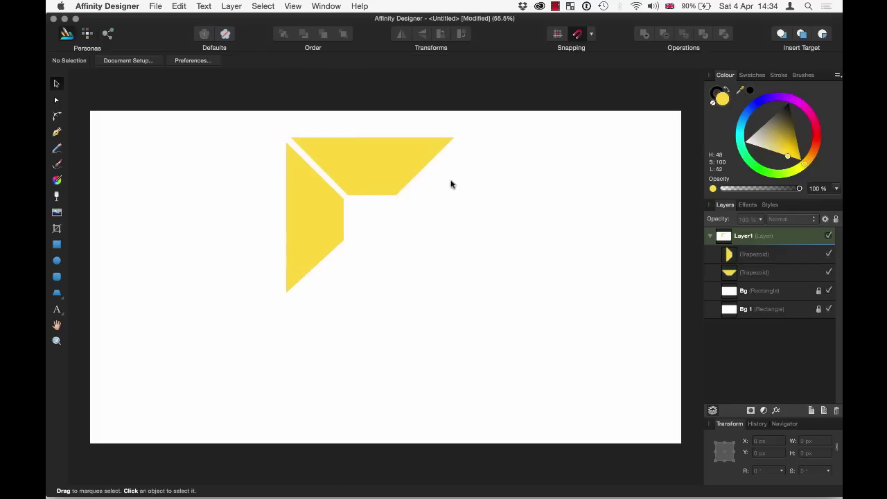
left_click(315, 224)
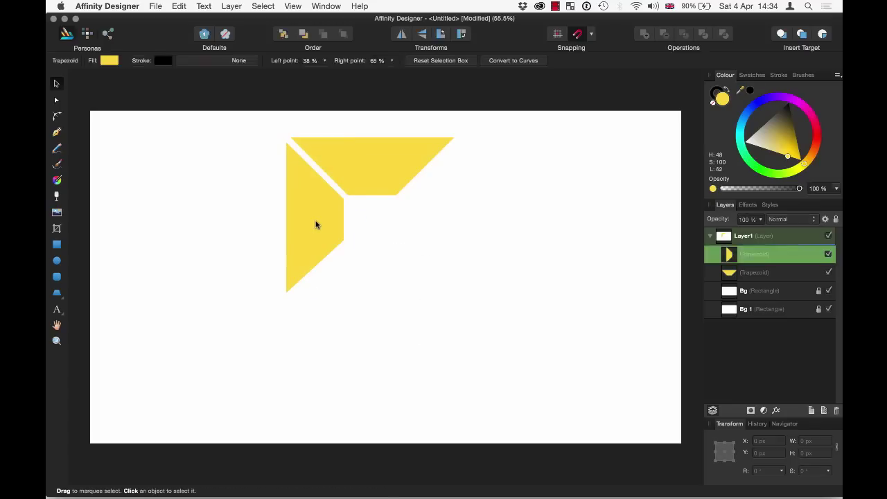
Duplicate the left trapezoid out to the right, set the copy's width to 691.7 px and flip it horizontally.
left_click_drag(316, 224, 469, 266)
left_click(814, 440)
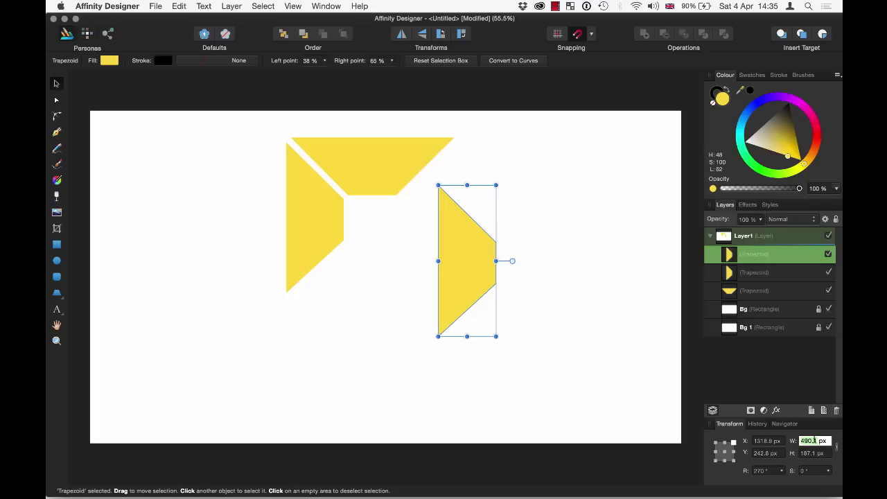
type("691")
key("Return")
left_click(812, 453)
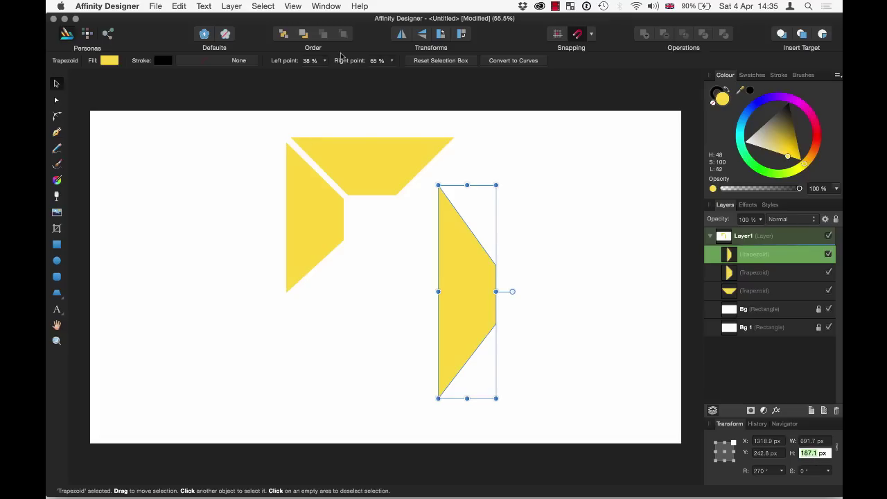
left_click(405, 38)
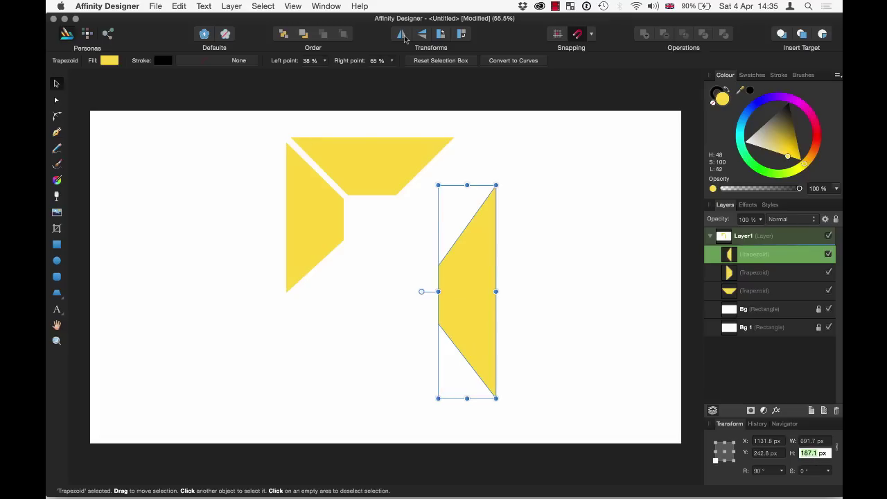
Set the flipped copy's left point to 27 % and right point to 100 %, and place it along the upper trapezoid's right slanted edge.
left_click(323, 62)
left_click_drag(323, 77, 309, 78)
left_click(380, 61)
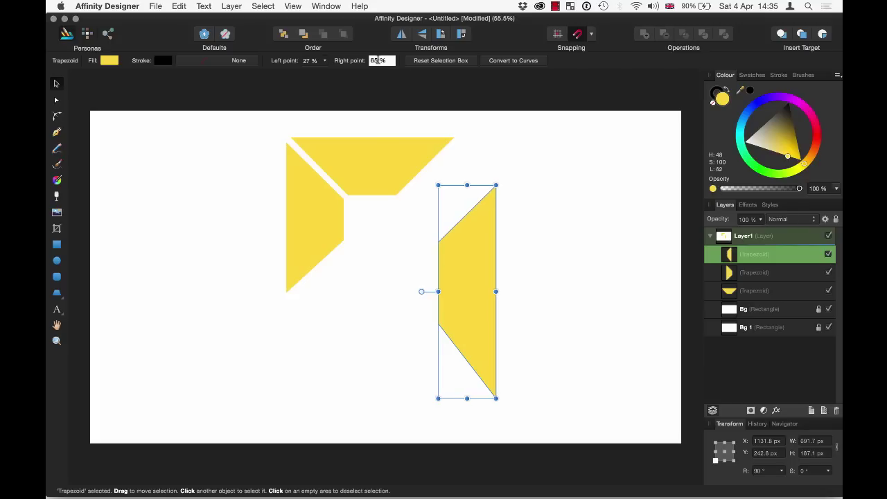
type("10")
double_click(385, 61)
type("1")
key("Return")
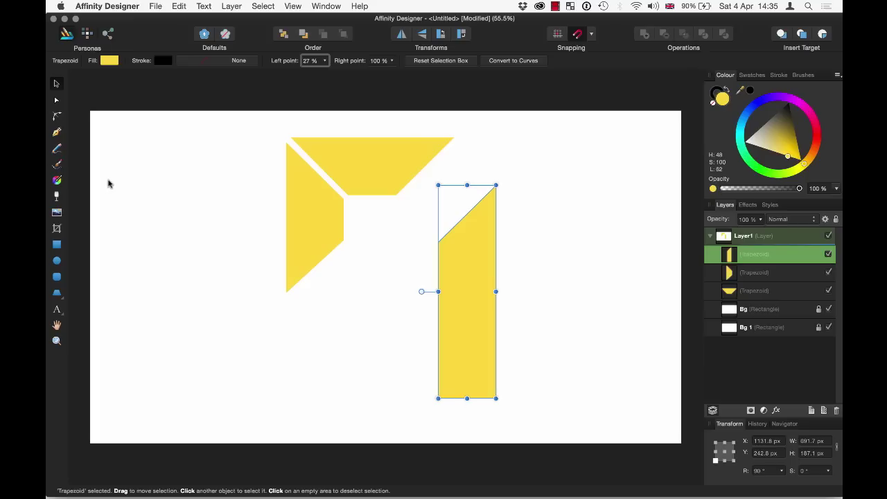
left_click_drag(459, 306, 426, 262)
left_click(492, 279)
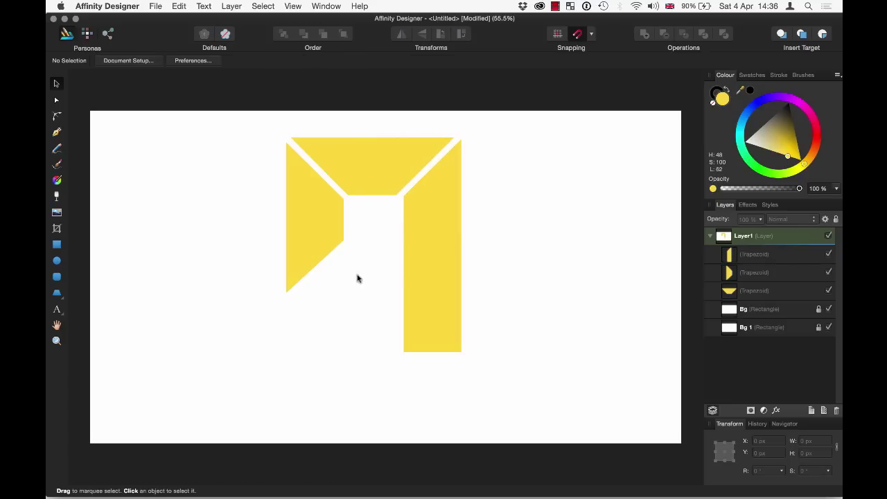
Duplicate the left trapezoid below itself, rotate the copy to 0°, and set its width to 326.3 px and height to 151 px.
left_click(313, 227)
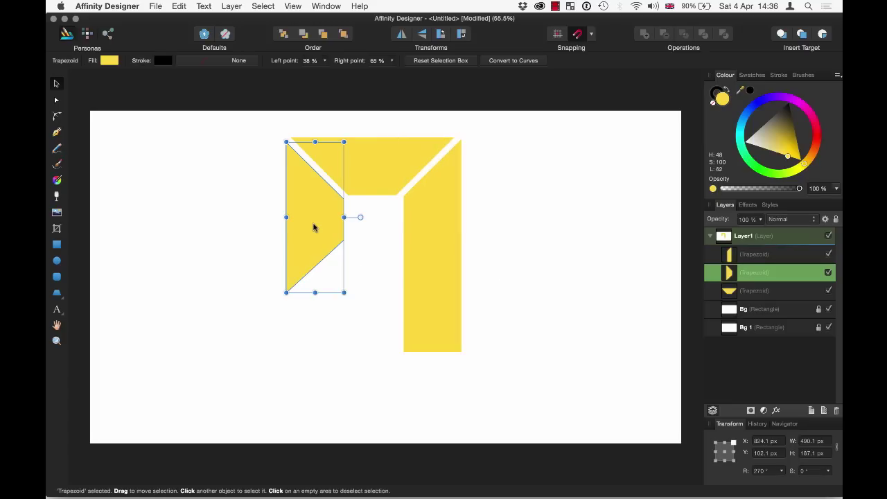
left_click_drag(313, 227, 245, 313)
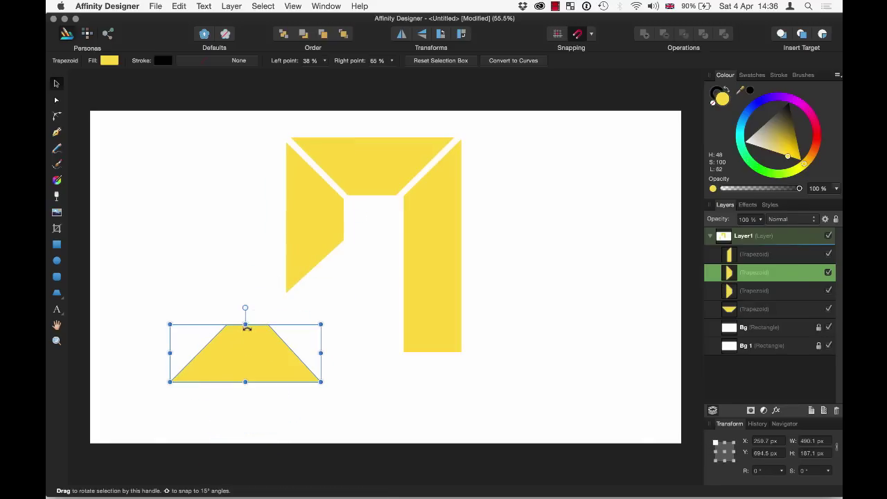
left_click(806, 440)
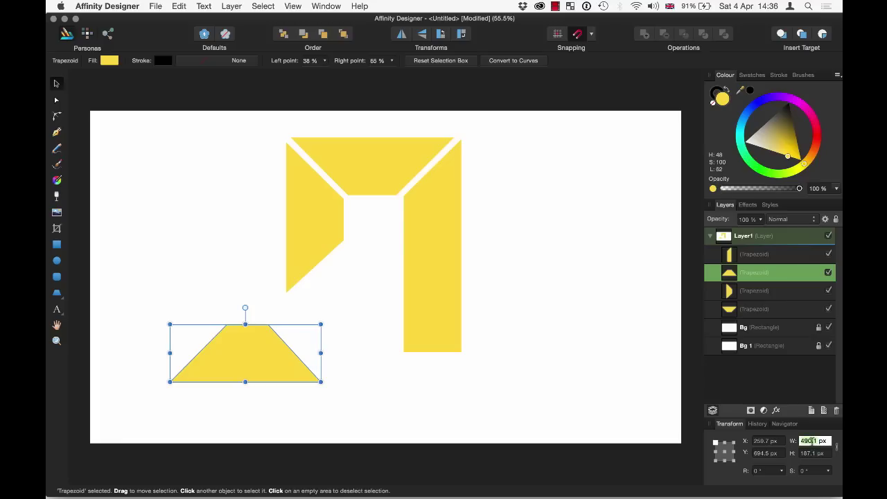
type("326")
type("3")
left_click(811, 453)
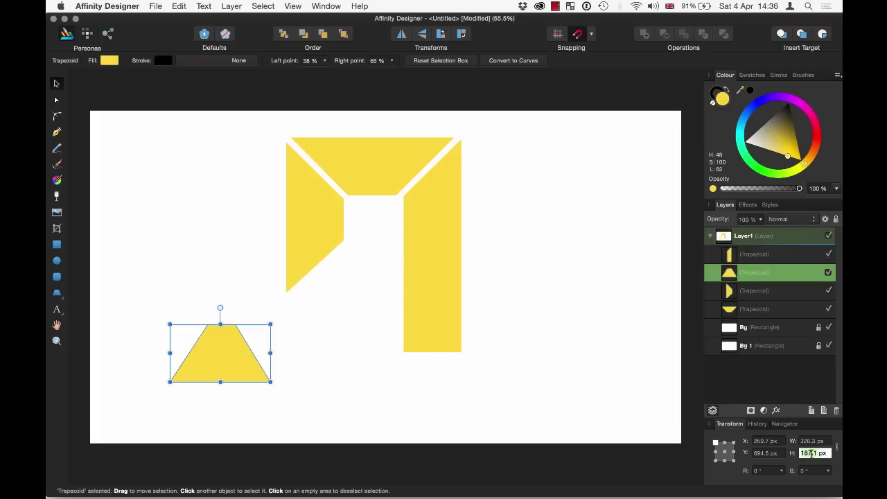
type("14")
key("Return")
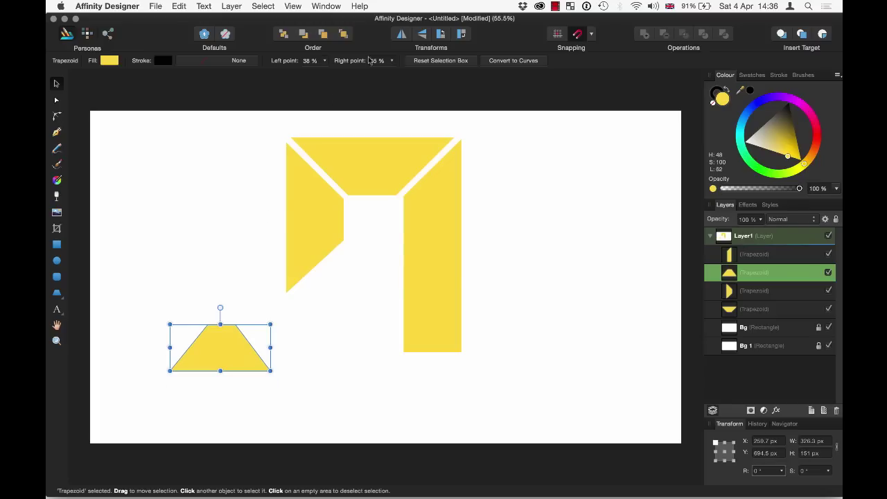
Set the small trapezoid's left point to 51 % and its right point to 100 %.
left_click(324, 60)
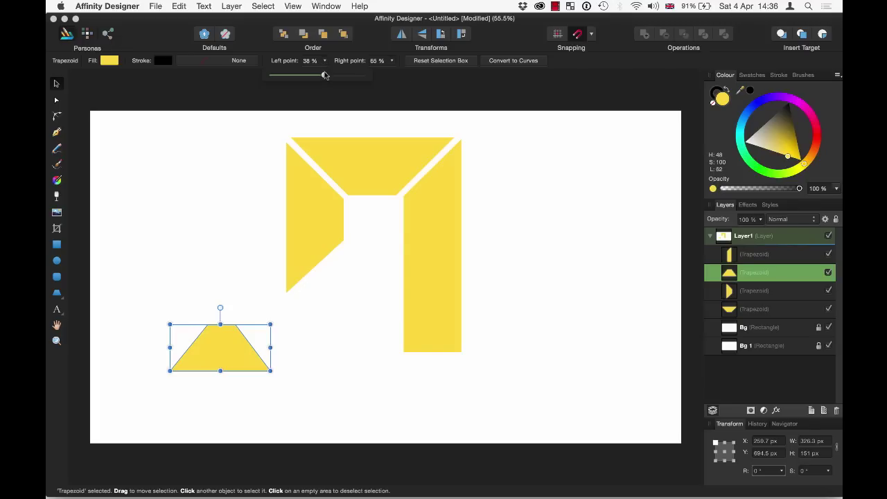
left_click_drag(323, 75, 344, 76)
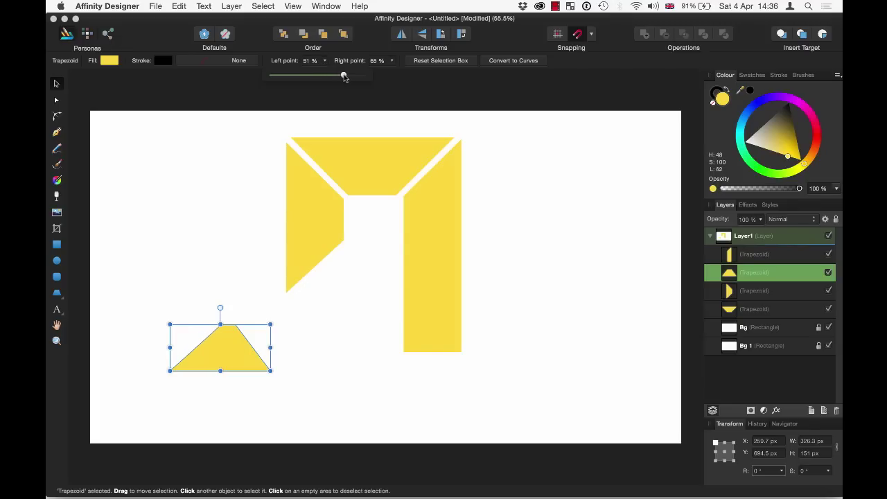
left_click(388, 60)
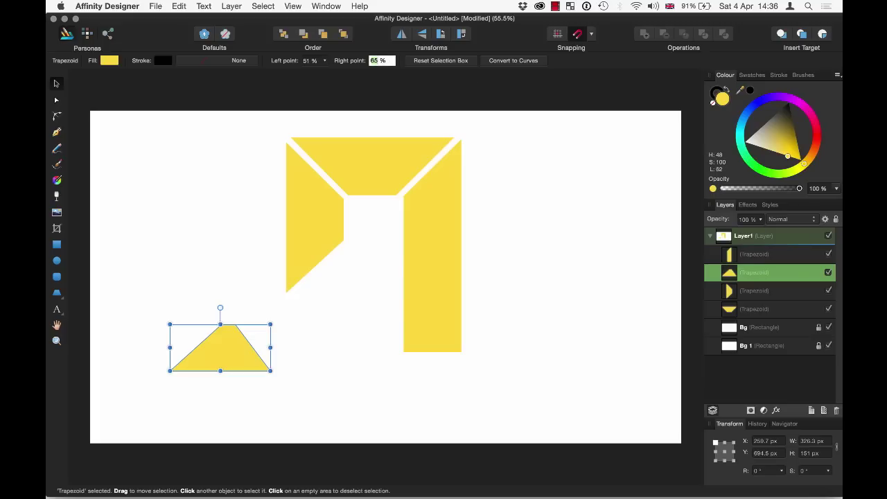
type("100")
key("Return")
Place the small trapezoid along the left trapezoid's lower slanted edge, leaving a narrow diagonal gap.
left_click(245, 300)
left_click_drag(232, 354, 351, 276)
left_click(348, 327)
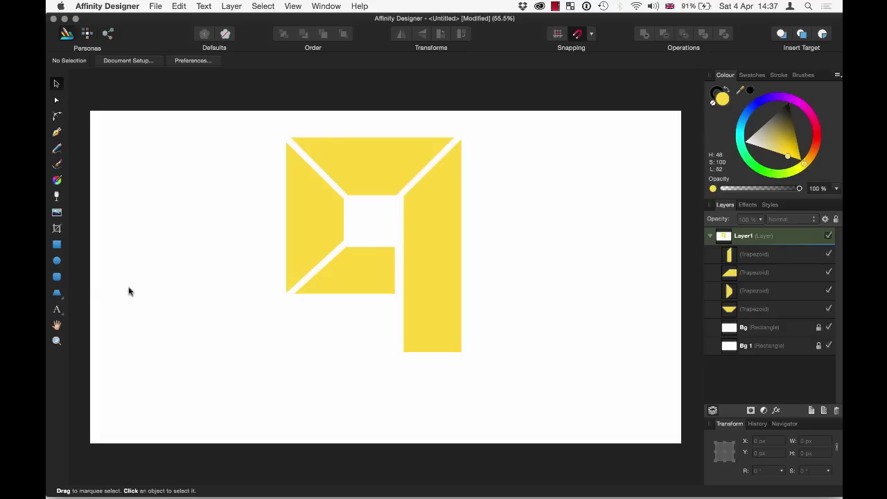
Draw a yellow rectangle about 392 × 172 px below the small trapezoid, and set its width to 351.6 px.
left_click(56, 244)
left_click_drag(264, 310, 388, 362)
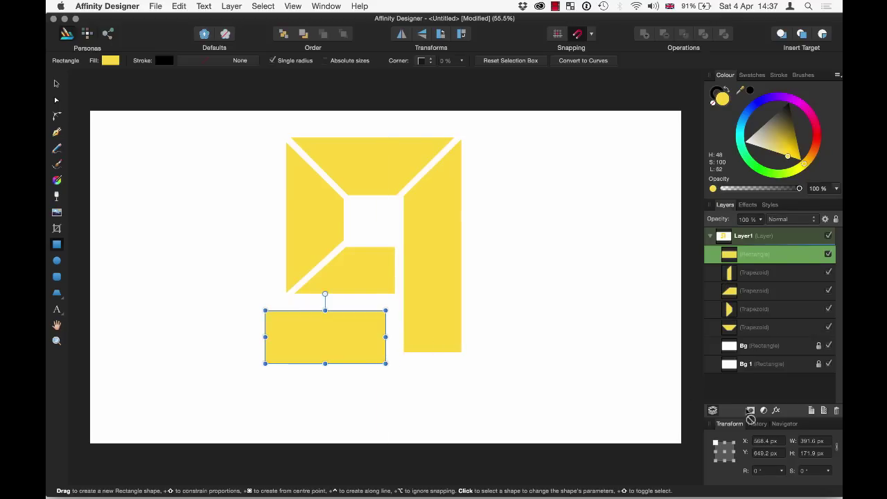
double_click(809, 440)
type("3")
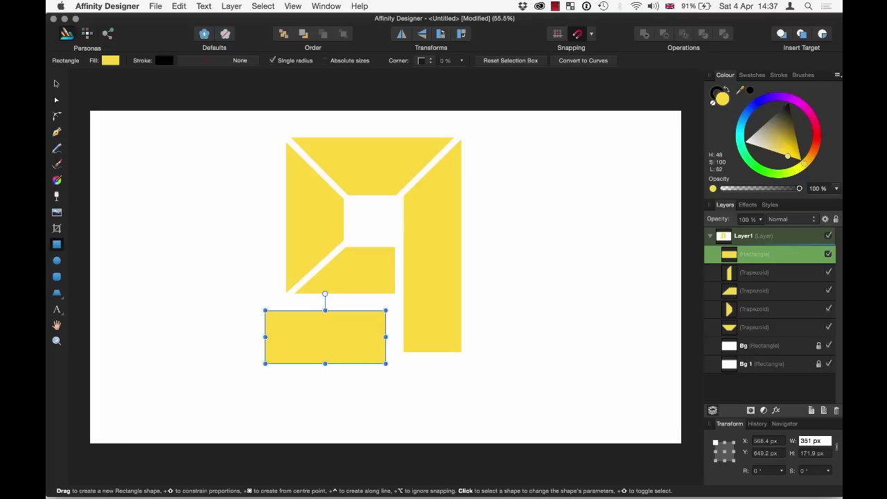
type("51.6")
Try to set the rectangle's height to 169.1 px.
double_click(811, 452)
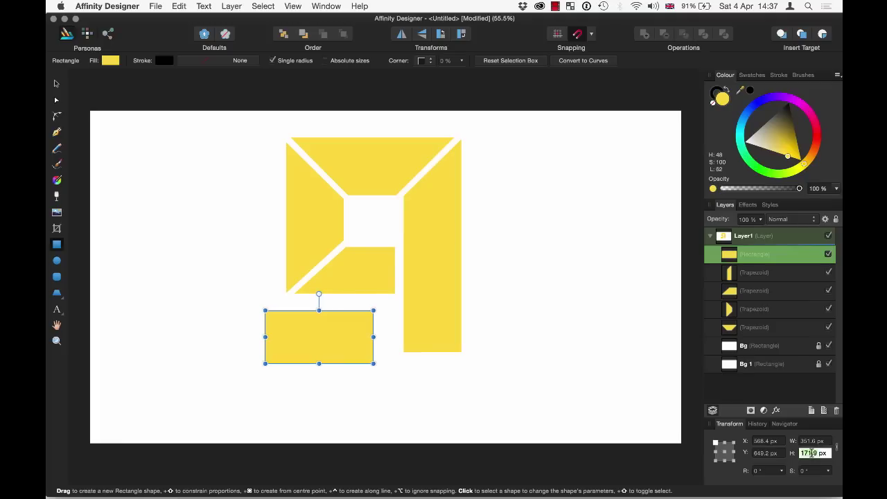
type("169.1v")
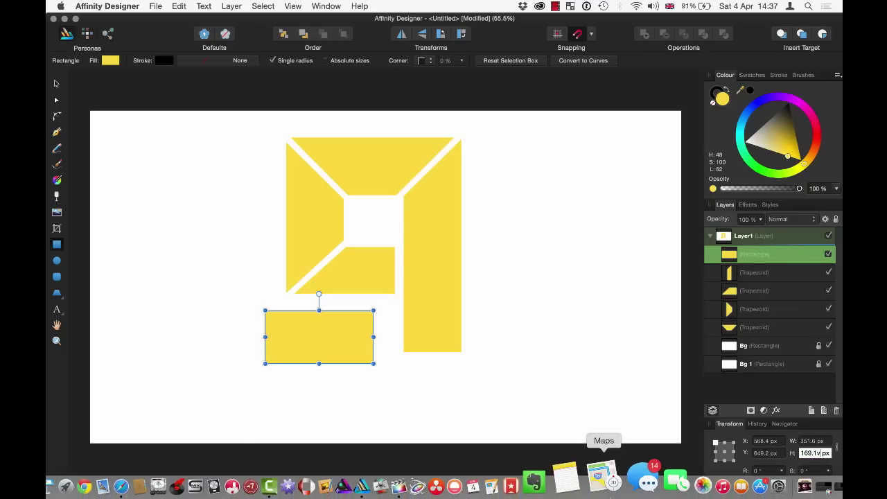
left_click_drag(327, 337, 345, 325)
key("super+z")
Move the rectangle just below the small trapezoid, with its lower edge level with the tall right piece.
left_click(56, 83)
left_click_drag(329, 347, 351, 335)
left_click(433, 407)
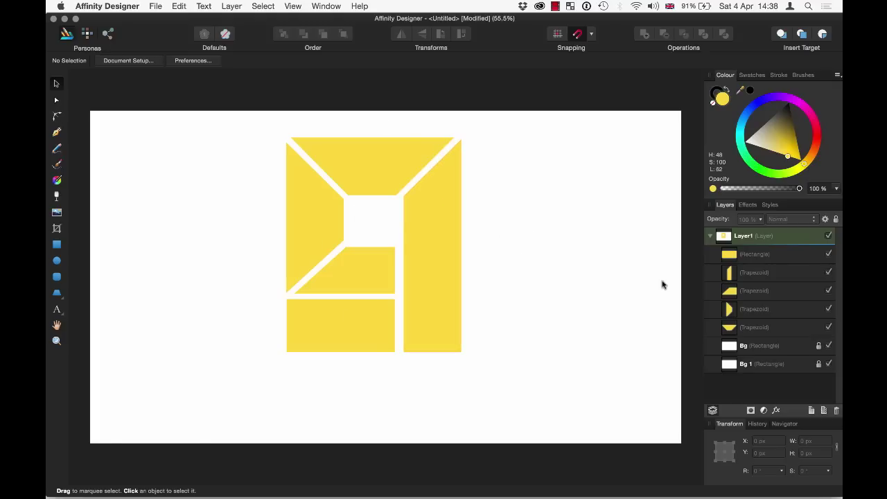
Merge the rectangle and the four trapezoids into a single shape with the Add operation.
left_click(710, 235)
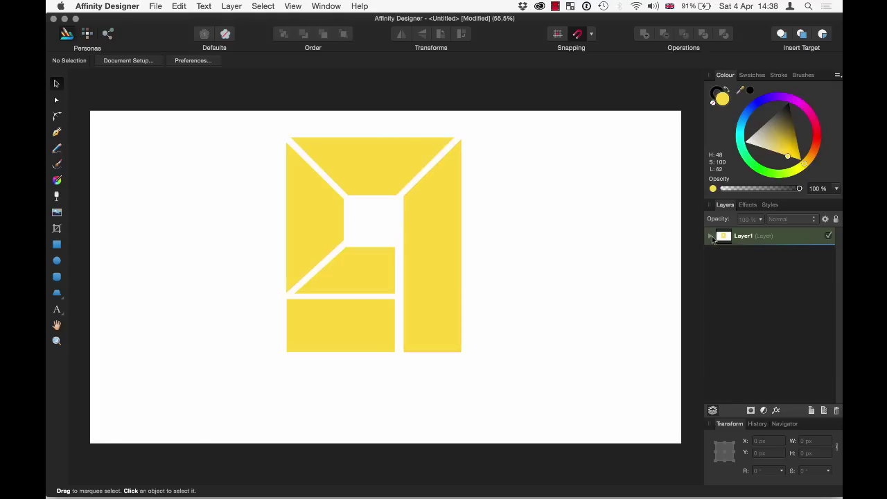
left_click(710, 235)
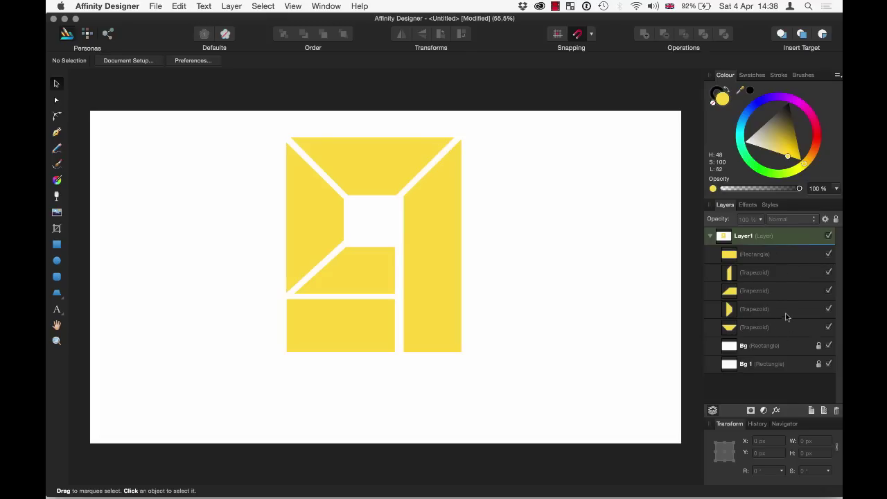
left_click(773, 258)
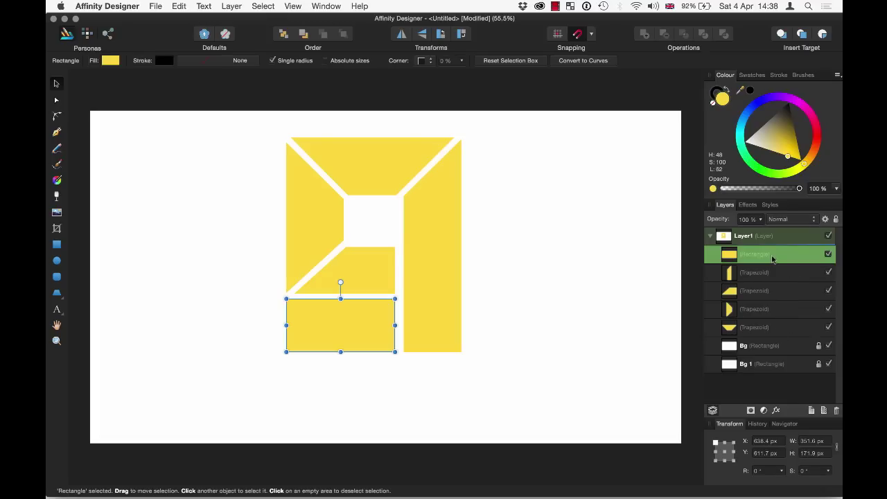
left_click(777, 331, "shift")
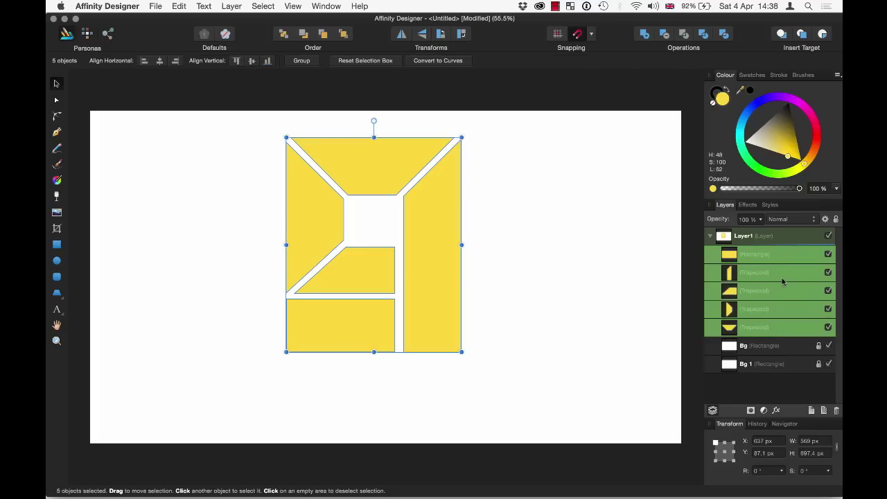
left_click(644, 35)
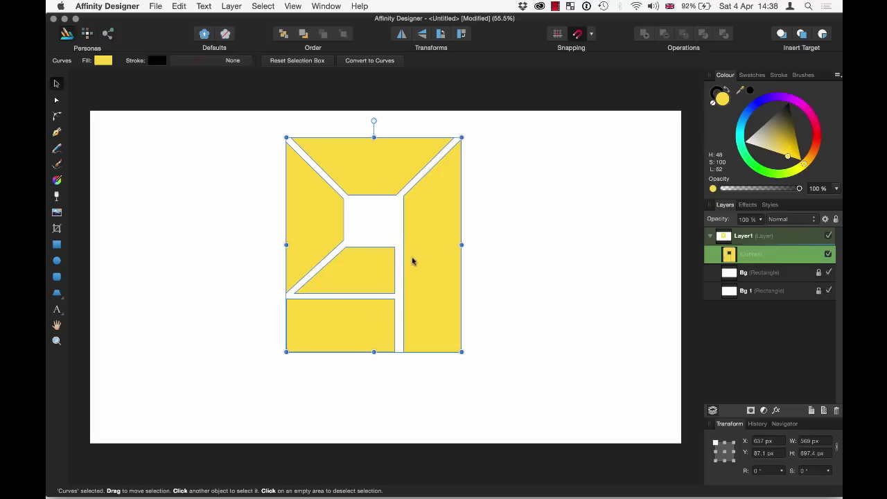
Centre the merged yellow shape horizontally and vertically on the page using the snapping guides.
left_click(499, 293)
left_click(438, 266)
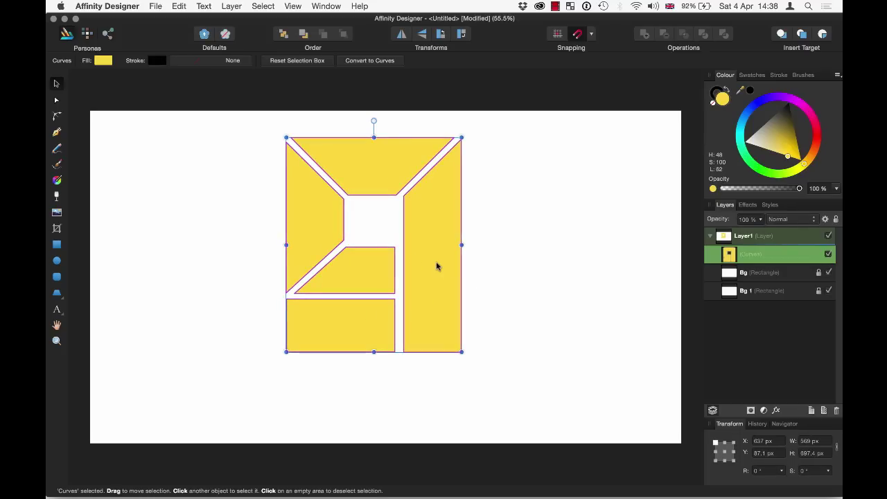
left_click_drag(437, 265, 447, 297)
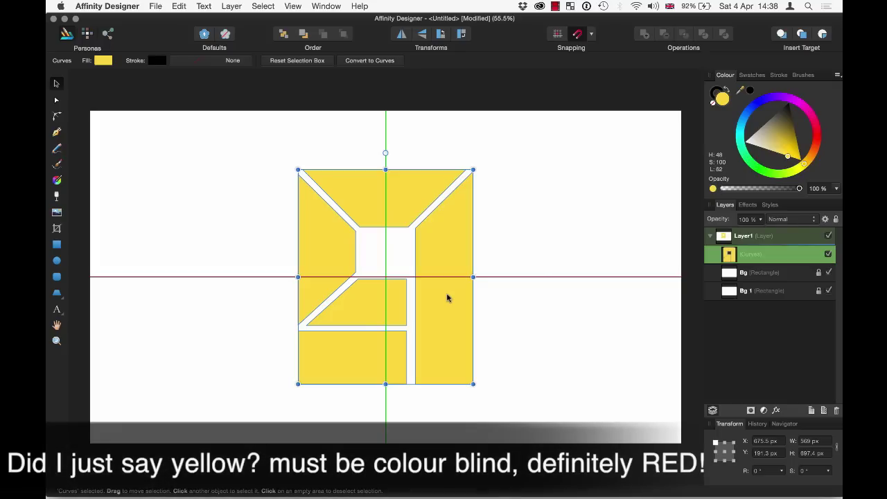
left_click_drag(447, 297, 447, 297)
left_click(494, 320)
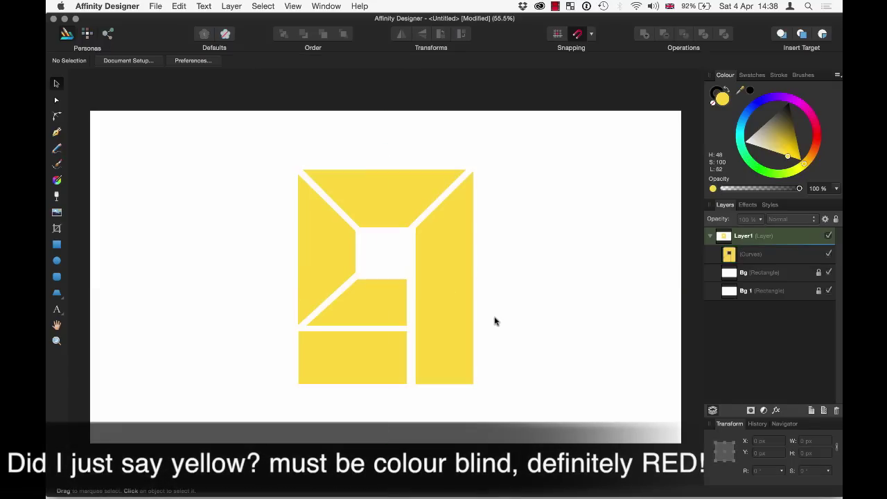
Duplicate the merged yellow shape in place.
left_click(777, 255)
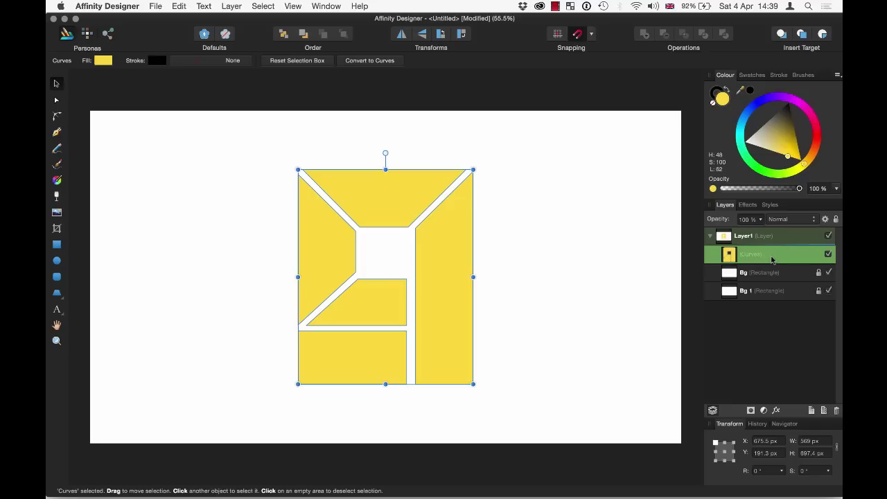
key("super+j")
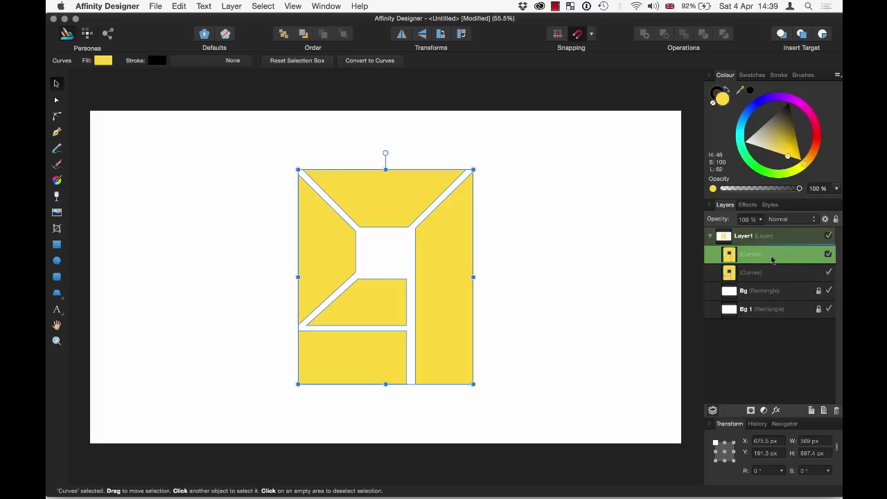
left_click(765, 275)
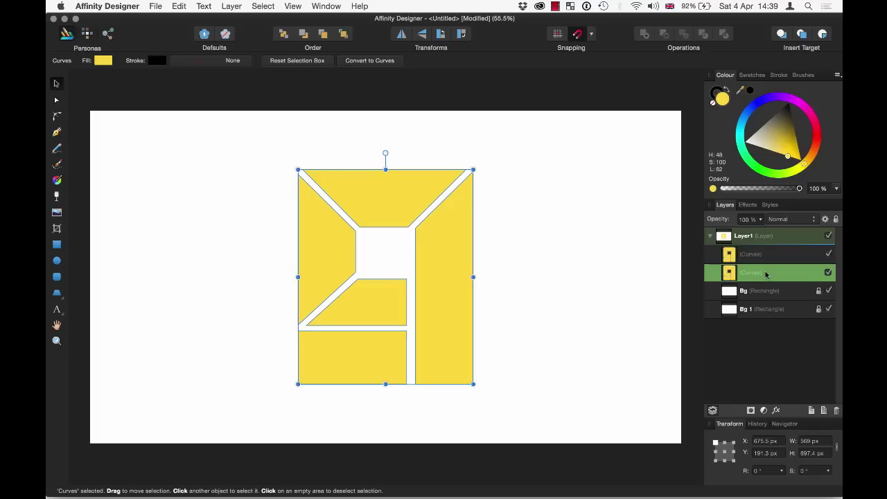
left_click(764, 258)
left_click(766, 274)
Subtract the upper copy of the yellow shape from the Bg rectangle, and hide the remaining yellow shape and Bg 1.
left_click(767, 255)
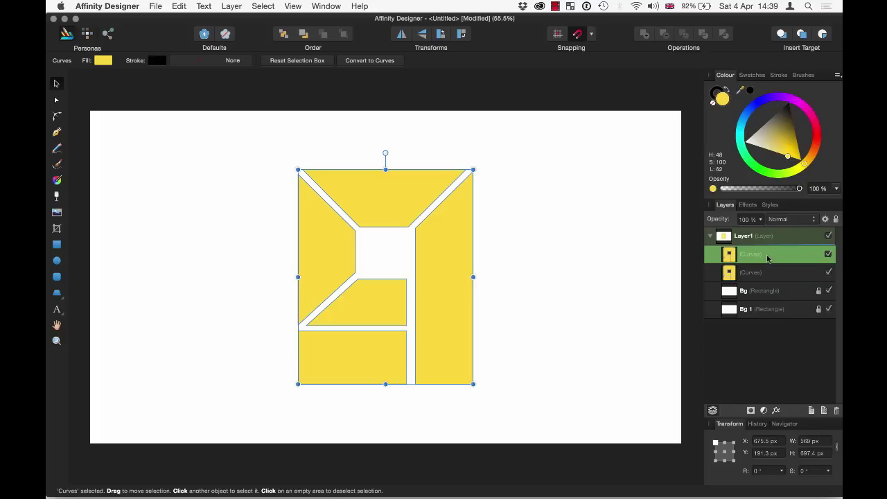
left_click(767, 295, "super")
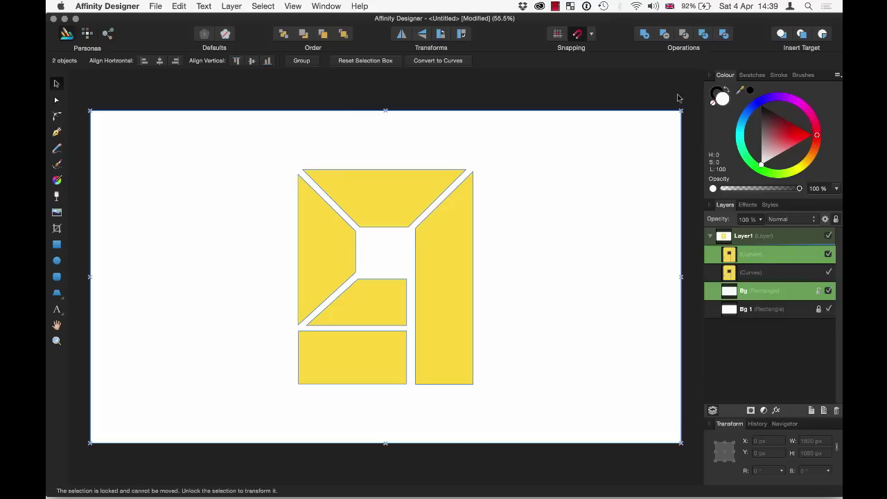
left_click(664, 34)
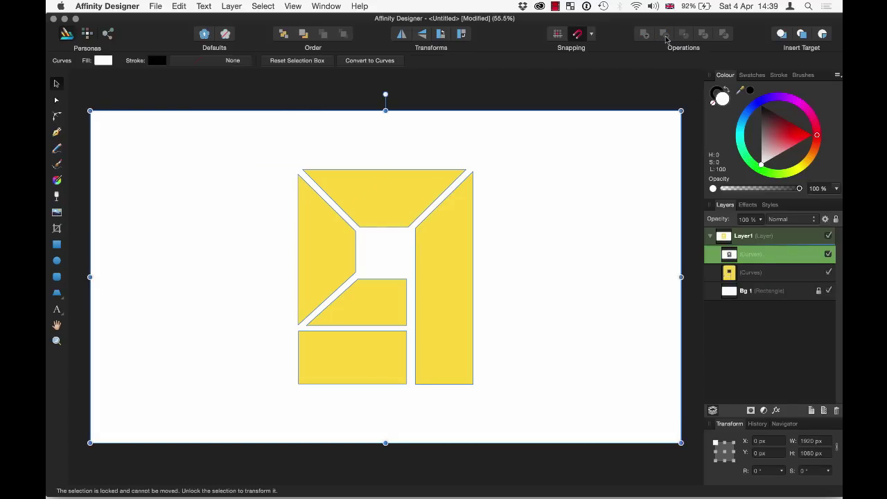
left_click(828, 274)
left_click(828, 292)
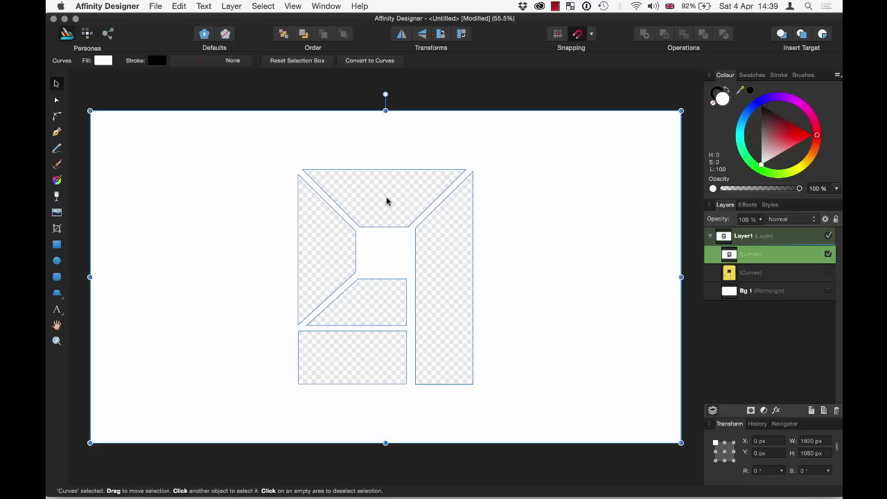
Try showing the yellow shape behind the cut-out and moving the white cut-out layer aside, and undo the move.
left_click(828, 273)
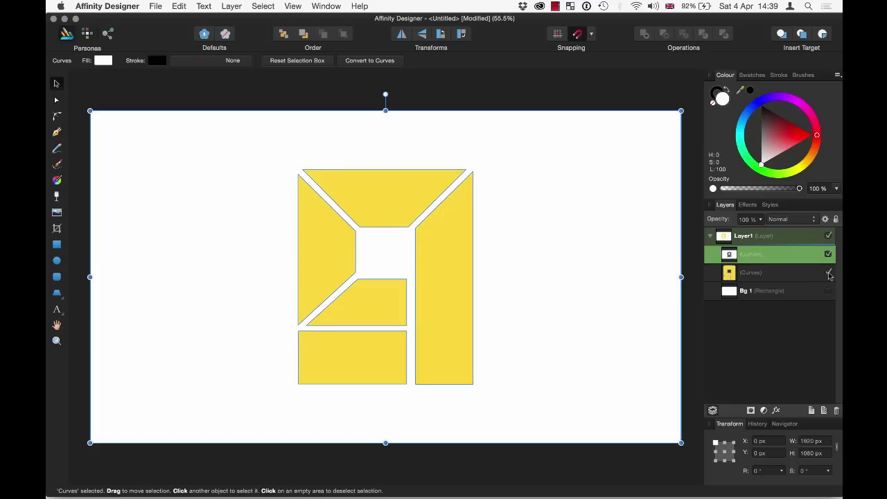
left_click(829, 273)
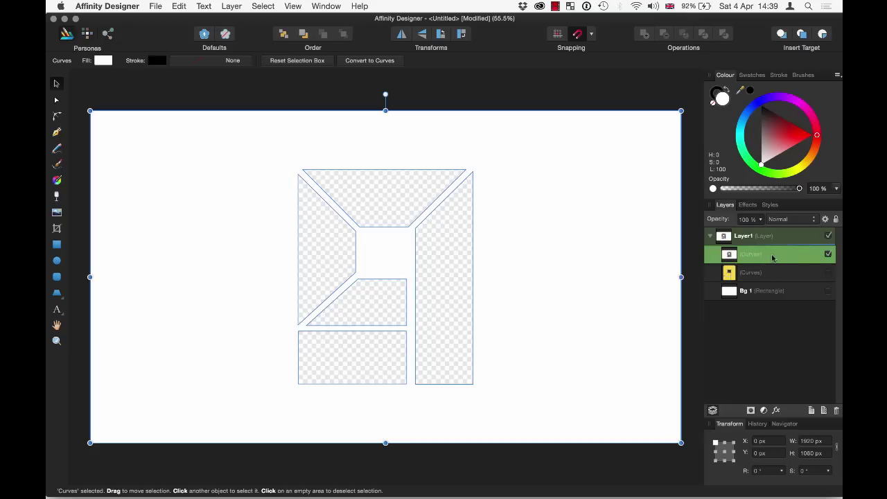
left_click_drag(649, 234, 606, 289)
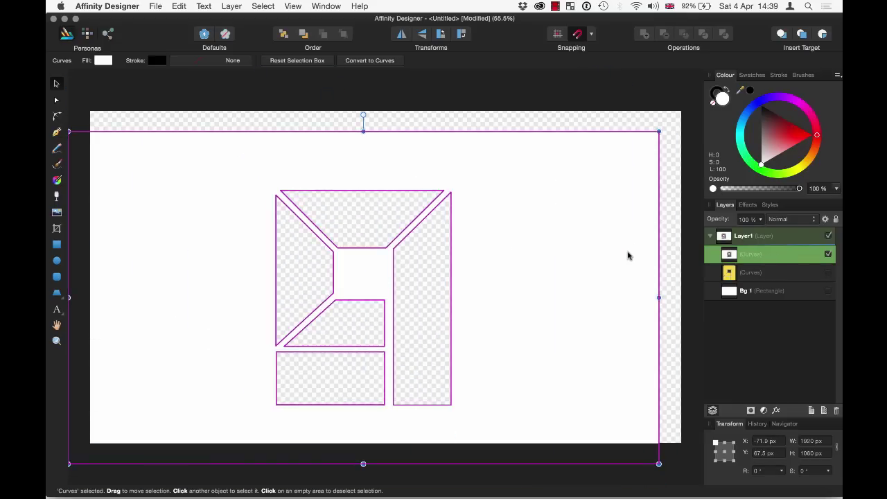
key("super+z")
mouse_move(627, 256)
left_mouse_down()
mouse_move(515, 313)
mouse_move(631, 257)
left_mouse_up()
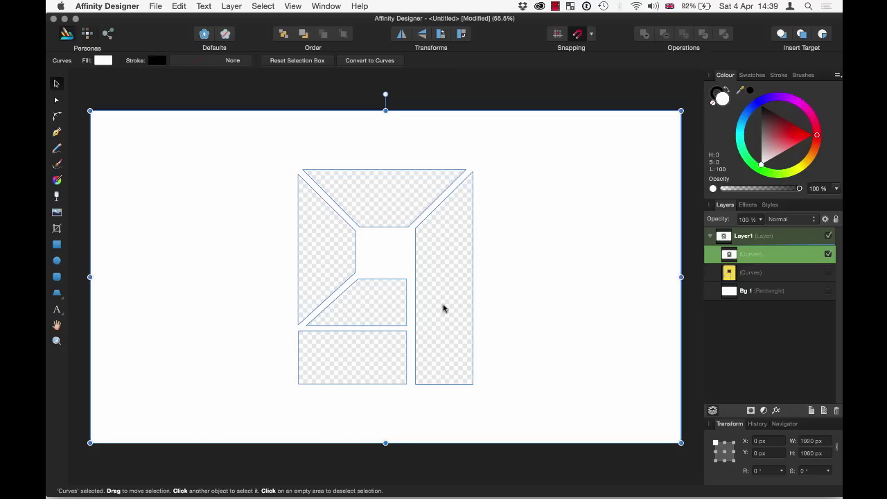
Hide the white cut-out curves layer, and show the yellow curves layer and the Bg 1 rectangle.
left_click(798, 273)
left_click(829, 256)
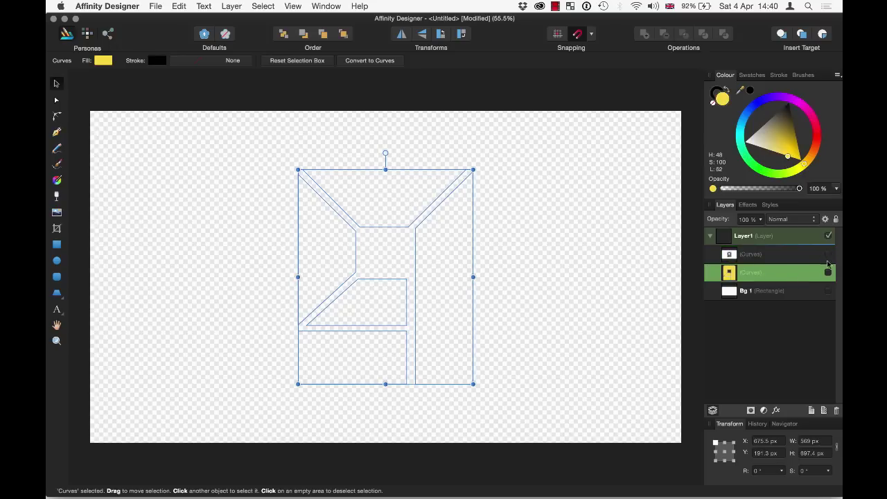
left_click(827, 272)
left_click(830, 292)
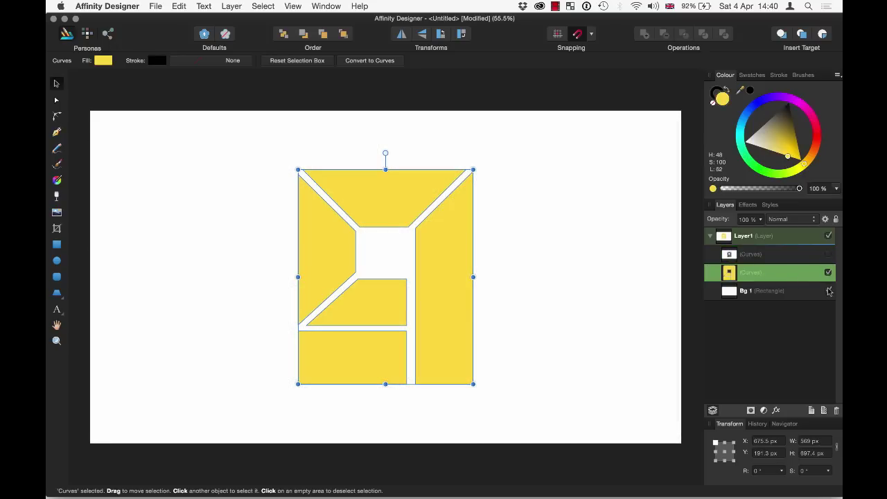
Review the Bg 1 rectangle, the yellow curves and the white cut-out curves by selecting each of them in turn.
left_click(506, 243)
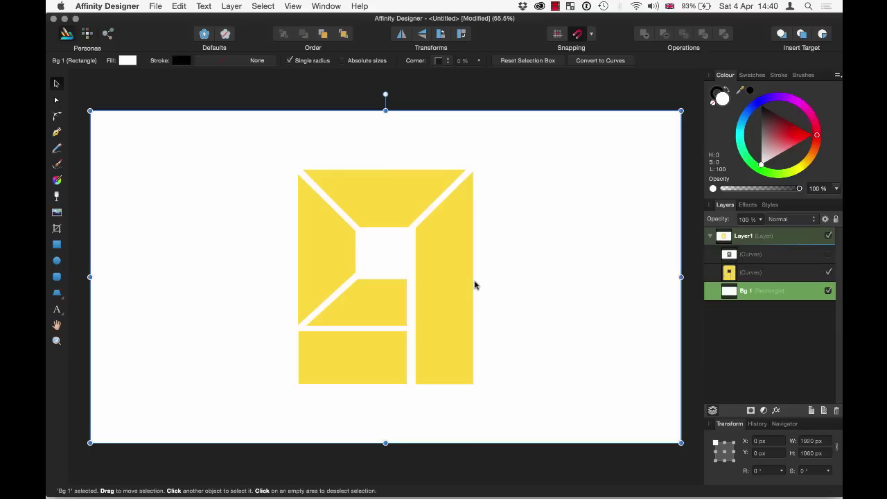
left_click(766, 277)
left_click(772, 260)
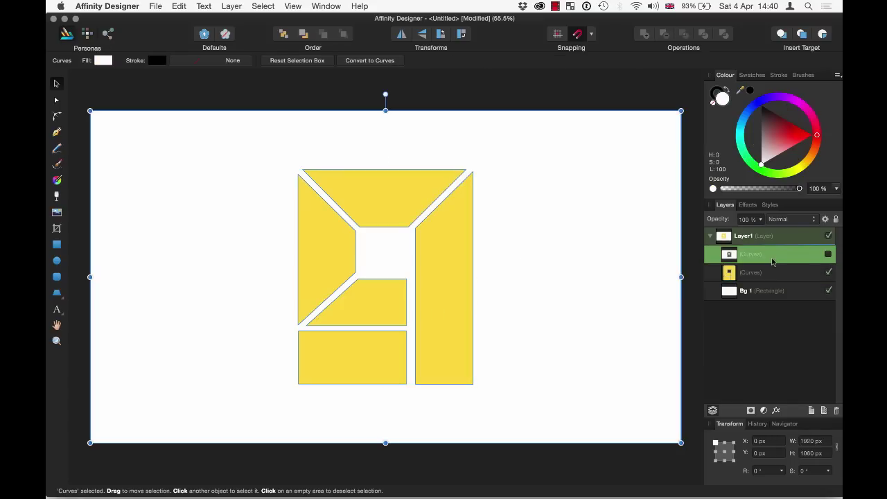
left_click(762, 277)
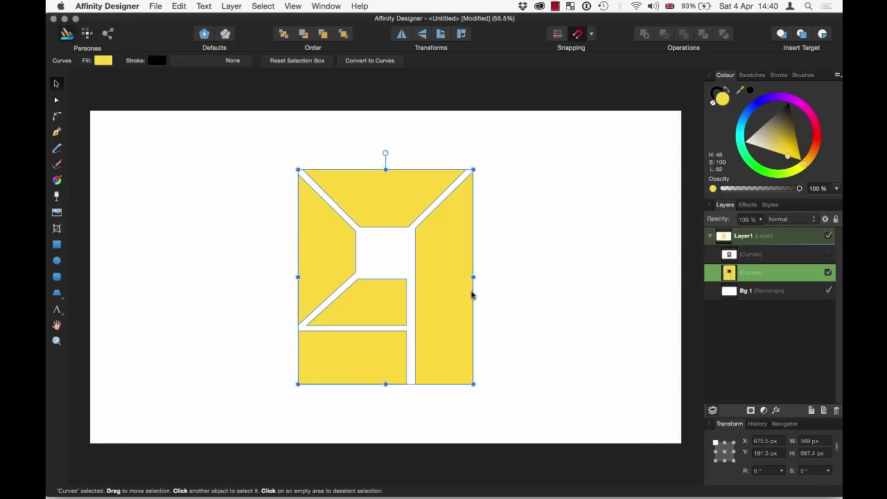
left_click(501, 293)
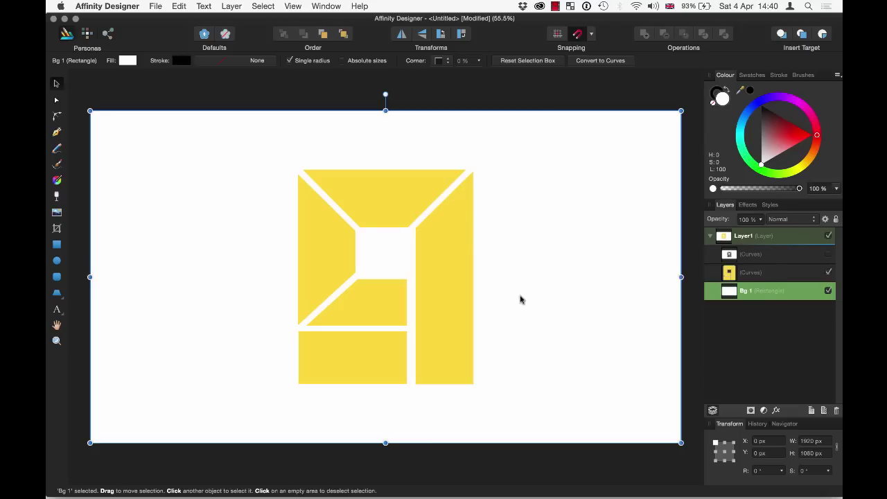
left_click(773, 272)
left_click(777, 253)
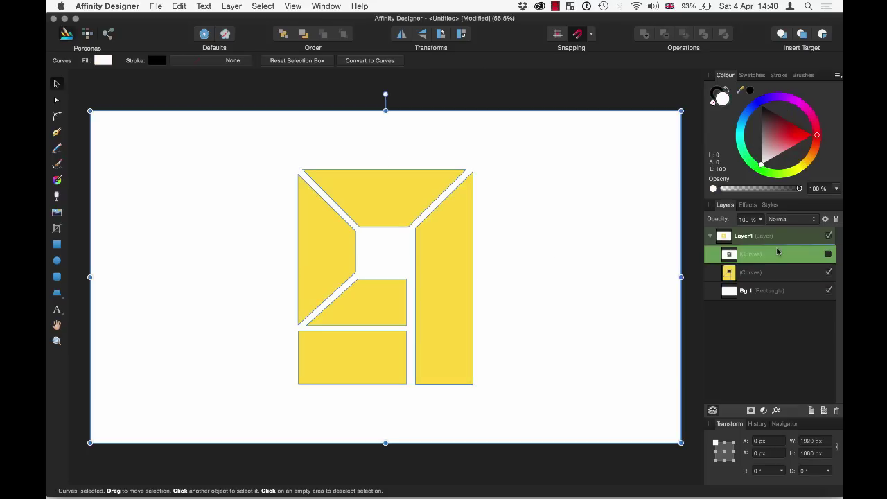
left_click(768, 278)
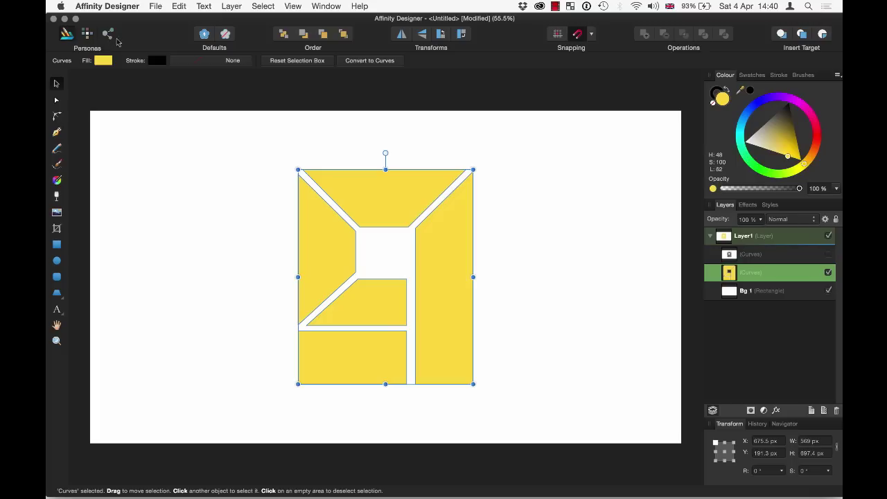
Switch to the Export Persona and create an export slice from the Bg 1 rectangle layer.
left_click(108, 34)
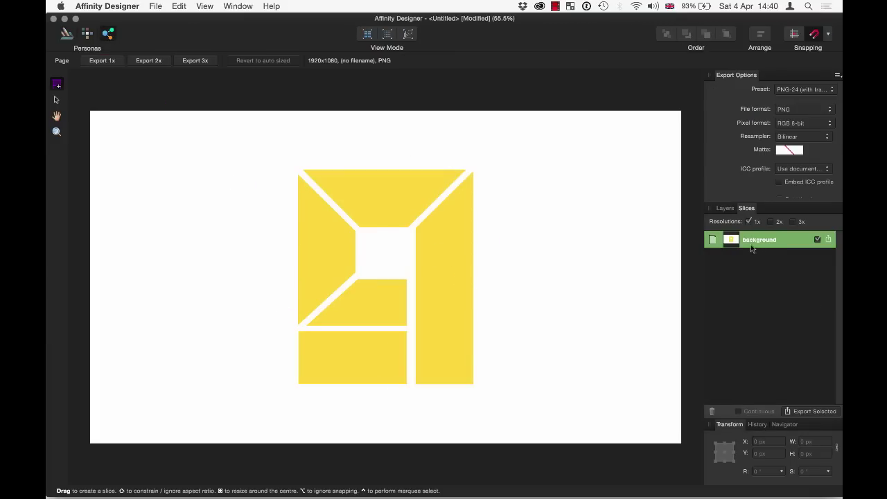
left_click(725, 209)
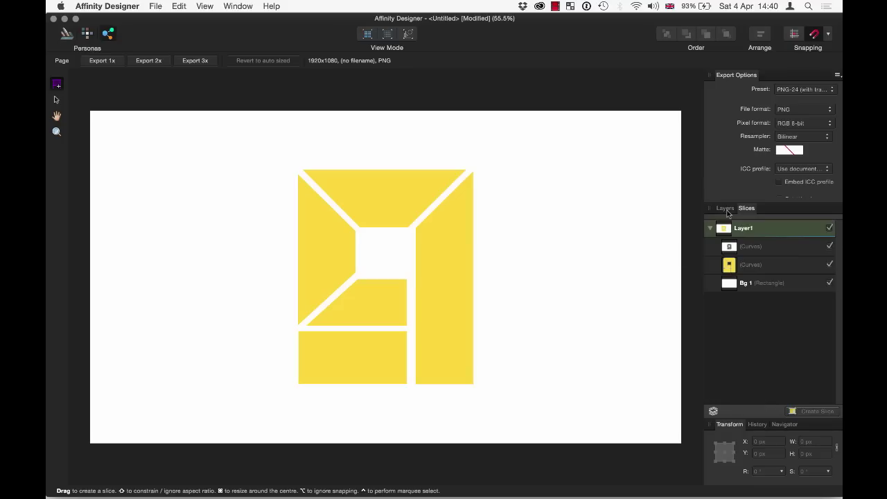
left_click(772, 250)
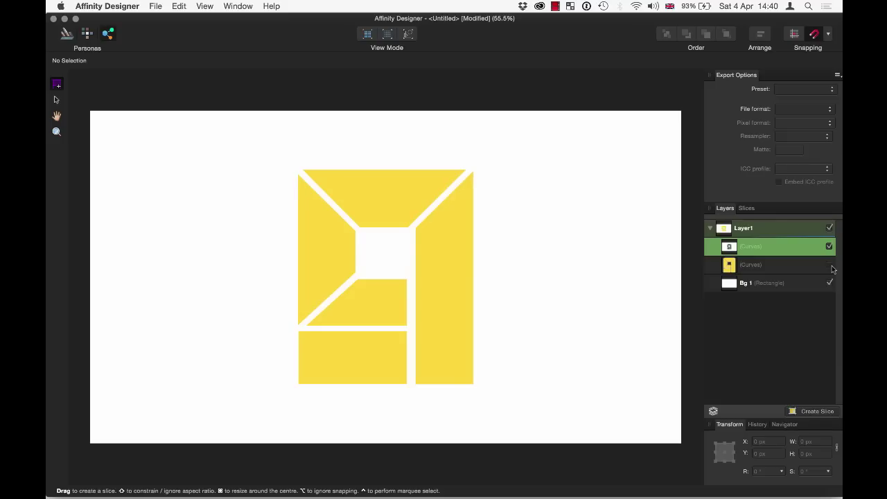
left_click(773, 266)
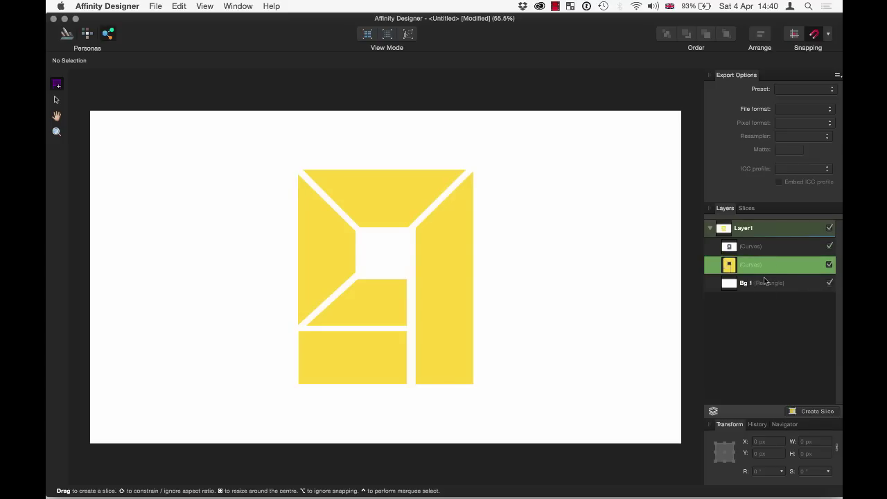
left_click(765, 283)
left_click(822, 413)
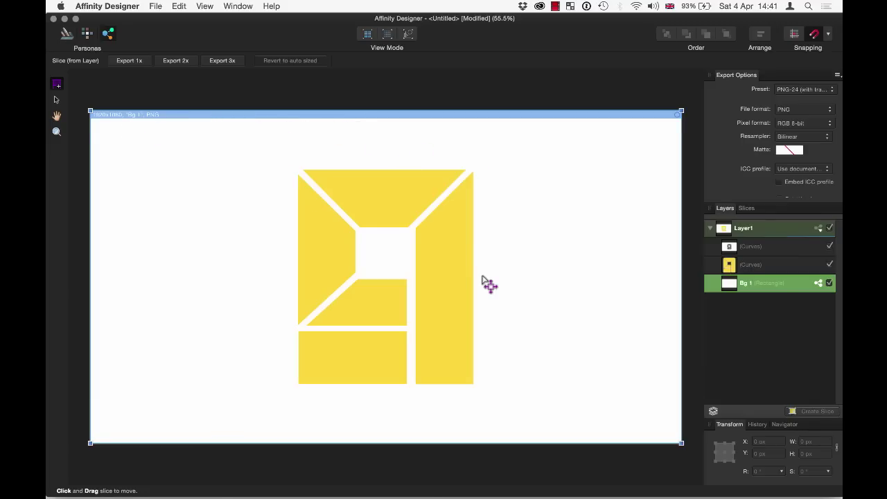
Create one export slice from the yellow curves layer and another from the white cut-out curves layer.
left_click(782, 267)
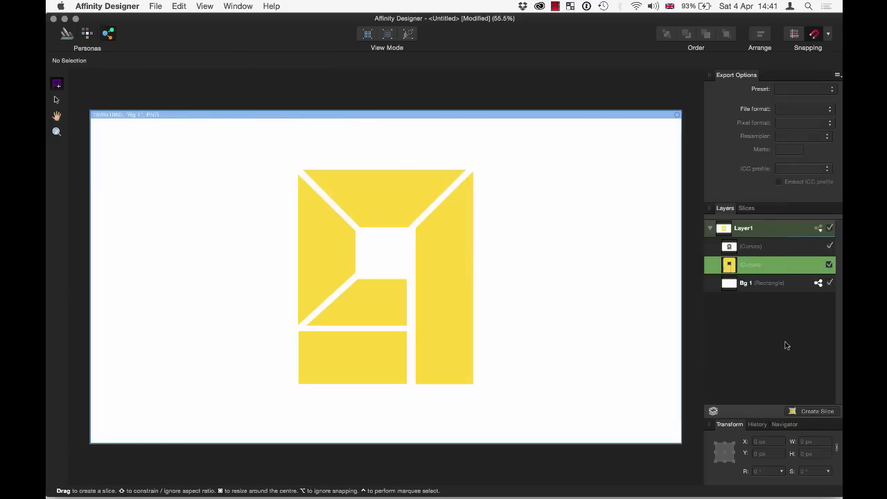
left_click(809, 411)
left_click(790, 248)
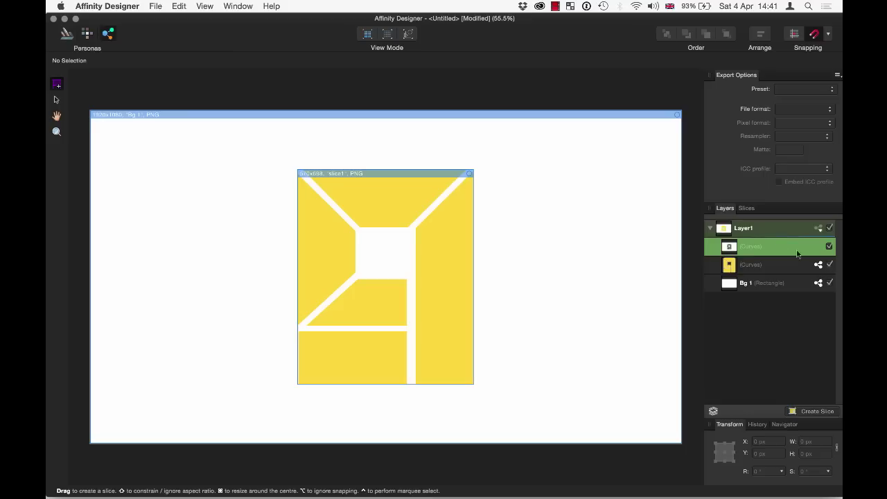
left_click(819, 410)
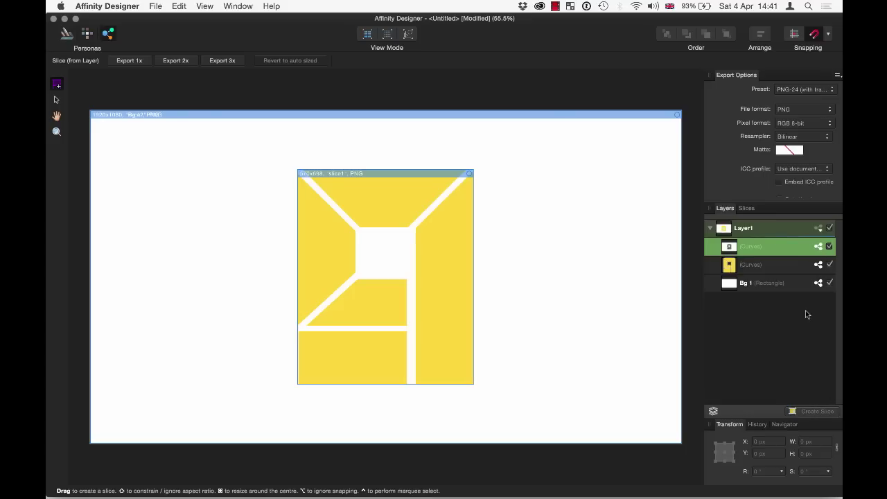
Examine the list of export slices, checking the entries for slice2, slice1 and Bg 1.
left_click(747, 208)
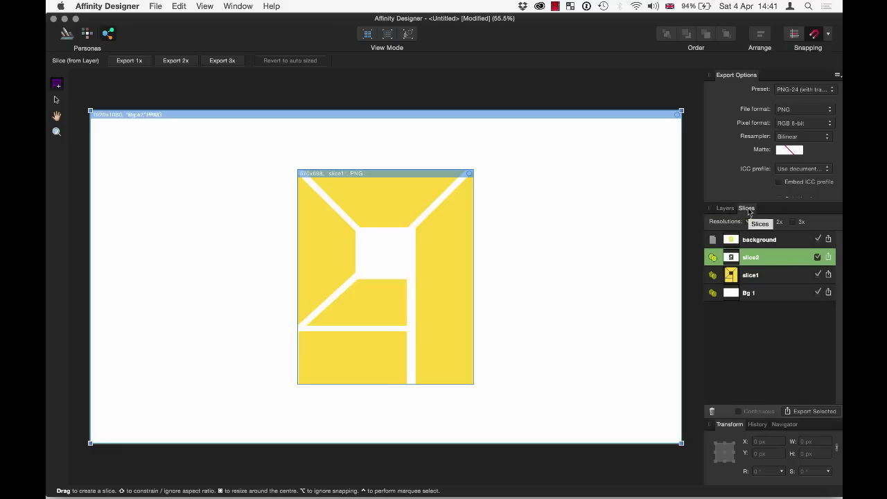
left_click(770, 278)
left_click(771, 297)
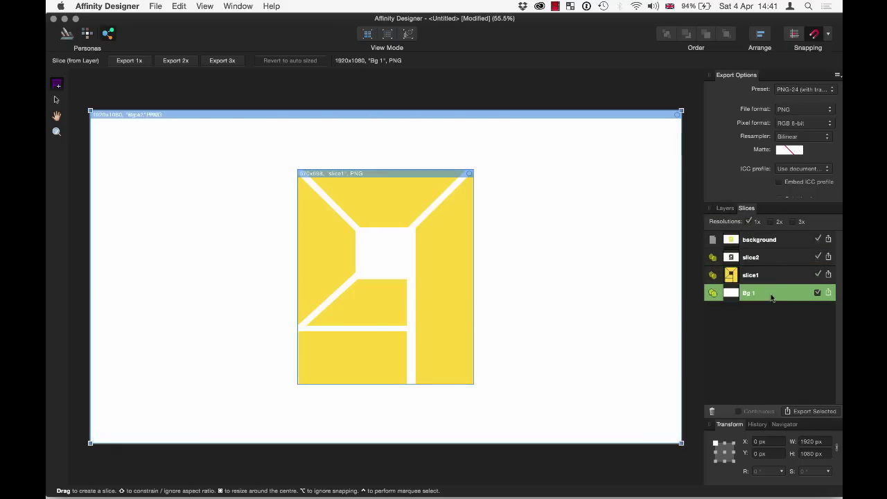
left_click(772, 261)
left_click(777, 298)
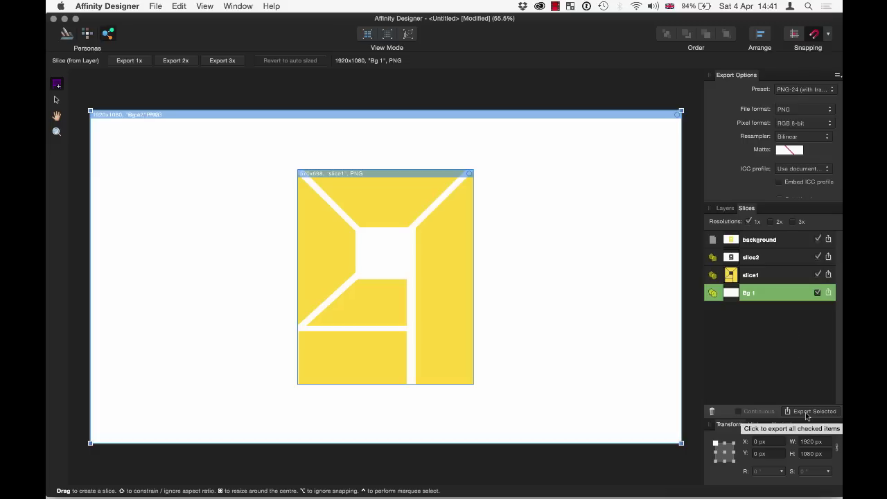
left_click(773, 322)
left_click(772, 275)
Set the Bg 1 slice's export preset to JPEG (Best quality).
left_click(772, 293)
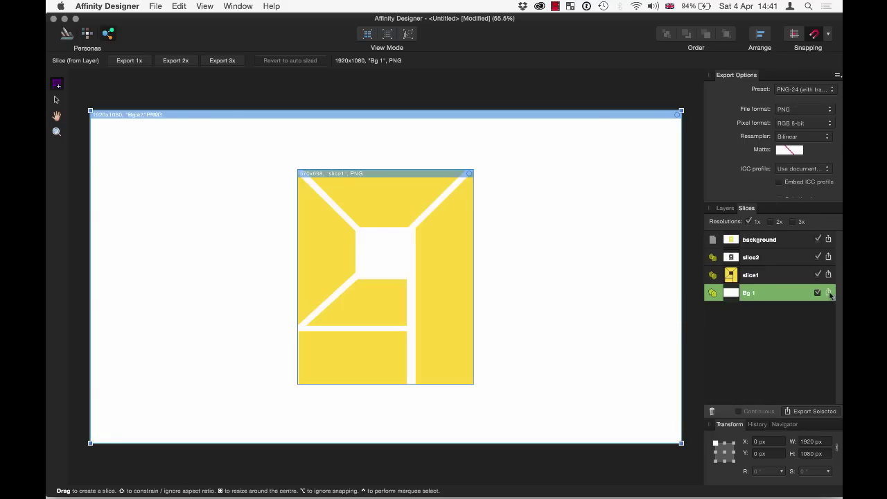
left_click(807, 90)
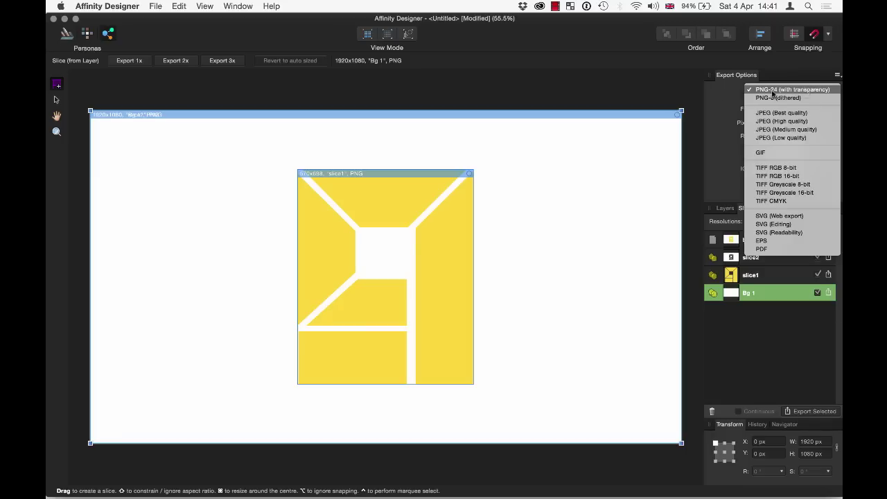
left_click(773, 91)
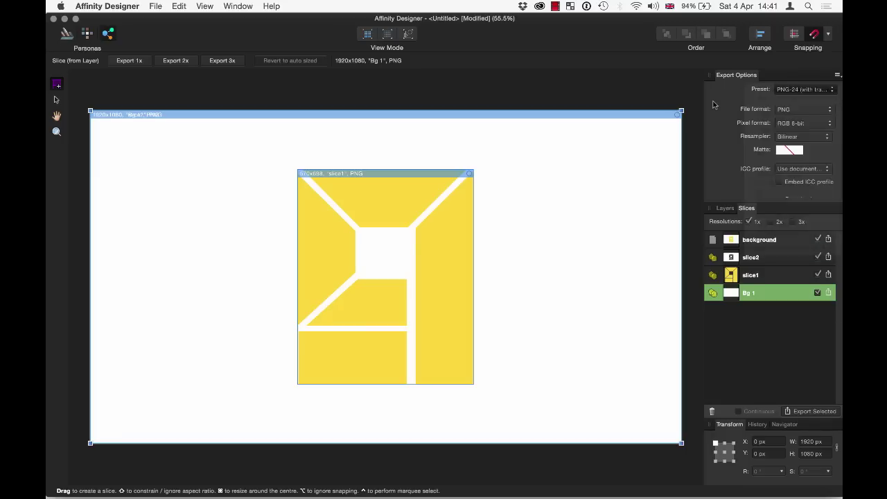
left_click(800, 91)
left_click(807, 114)
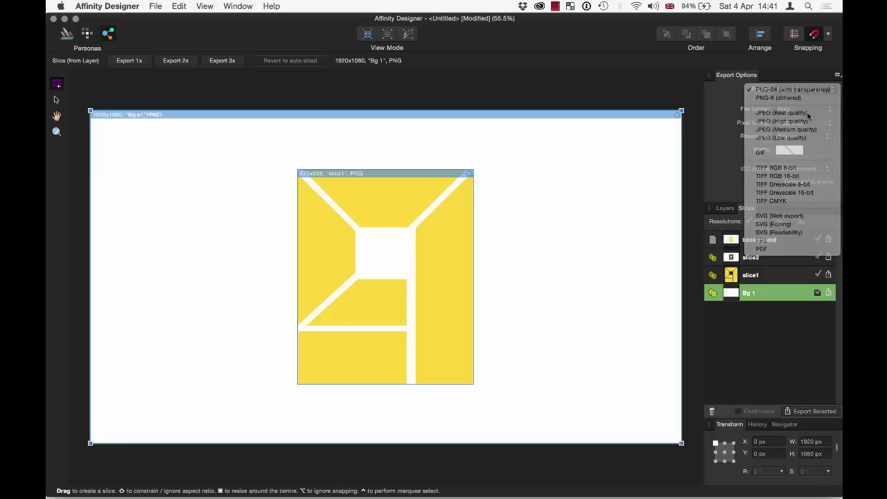
Export the Bg 1 slice as Bg.jpg into the Affinity folder, replacing the existing file.
left_click(829, 293)
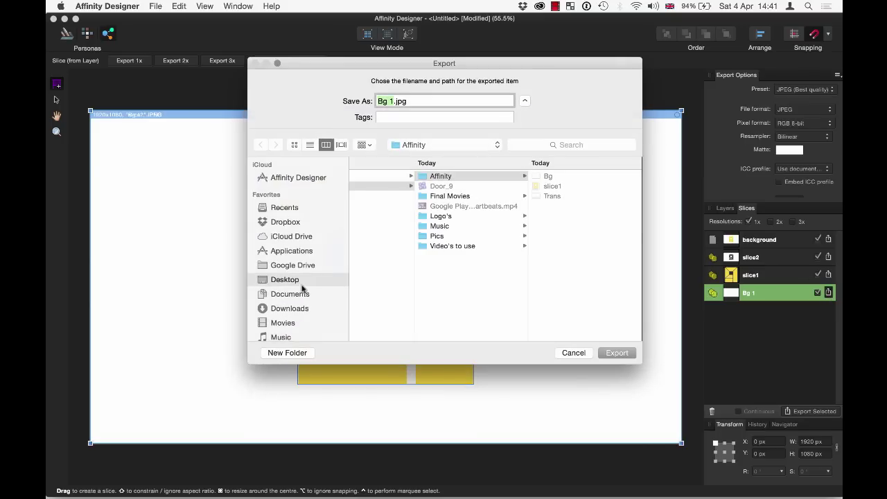
scroll(424, 225, "left", 3)
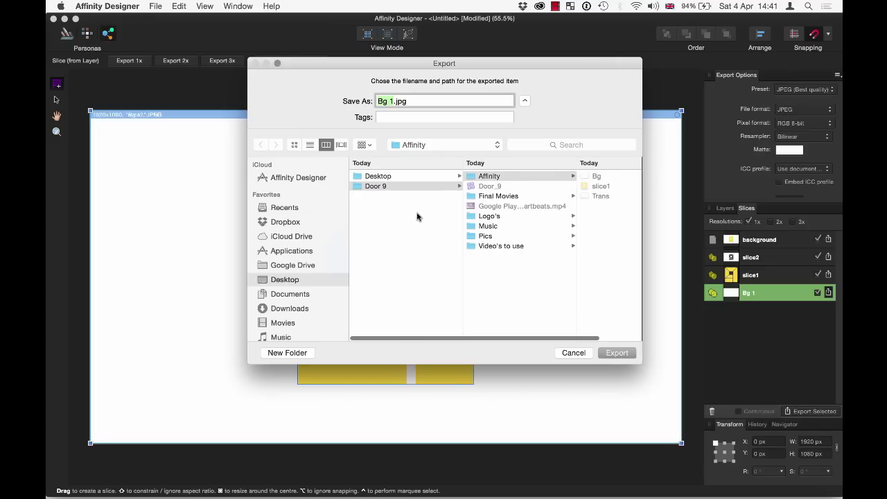
scroll(439, 242, "right", 3)
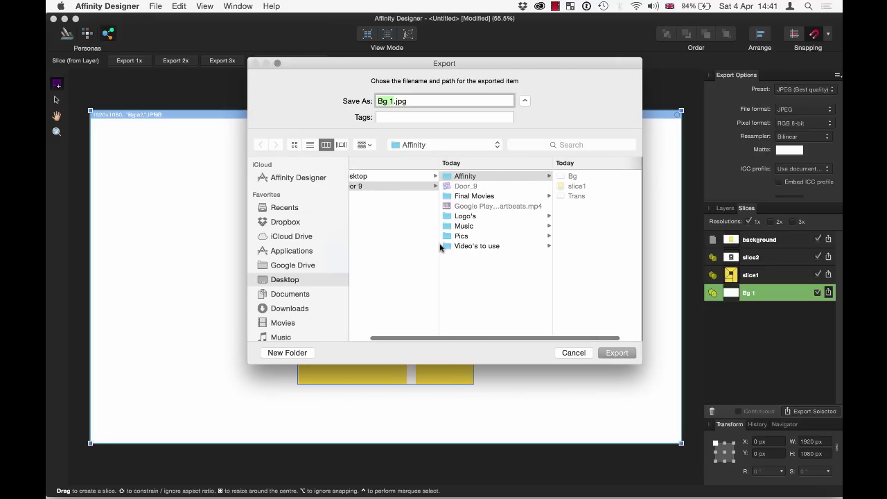
scroll(439, 247, "right", 1)
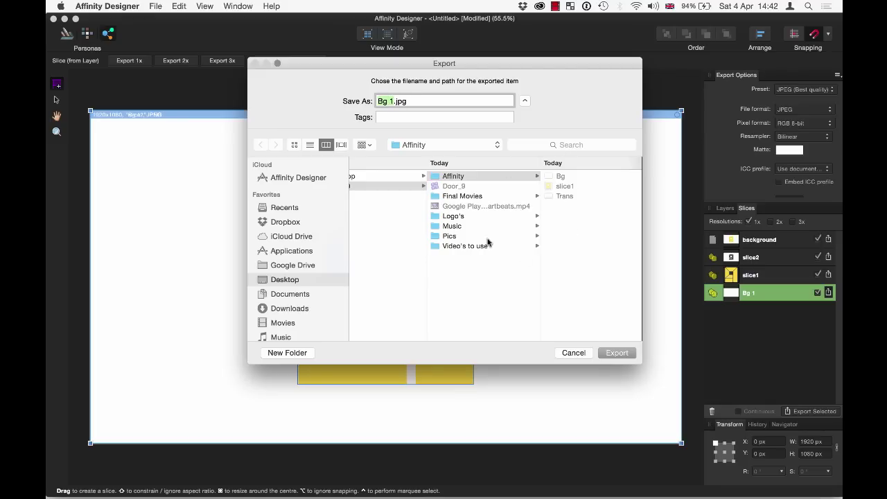
left_click(392, 101)
left_click(610, 355)
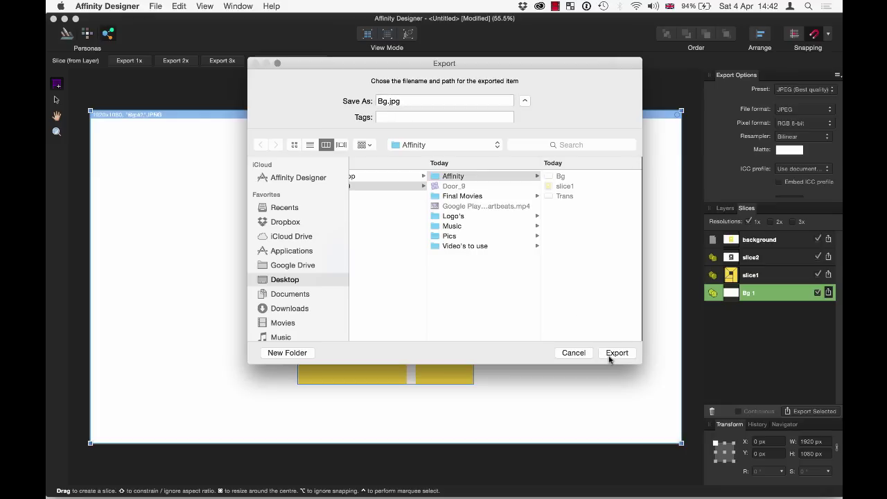
left_click(525, 137)
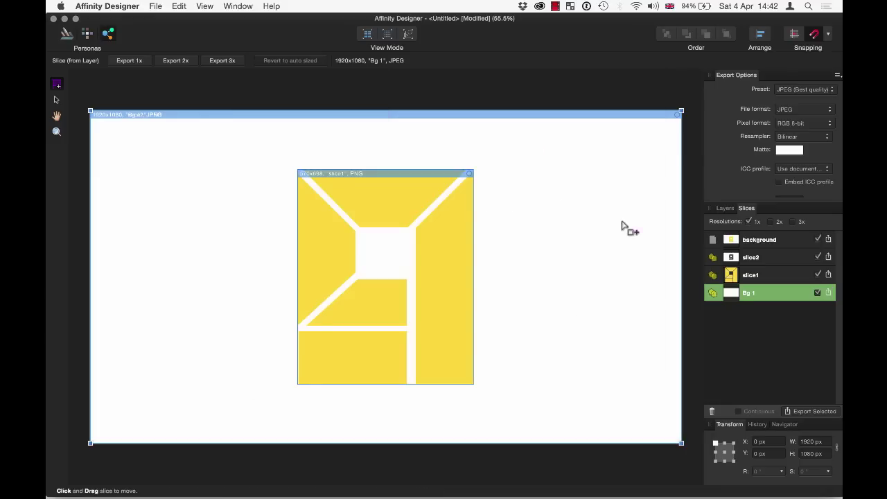
Set the slice1 slice's export preset to PNG-24 (with transparency).
left_click(769, 276)
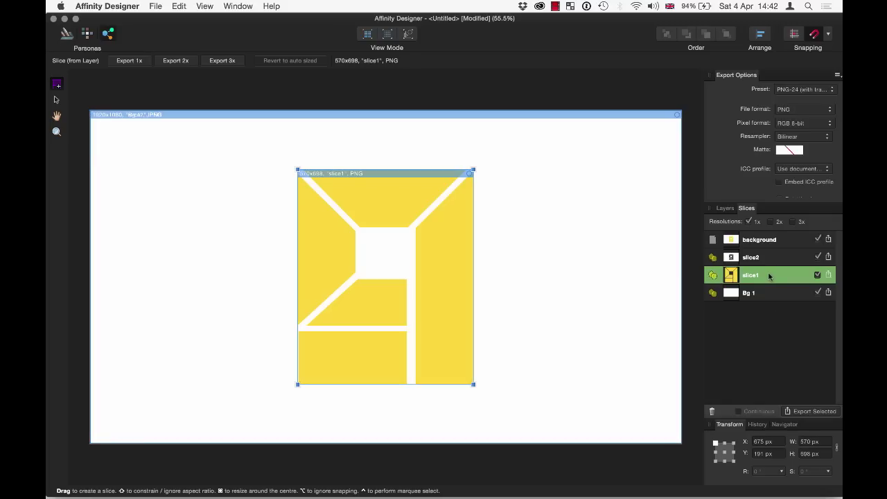
left_click(792, 91)
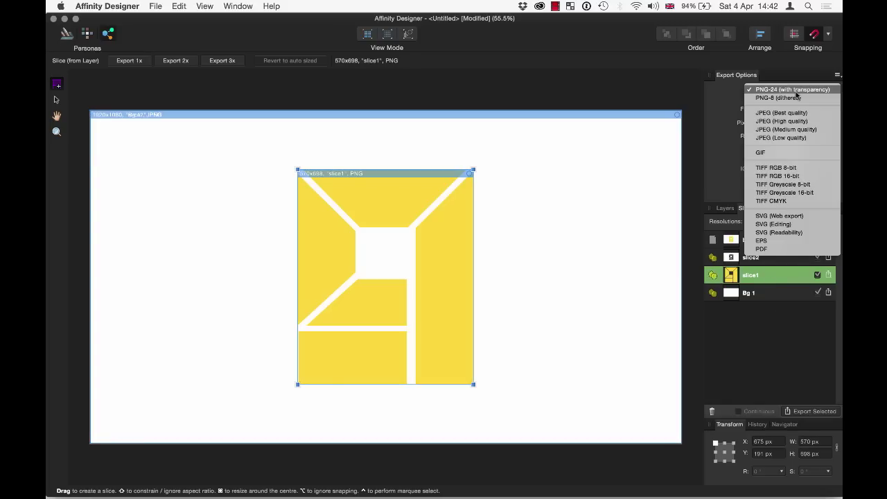
left_click(800, 92)
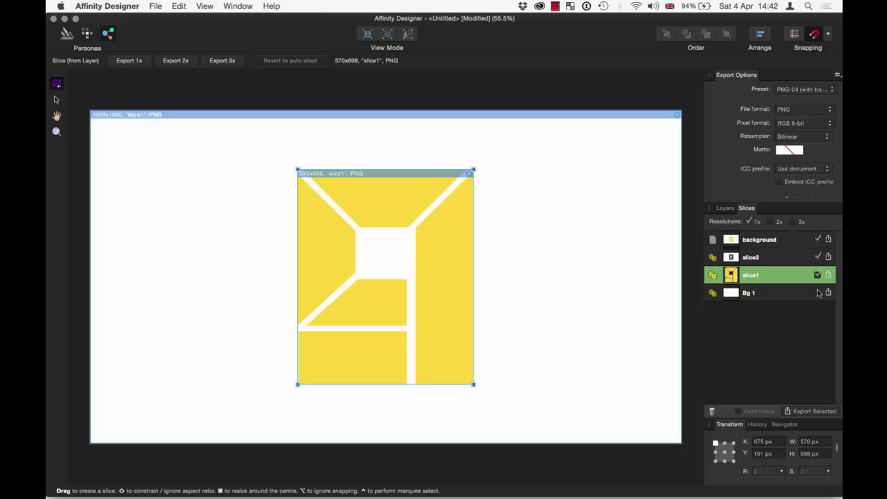
Exclude the background and Bg 1 slices from the batch export, keeping slice2 and slice1 included.
left_click(795, 259)
left_click(789, 275)
left_click(782, 256)
left_click(782, 275)
left_click(777, 259)
left_click(777, 276)
left_click(777, 258)
left_click(773, 276)
Export the included slices into the Affinity folder inside Door 9 on the Desktop.
left_click(818, 412)
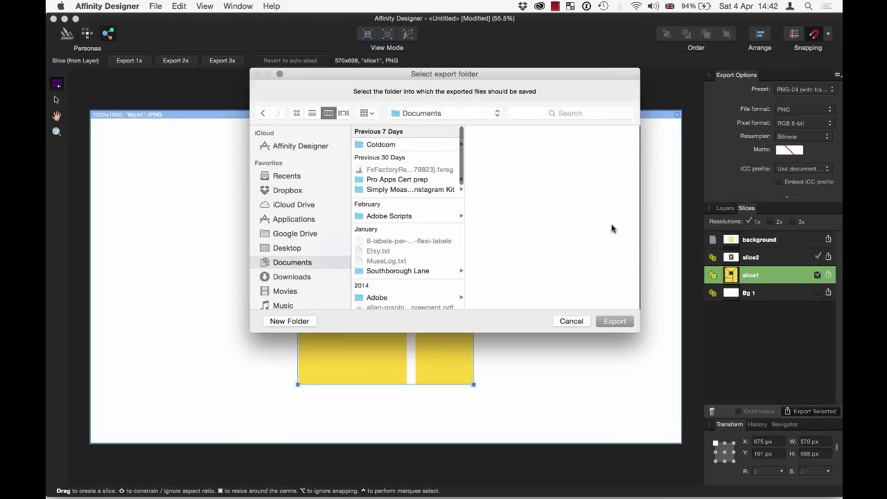
left_click(294, 246)
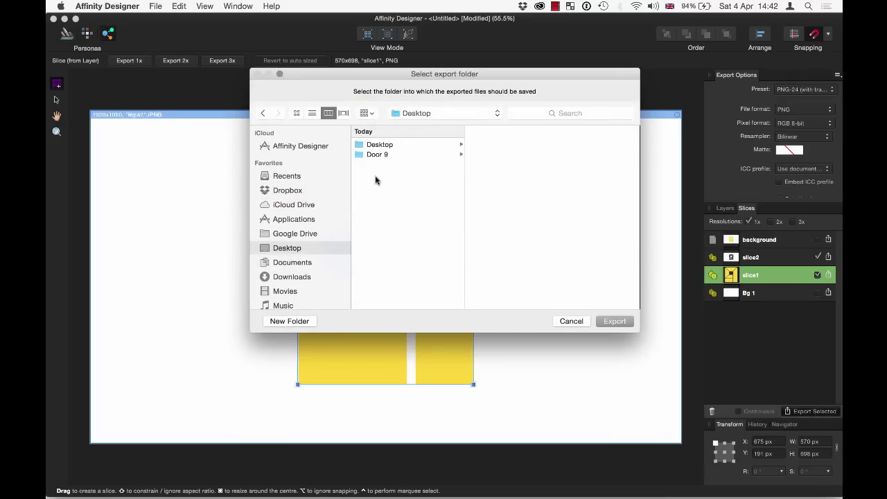
left_click(389, 155)
left_click(500, 143)
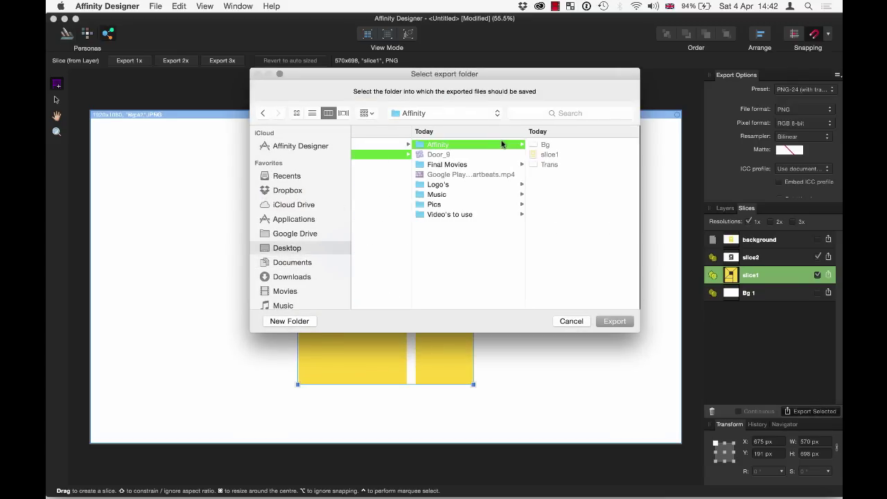
left_click(615, 321)
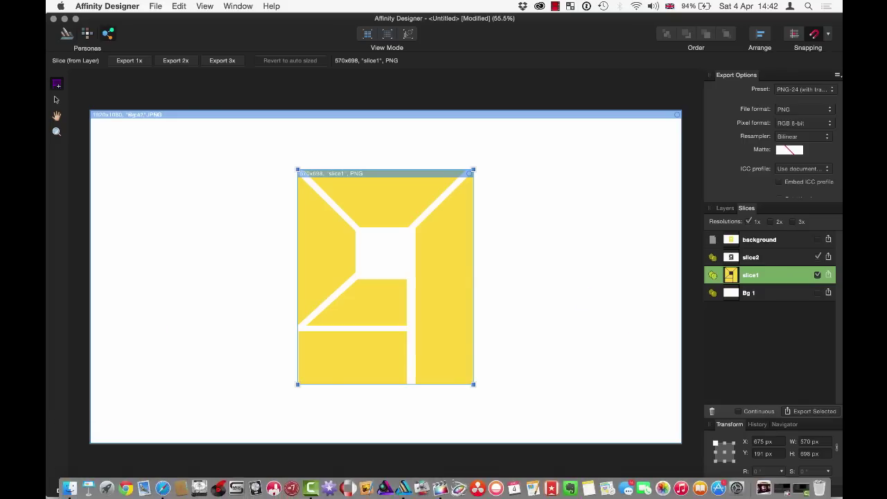
Switch to Finder and open the Affinity folder inside Door 9 on the Desktop.
left_click(70, 479)
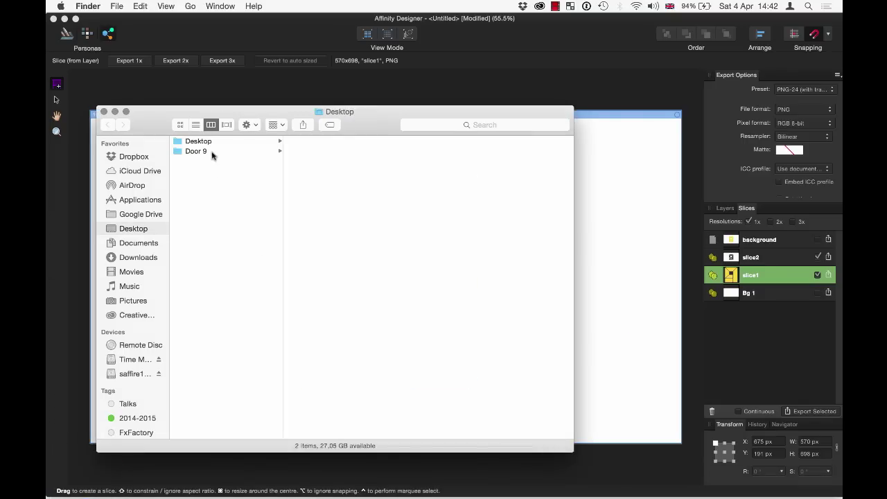
left_click_drag(173, 130, 184, 95)
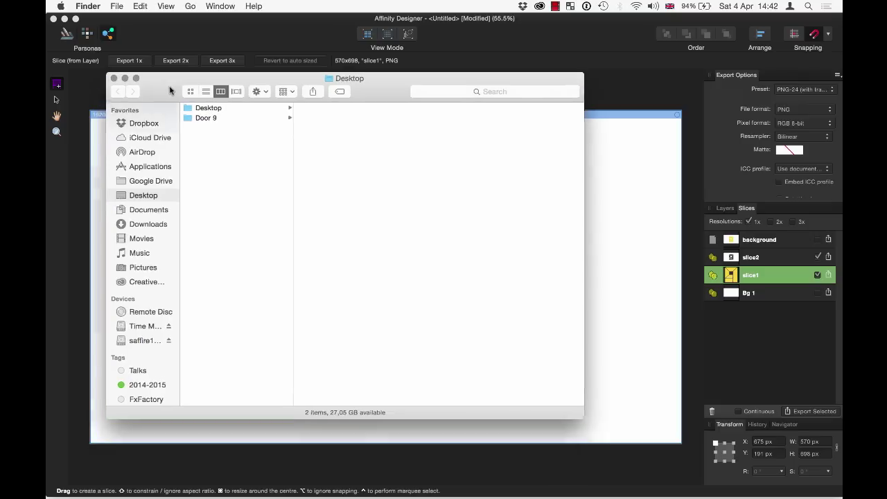
left_click(221, 119)
left_click(345, 108)
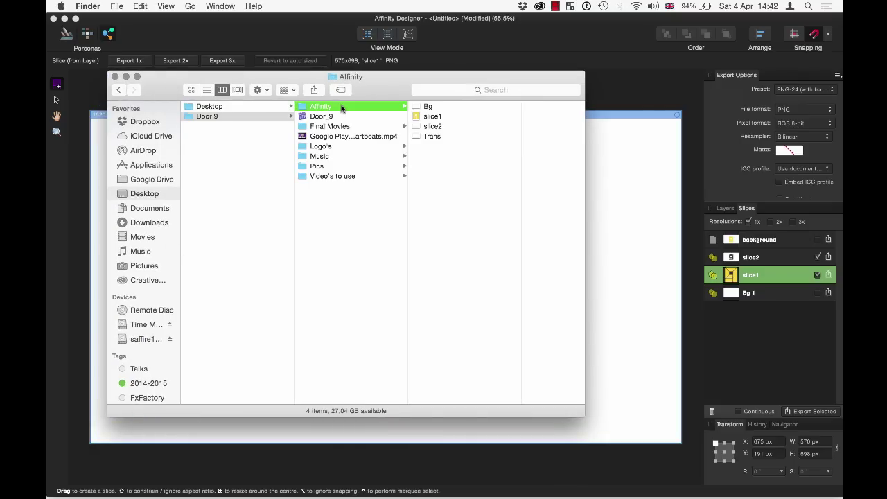
Preview the Trans, slice2, slice1 and Bg files in the Affinity folder.
left_click(437, 136)
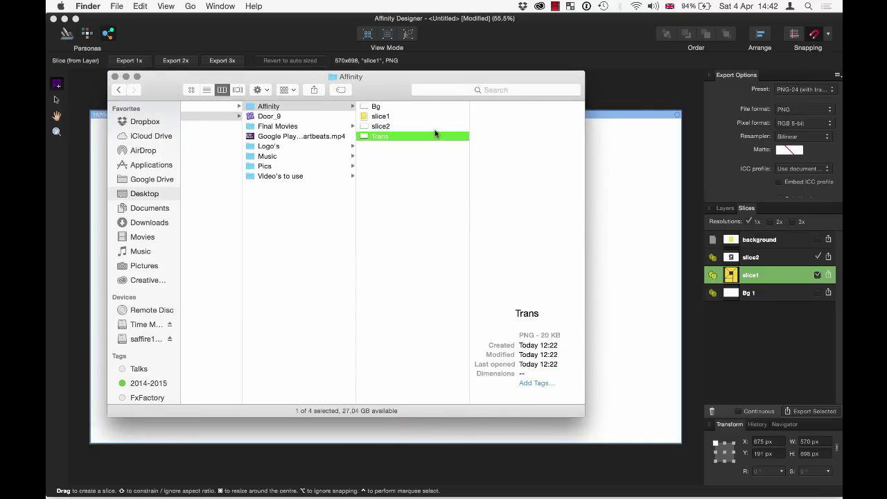
left_click(386, 126)
left_click(377, 117)
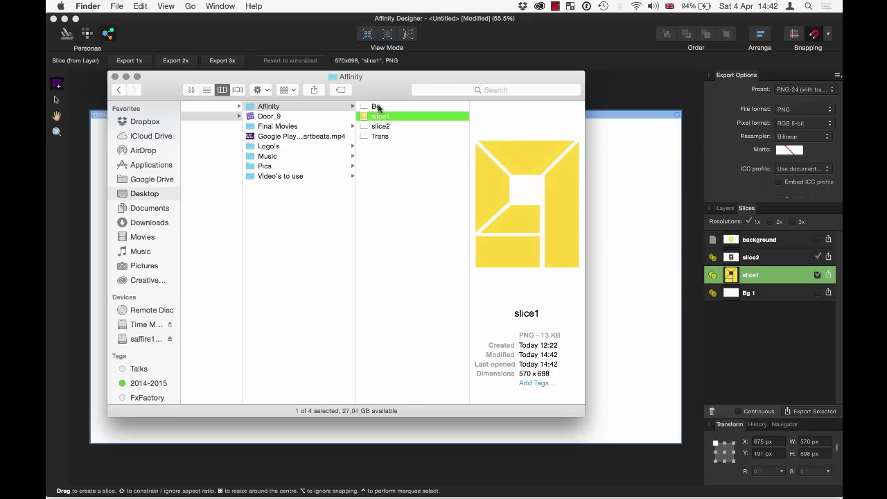
left_click(379, 107)
left_click(383, 118)
left_click(383, 128)
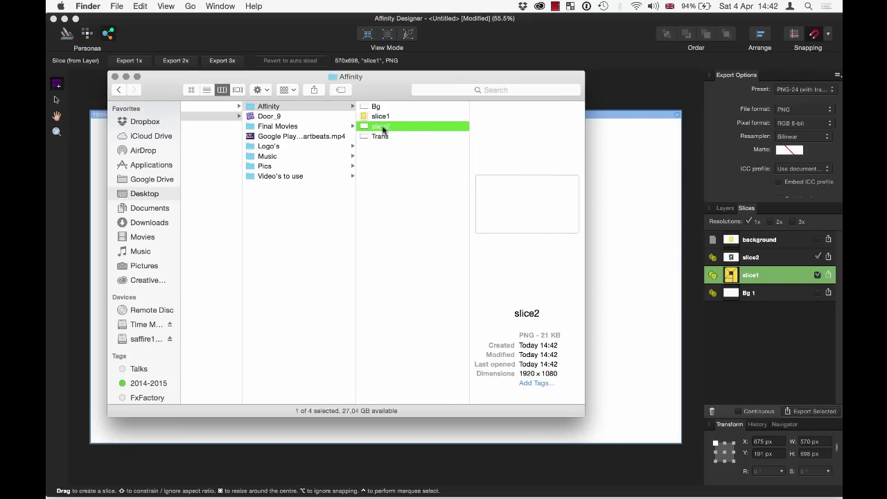
Delete the Trans file from the Affinity folder.
left_click(380, 138)
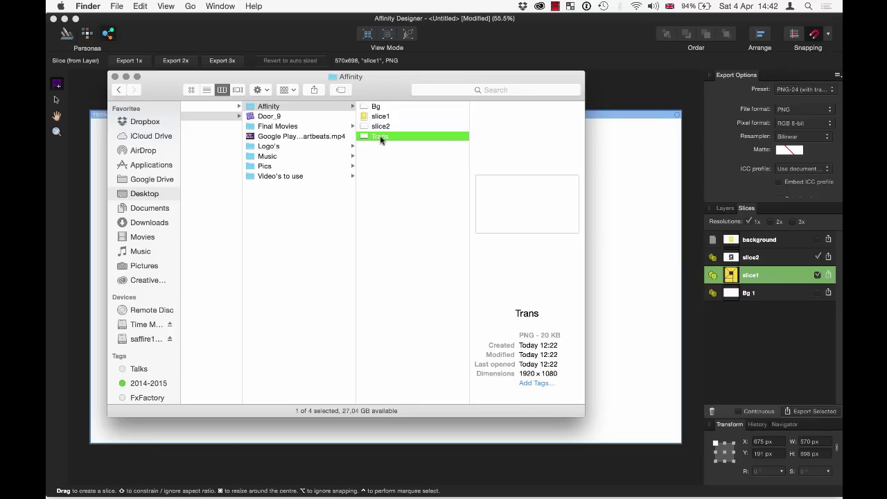
key("super+BackSpace")
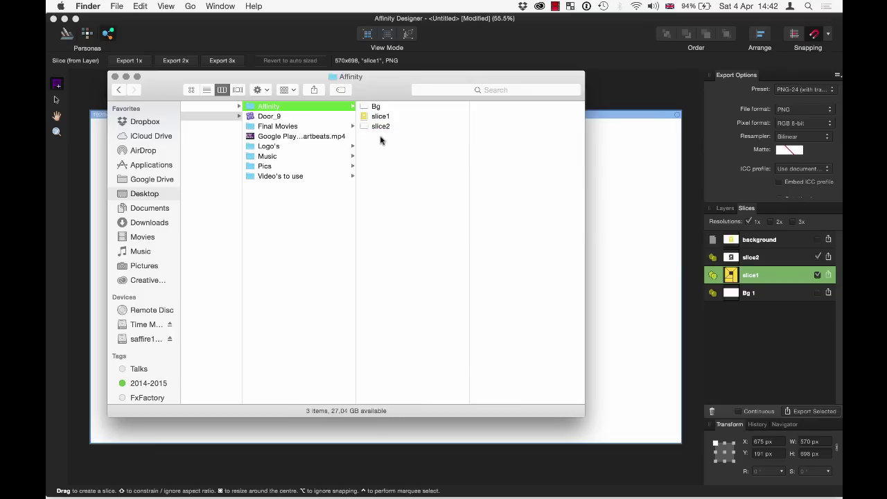
Check the previews of the remaining Bg, slice1 and slice2 files, and close the Finder window.
left_click(381, 126)
left_click(381, 117)
key("Up")
key("Down")
key("Down")
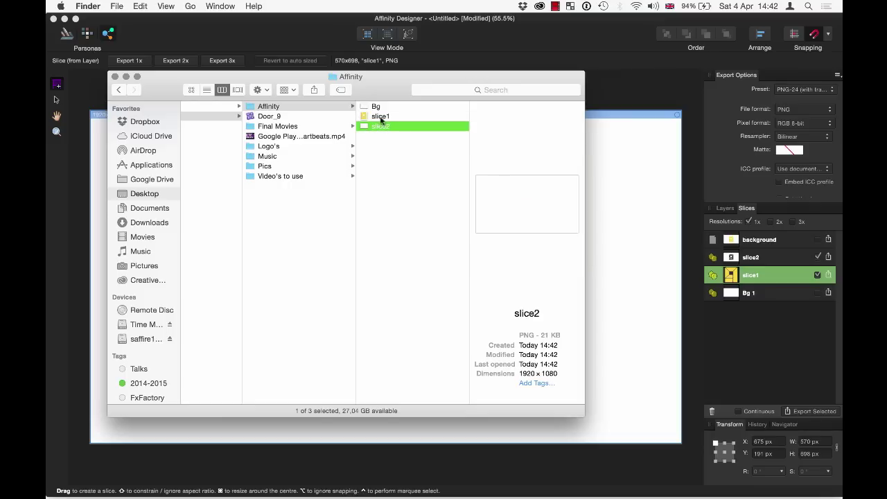
key("Up")
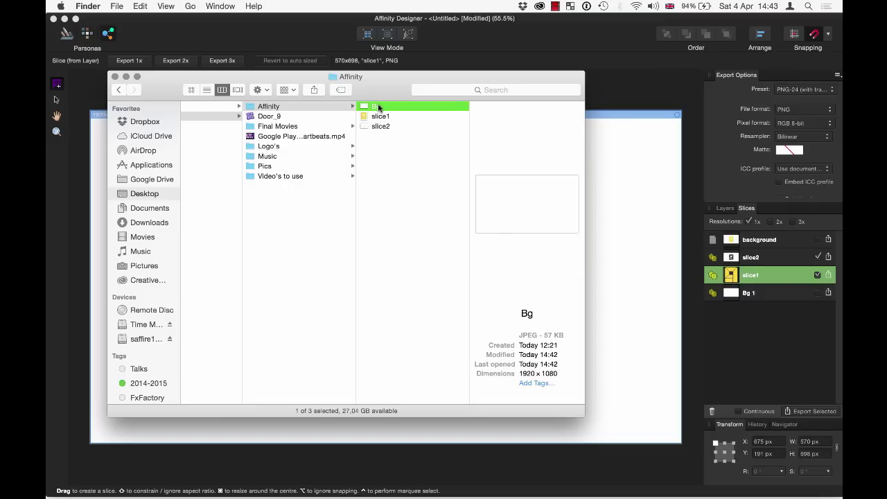
left_click(117, 77)
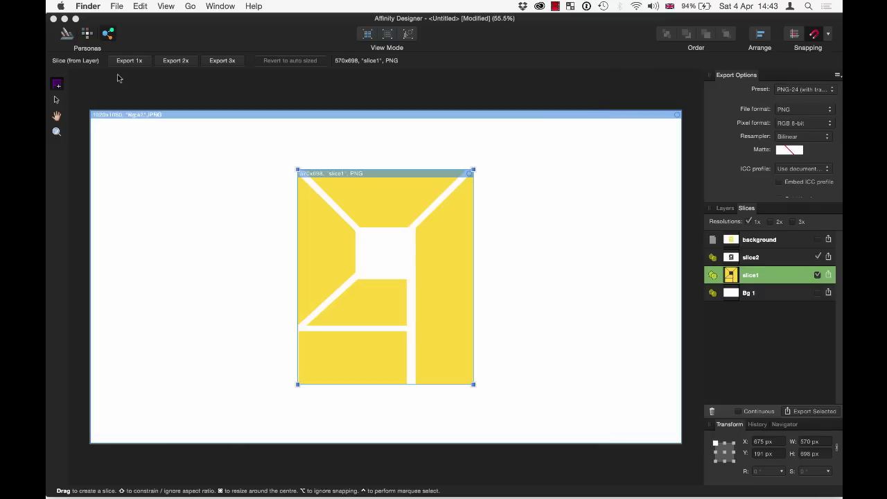
Switch to Motion and create a blank Motion project in Broadcast HD 1080 at 25 fps with a duration of 00:00:06:00.
mouse_move(478, 478)
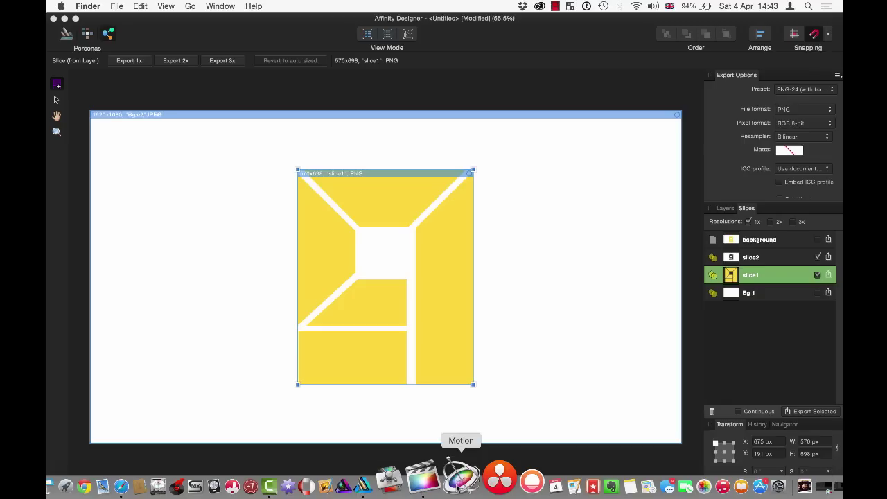
left_click(457, 487)
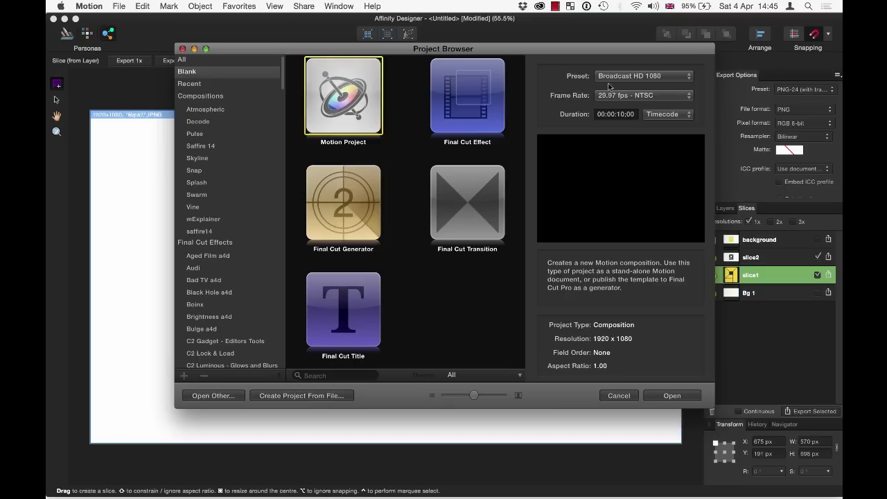
left_click(663, 98)
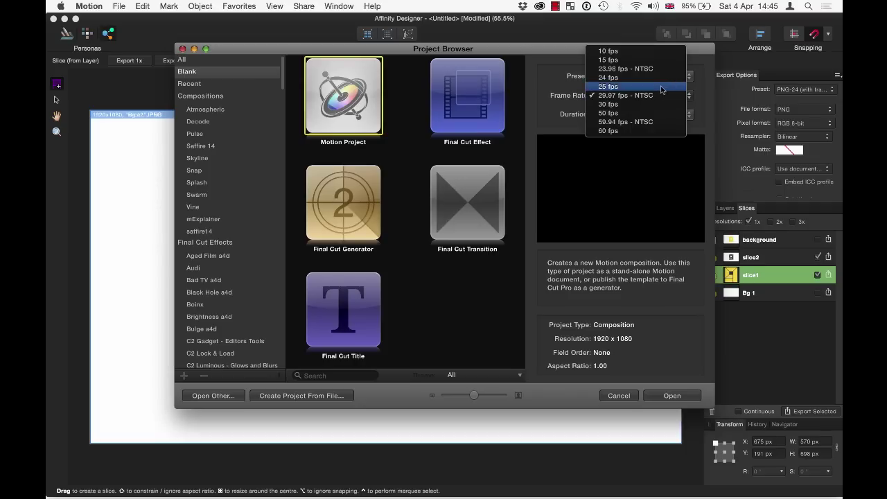
left_click(652, 101)
left_click(616, 114)
key("BackSpace")
type("6:00")
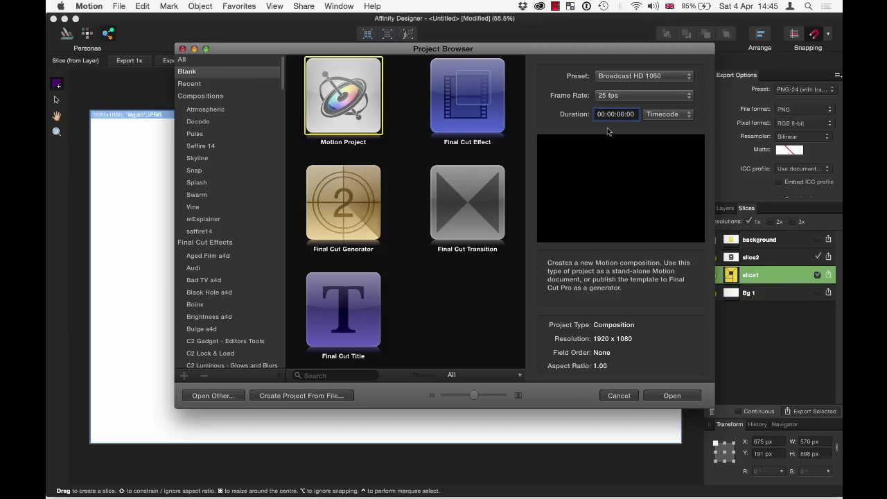
left_click(678, 394)
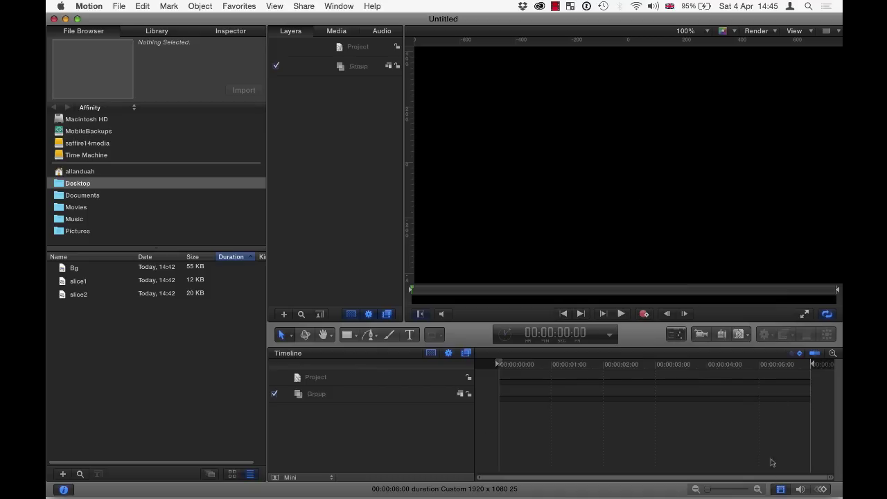
Hide the timeline and the file browser pane, and show both again.
left_click(782, 489)
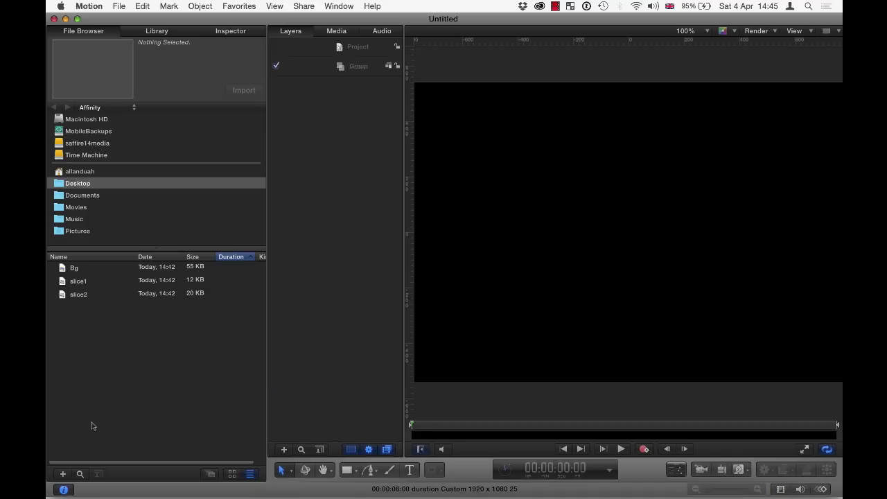
left_click(66, 491)
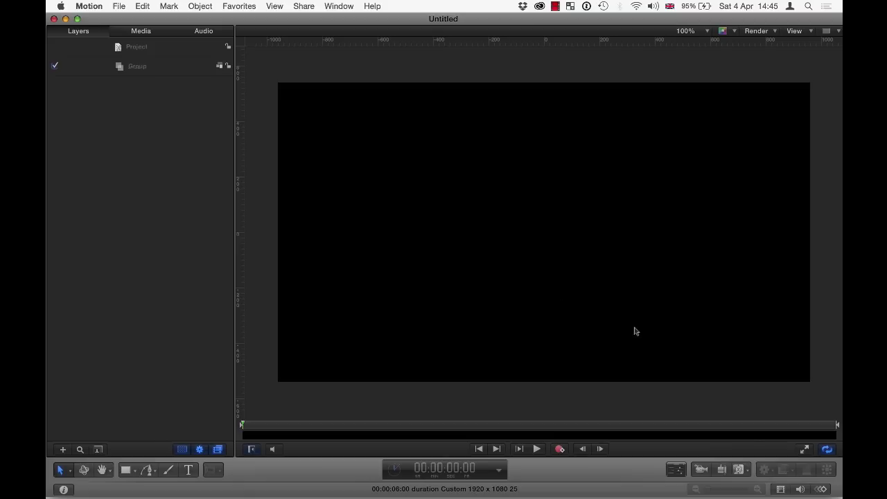
left_click(781, 490)
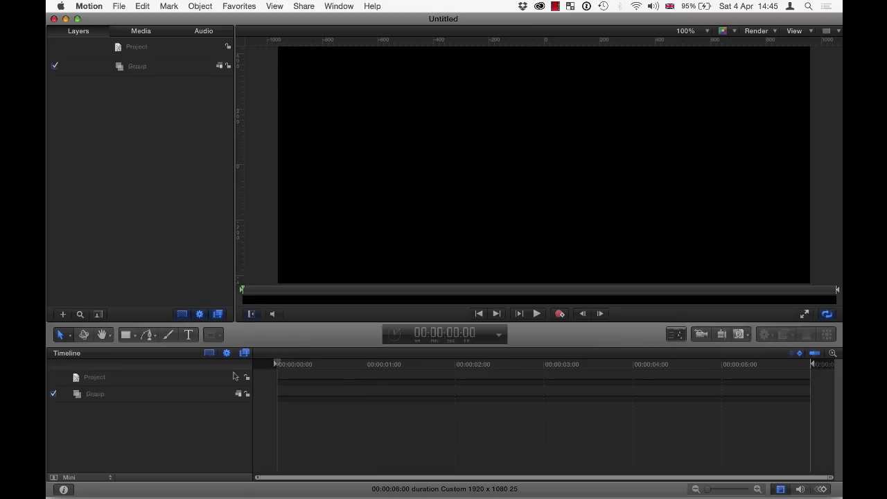
left_click(63, 489)
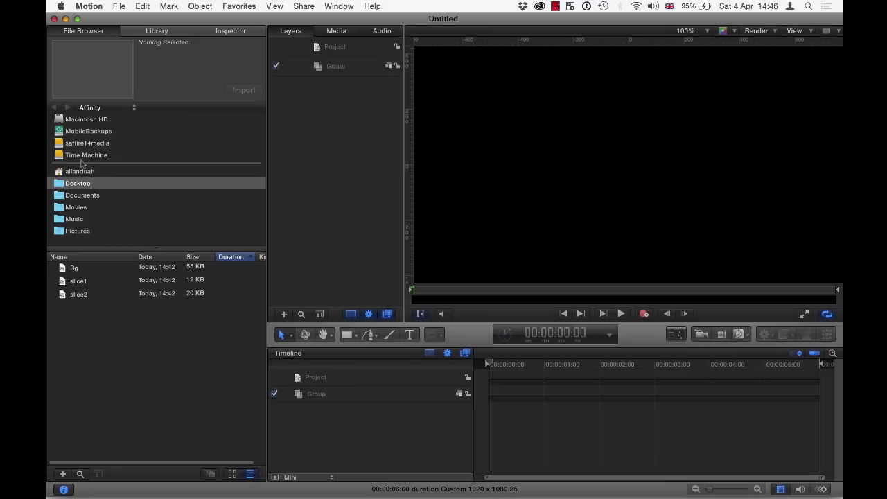
Preview the exported slice2 and slice1 images in the file browser.
left_click(84, 184)
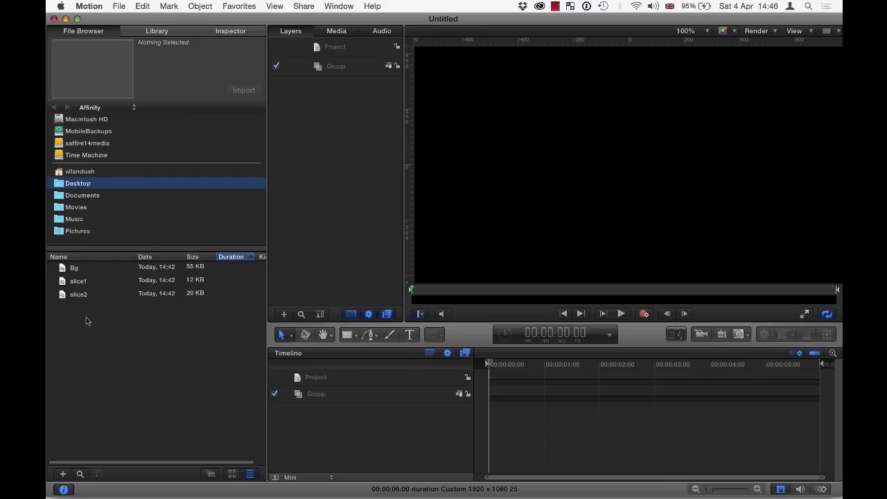
left_click(79, 294)
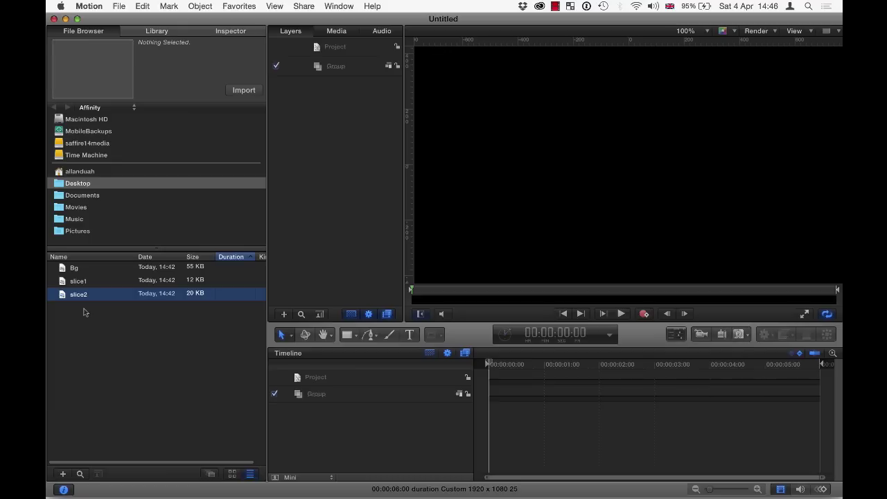
left_click(83, 282)
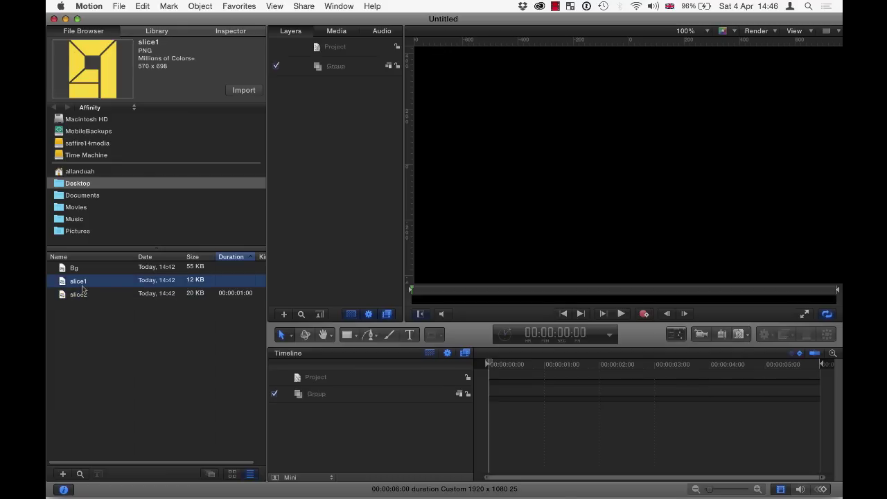
Import the Bg and slice1 images together into the project's group, and clear the layer selection.
left_click(80, 270)
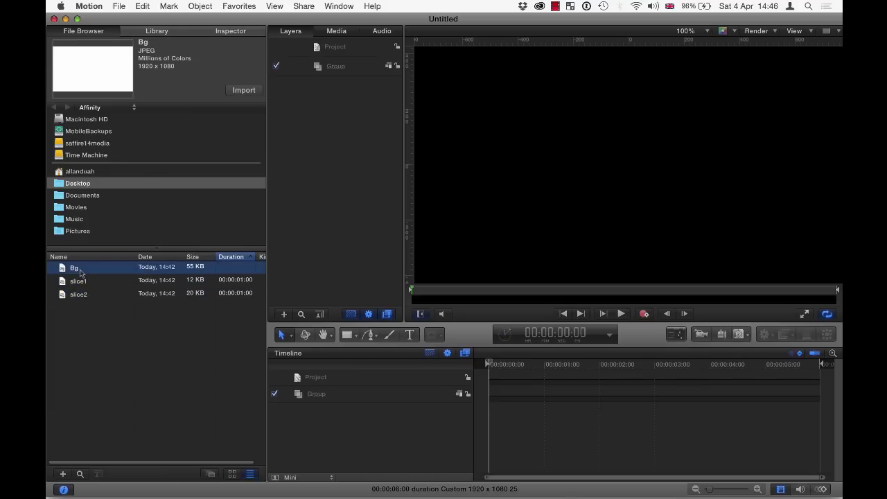
left_click(81, 281, "shift")
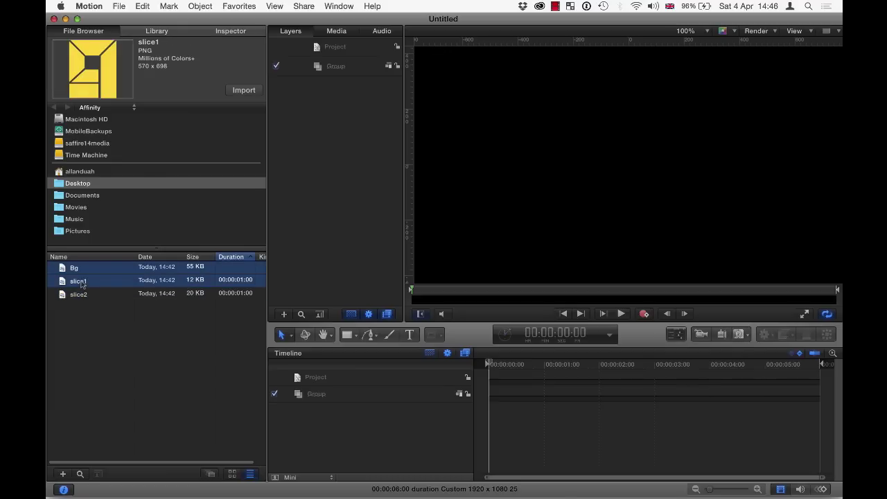
left_click(243, 91)
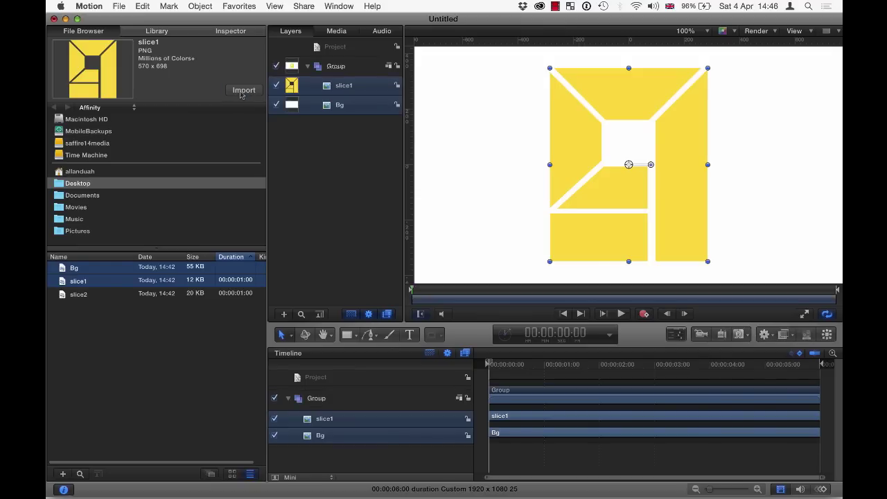
key("super+minus")
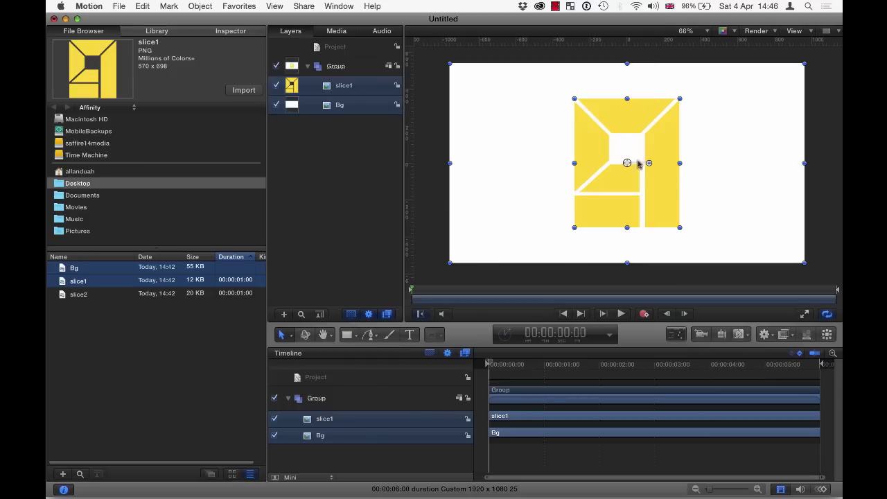
left_click(335, 174)
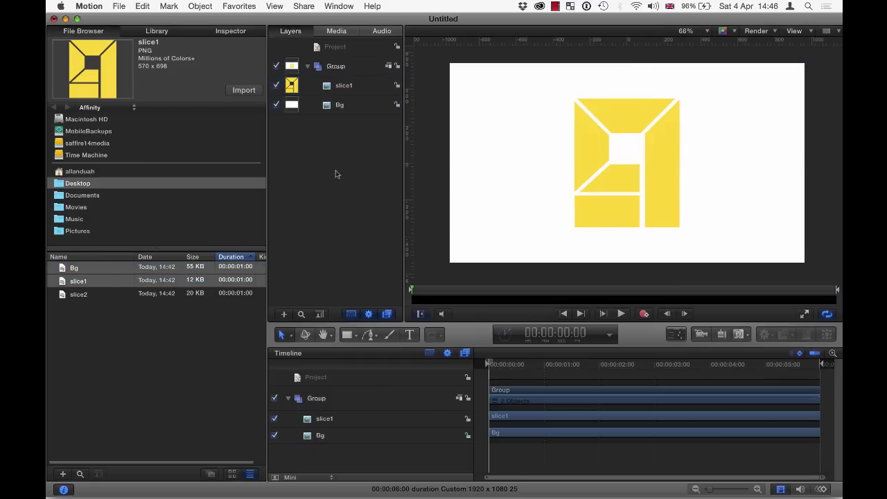
Select the slice1 layer, play the project briefly, and return the playhead to the start.
left_click(344, 86)
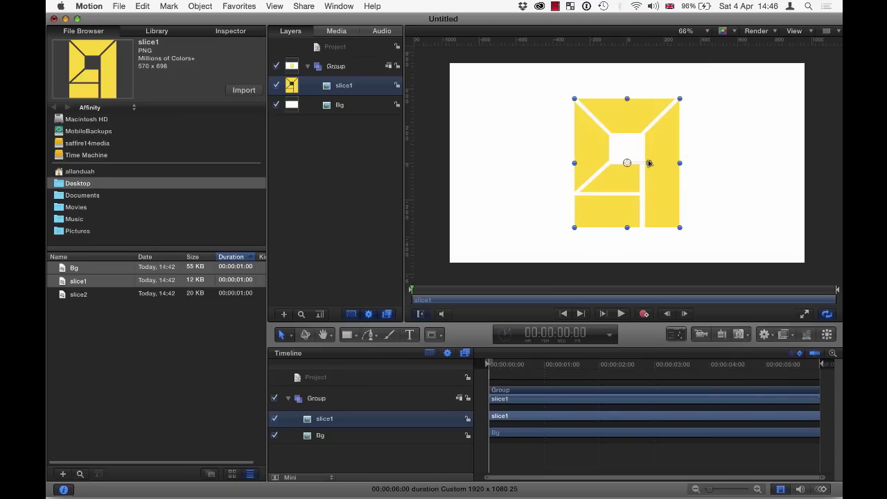
left_click(620, 313)
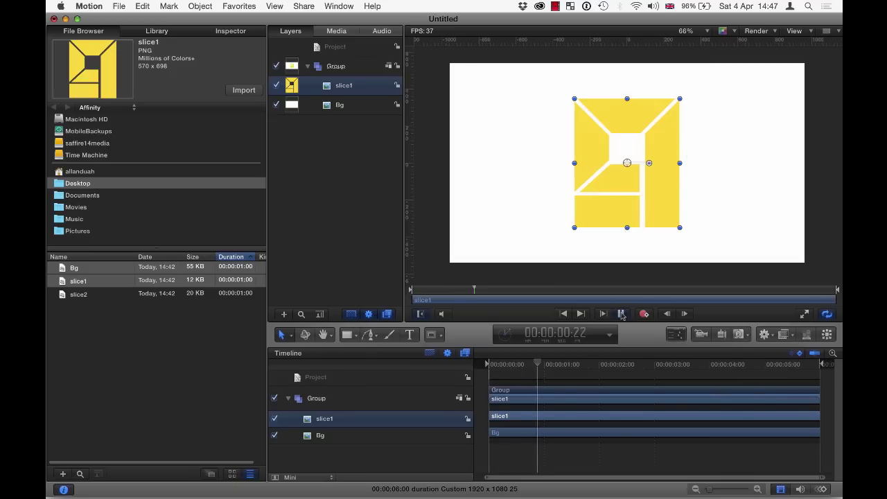
left_click(621, 314)
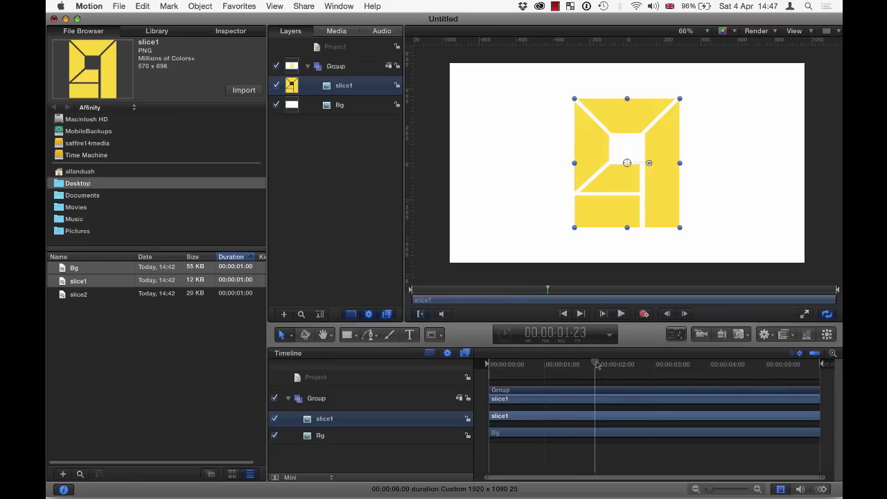
left_click_drag(594, 363, 465, 375)
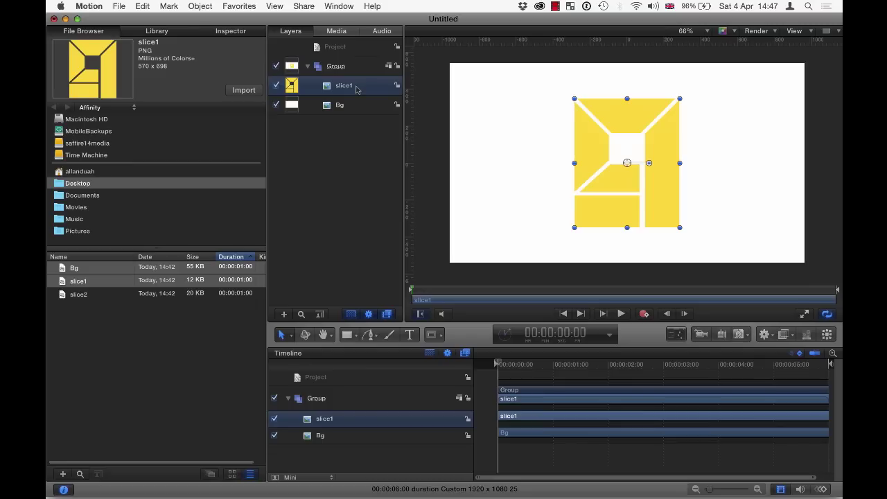
Show slice1's transform properties with the rotation expanded into separate X, Y and Z values.
left_click(239, 35)
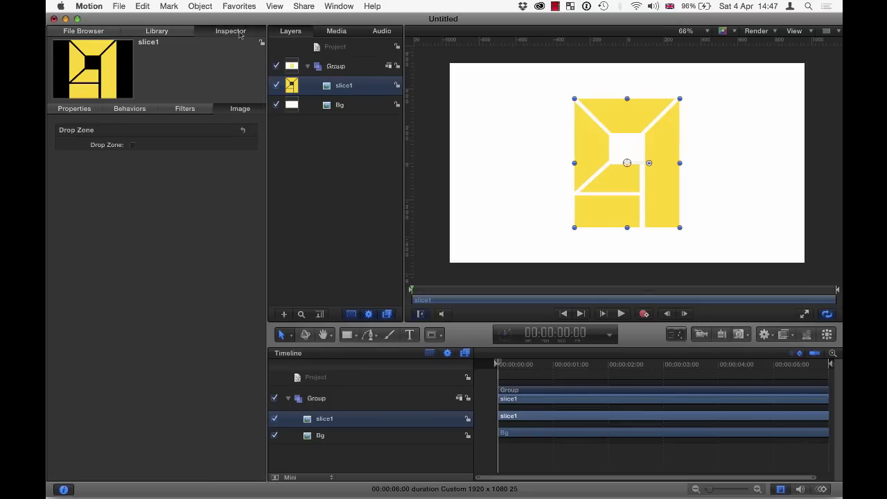
left_click(84, 111)
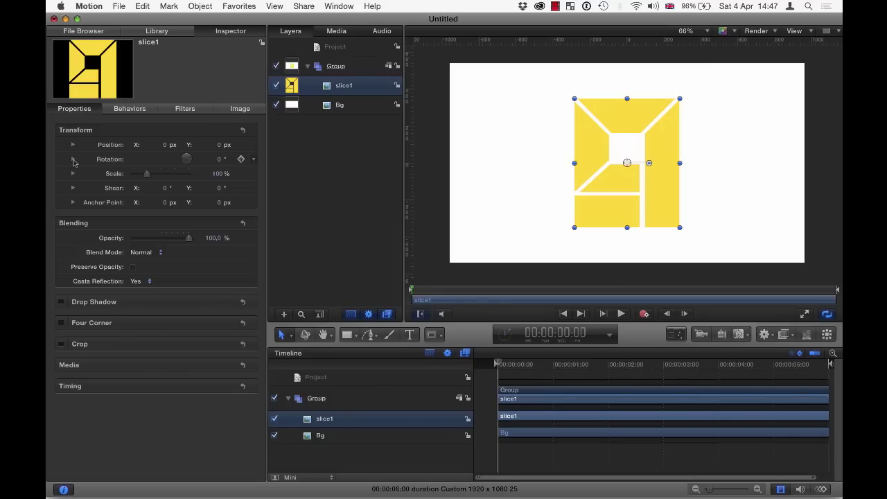
left_click(74, 160)
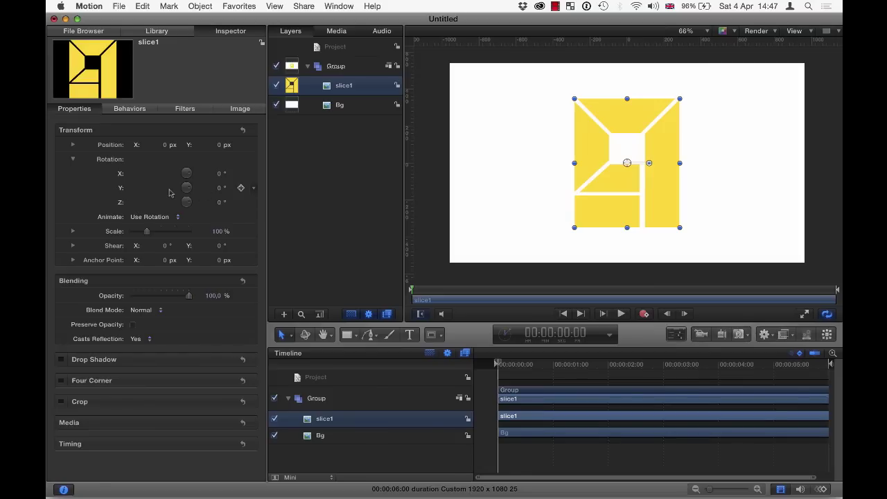
Try a Y rotation of about -47° on slice1 around its centre, and undo it.
left_click_drag(219, 192, 198, 191)
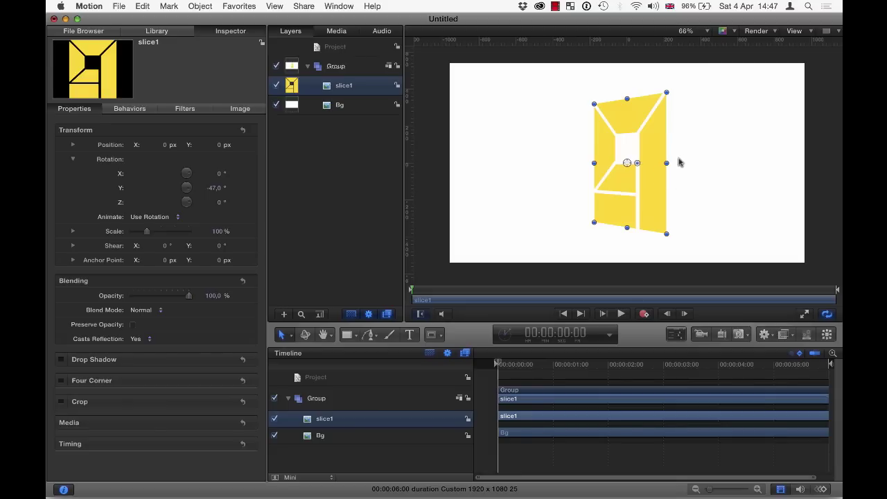
key("super+z")
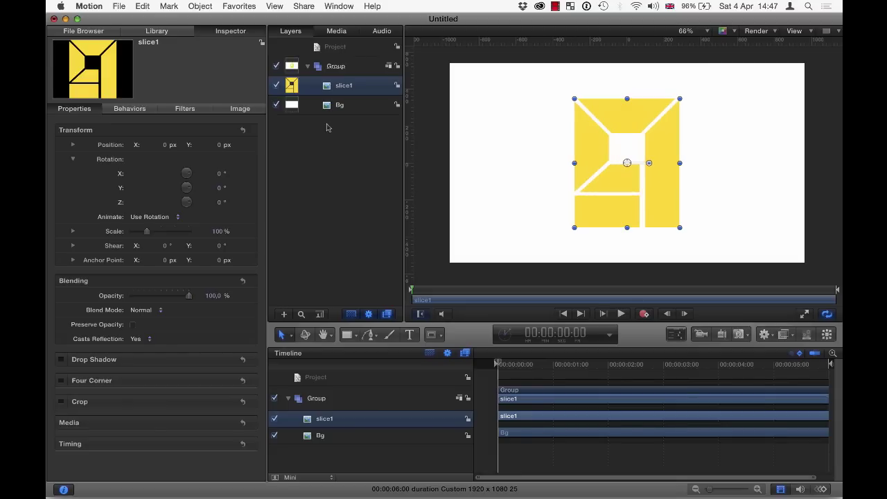
left_click(289, 335)
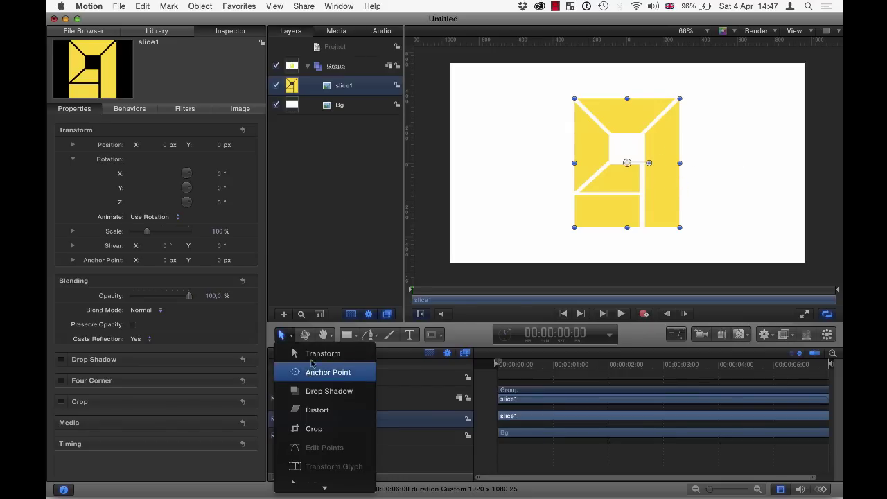
left_click(311, 361)
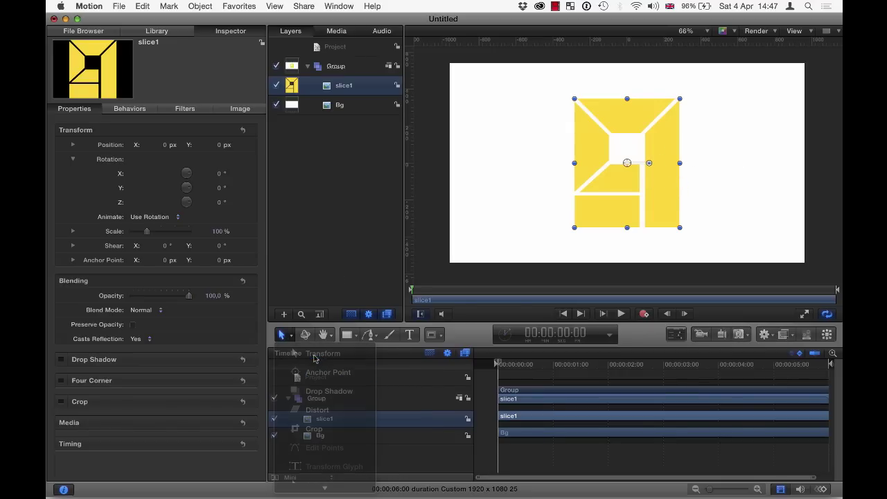
Move slice1's anchor point to the middle of the shape's right edge, at about X 279.4 px, Y 3.9 px.
right_click(660, 153)
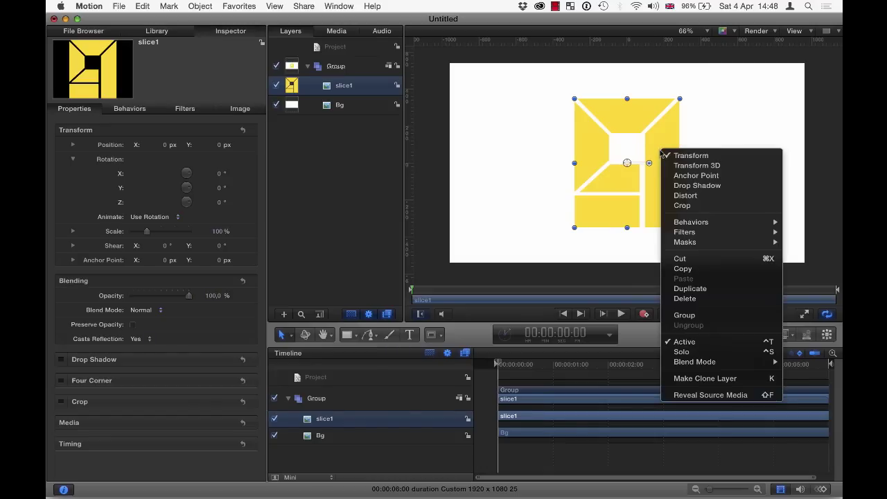
left_click(698, 177)
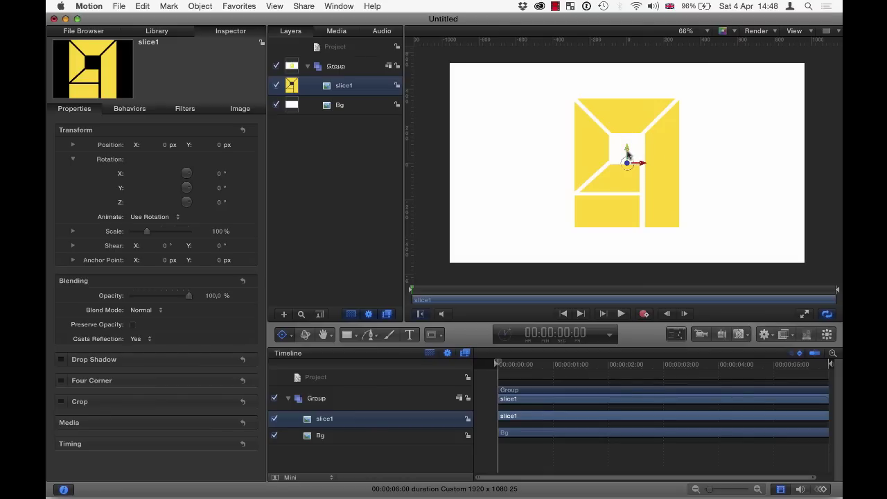
left_click_drag(626, 152, 644, 163)
key("super+z")
left_click_drag(642, 164, 694, 161)
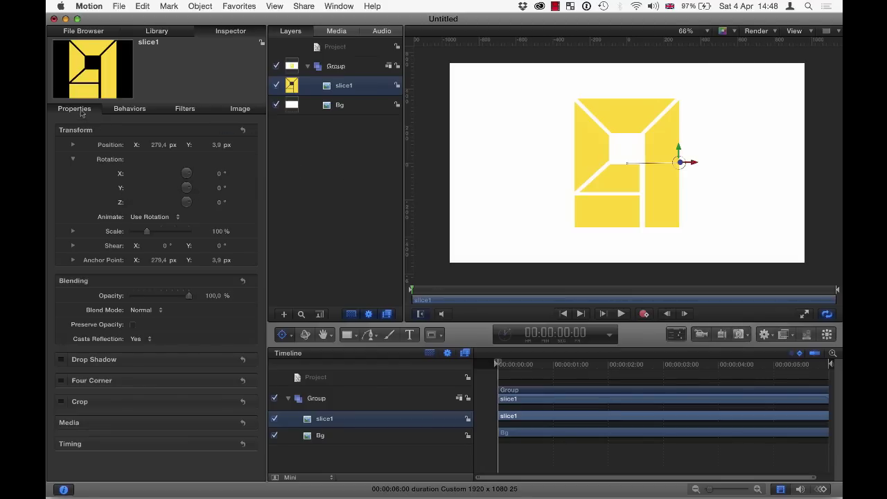
Test a Y rotation of about 37° around the right-edge anchor point, undo it, and clear the layer selection.
mouse_move(219, 190)
left_mouse_down()
mouse_move(256, 190)
mouse_move(218, 189)
left_mouse_up()
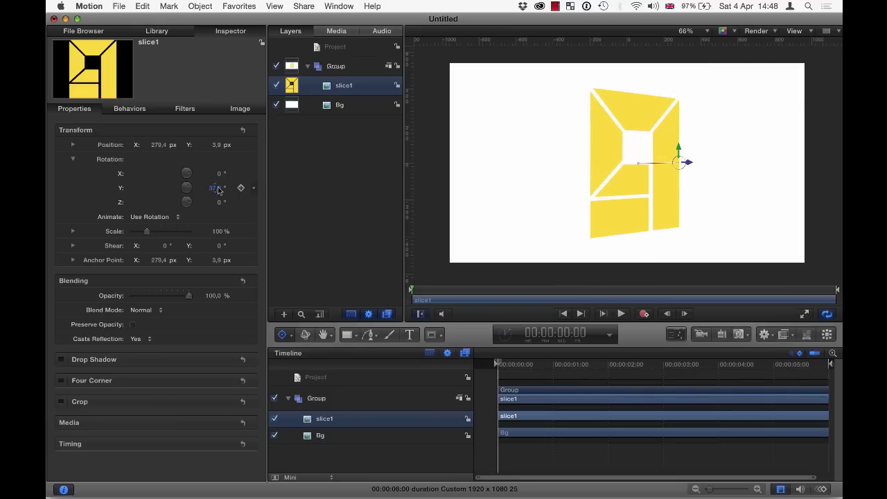
key("super+z")
left_click(346, 191)
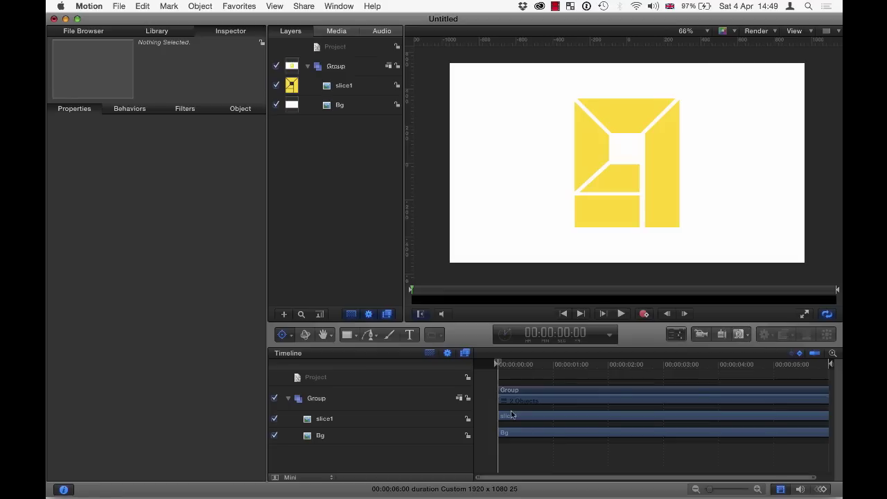
left_click_drag(498, 365, 477, 378)
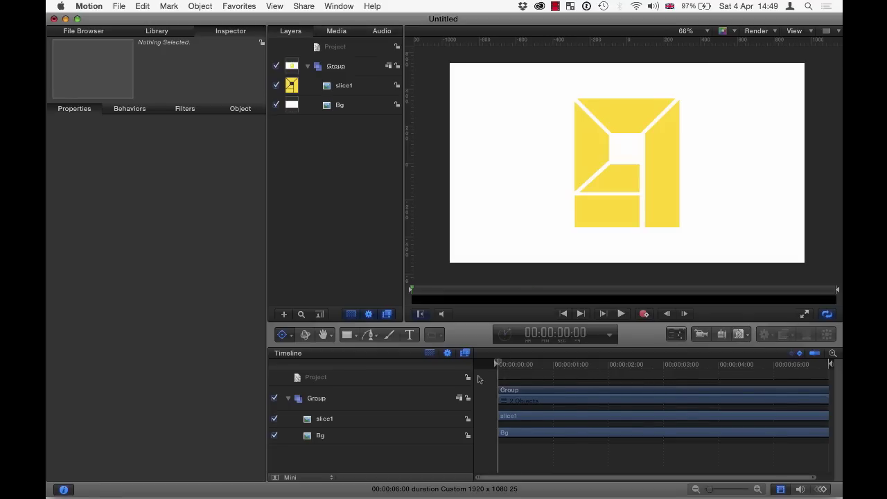
Set slice1's Y rotation to 83° and add a keyframe for it at 00:00:00:00.
left_click(357, 88)
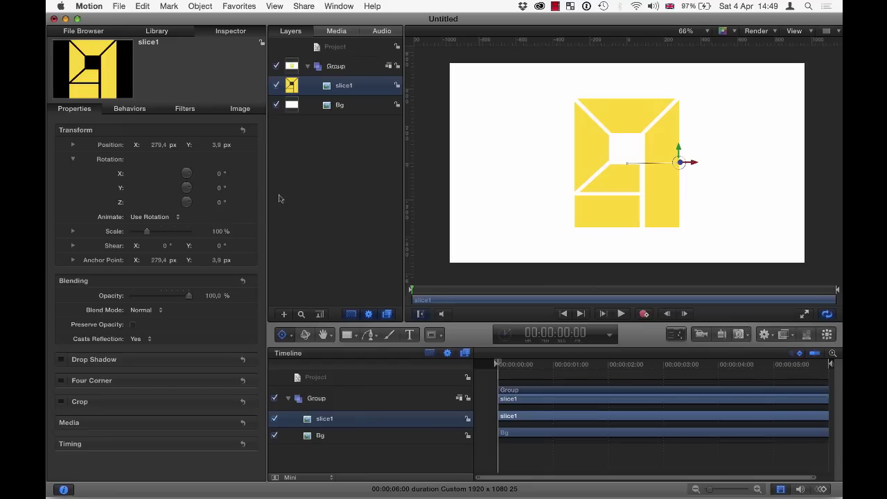
left_click(222, 191)
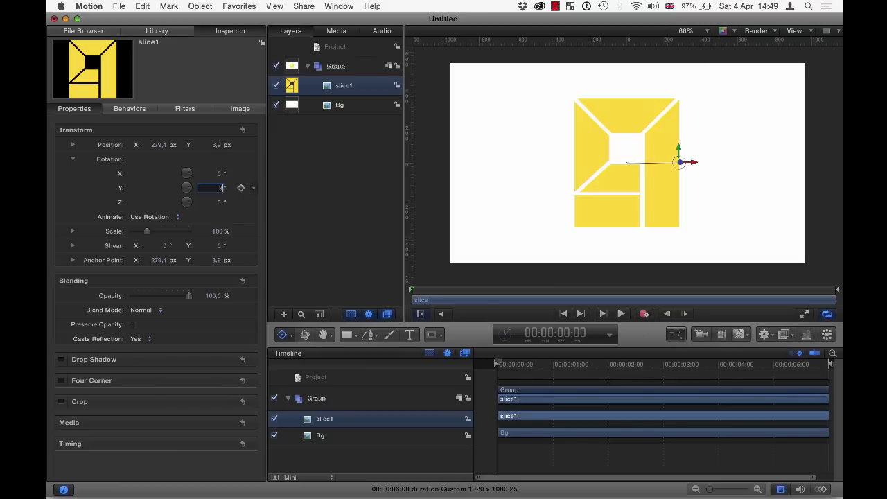
key("Return")
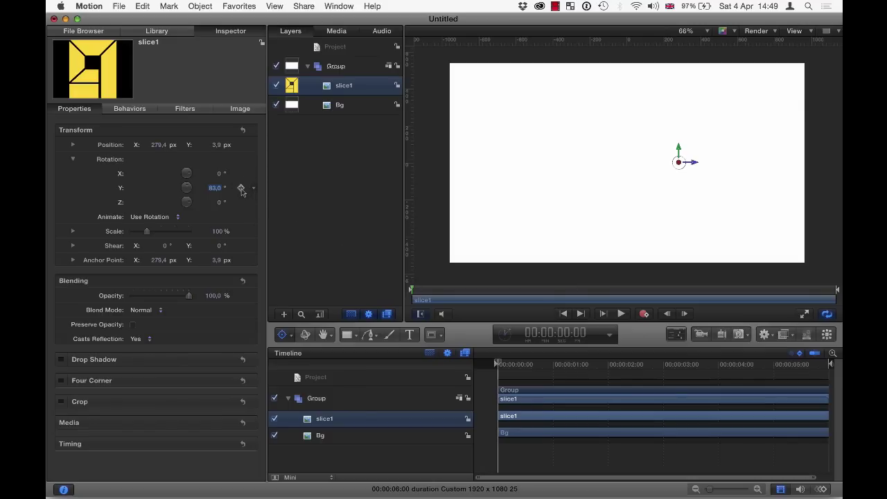
left_click(241, 188)
Keyframe slice1's Y rotation at 0° at 00:00:02:04.
left_click_drag(500, 365, 614, 363)
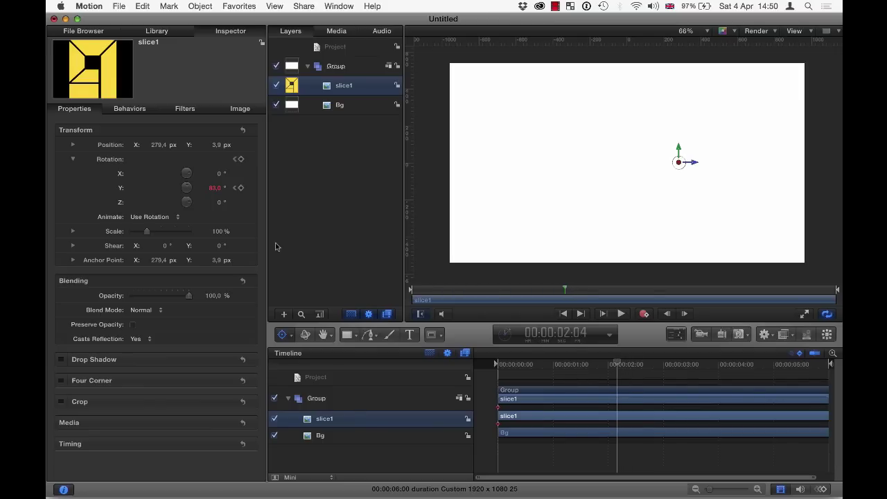
left_click(216, 190)
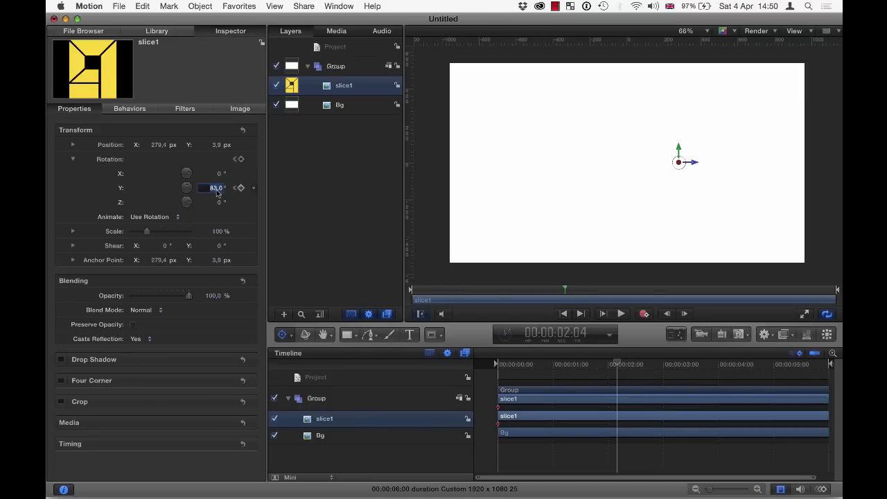
type("0")
key("Return")
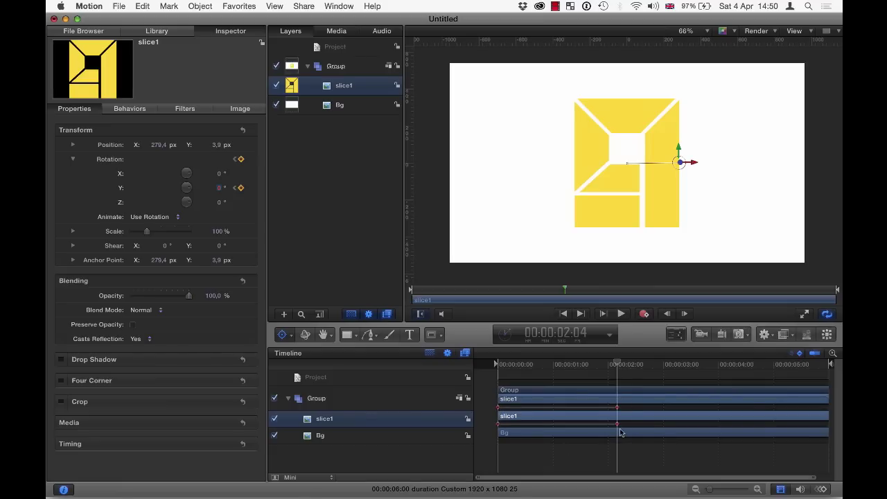
Play the door-opening animation from the start without a selection, and scrub from the first frame to 00:00:02:04.
left_click_drag(616, 364, 488, 369)
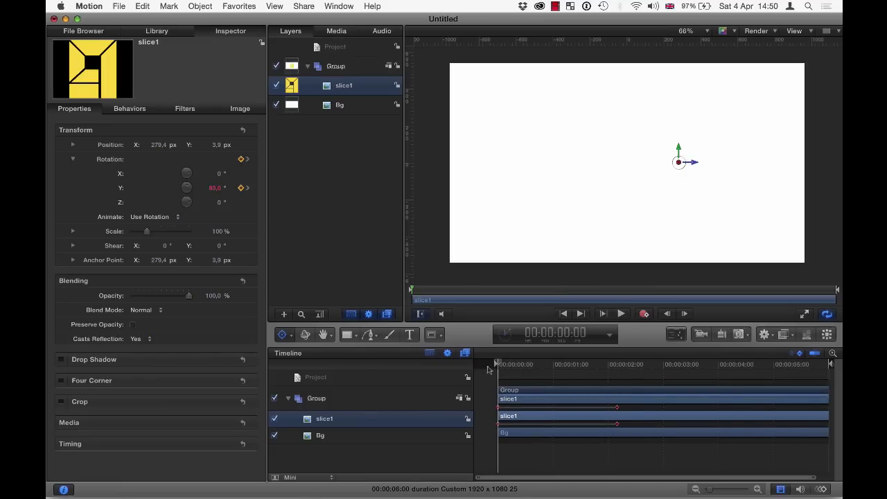
left_click(334, 242)
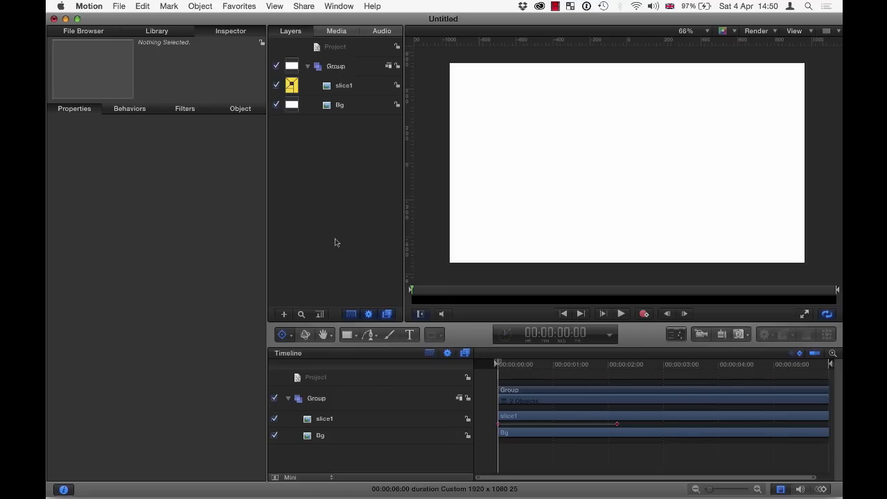
key("space")
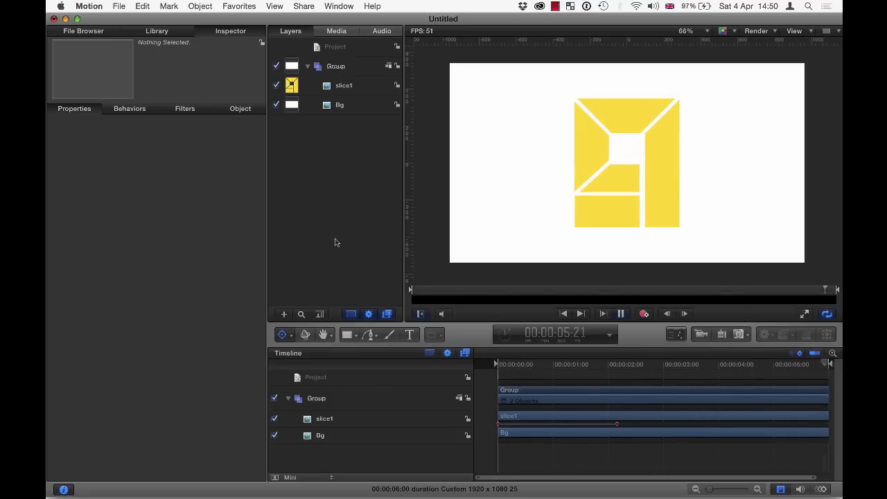
key("space")
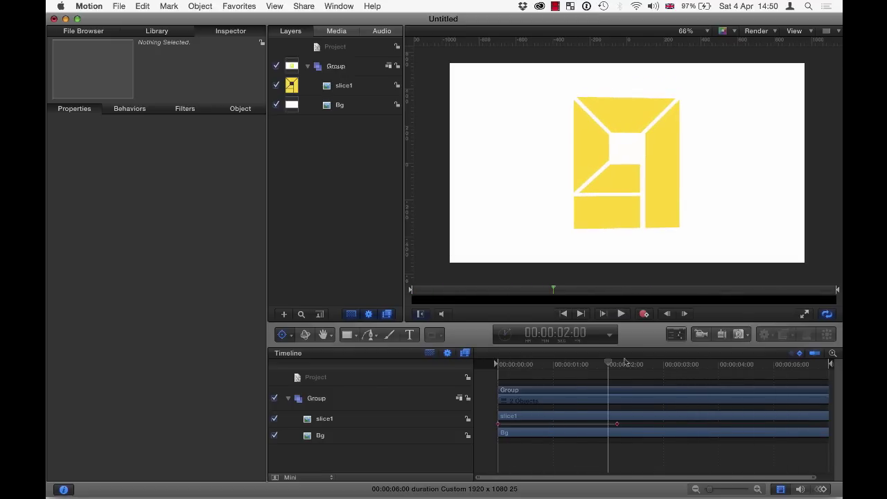
left_click_drag(608, 363, 464, 392)
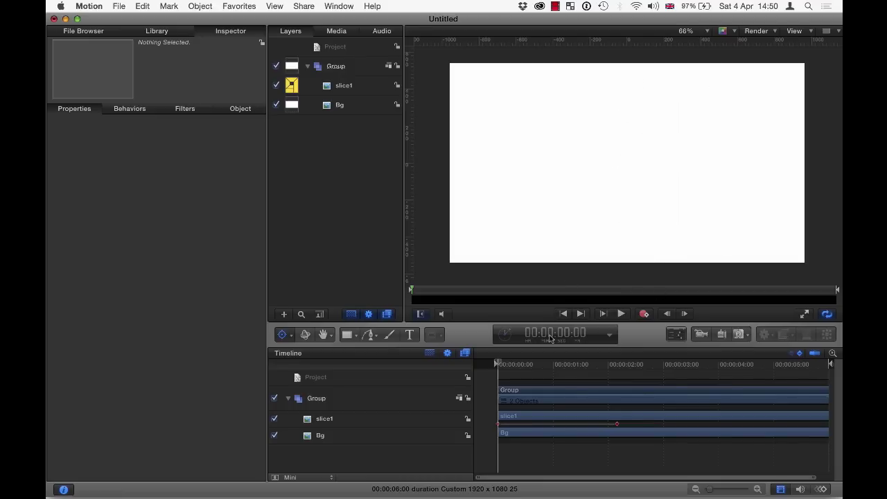
left_click_drag(501, 367, 617, 374)
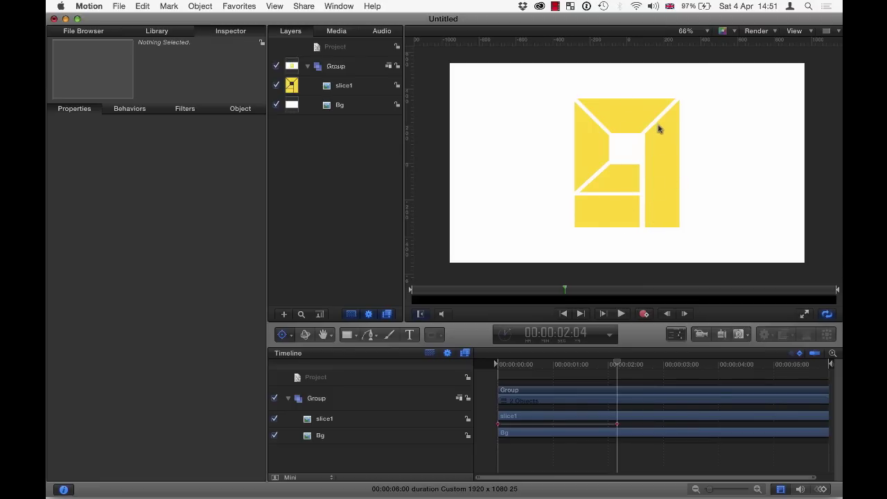
Export the entire project as an H.264 QuickTime movie named Door9 Intro, and close its preview to return to Motion.
left_click(303, 5)
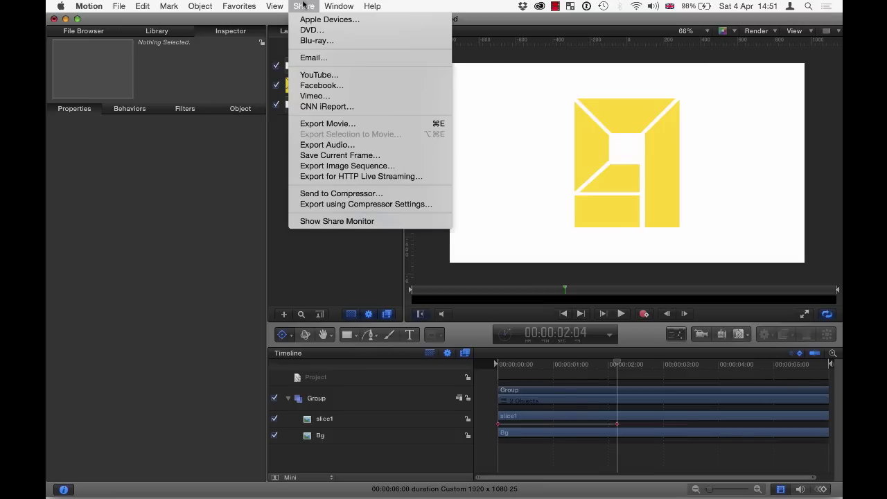
left_click(350, 124)
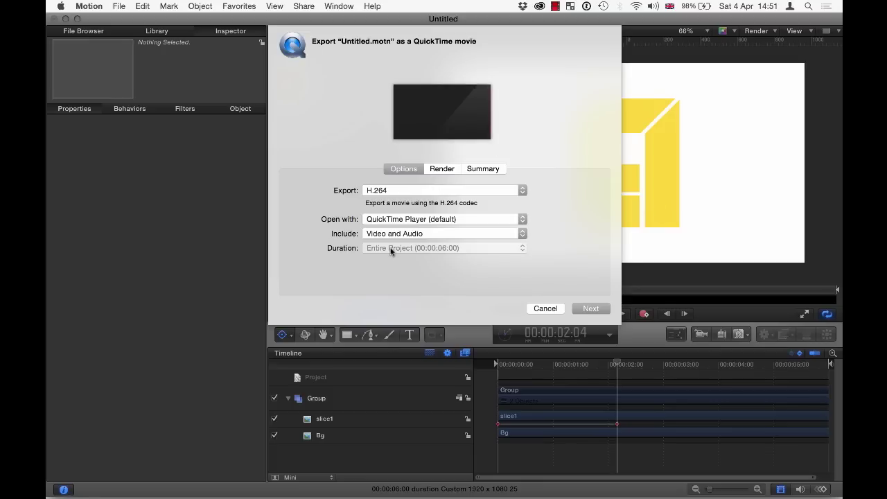
left_click(590, 309)
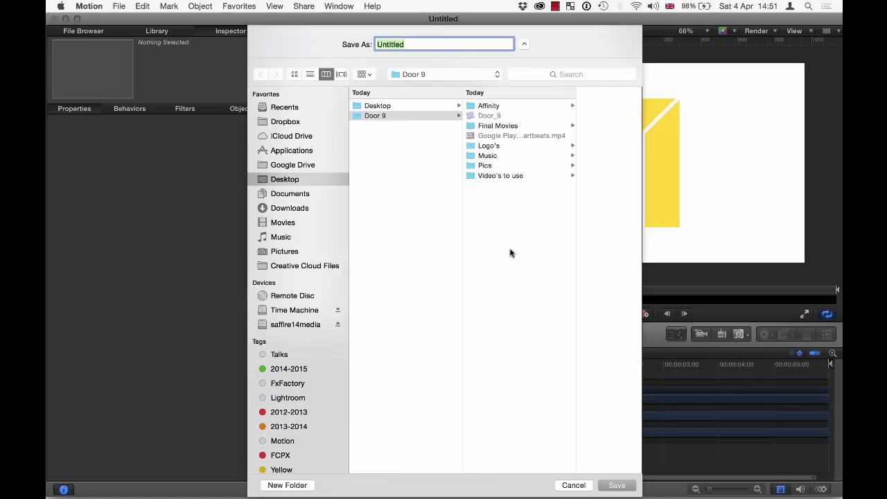
left_click_drag(421, 43, 347, 41)
type("Do")
left_click(617, 485)
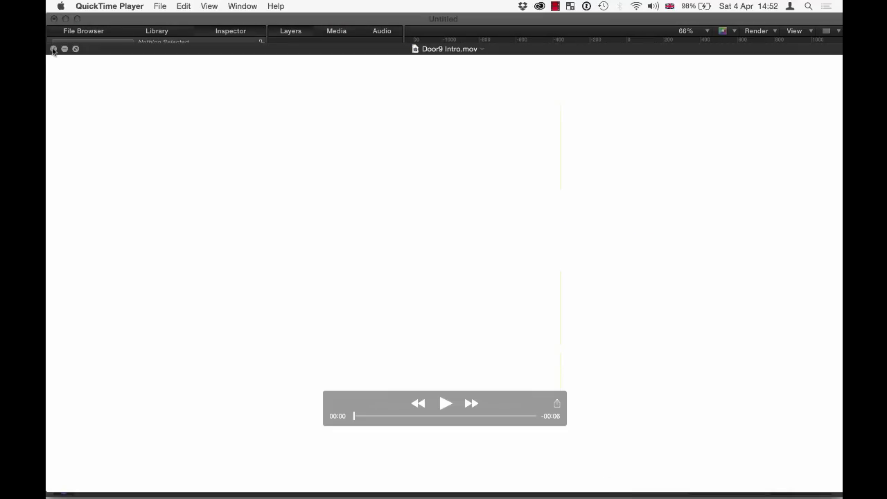
left_click(54, 49)
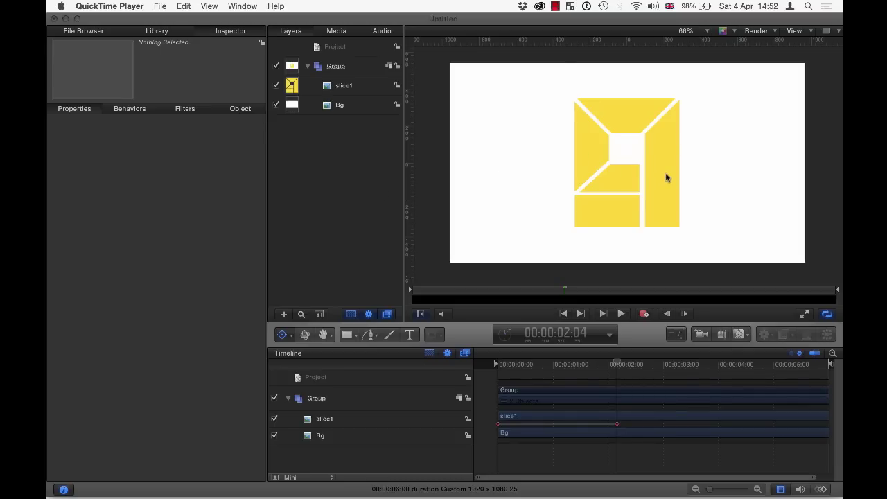
left_click(615, 365)
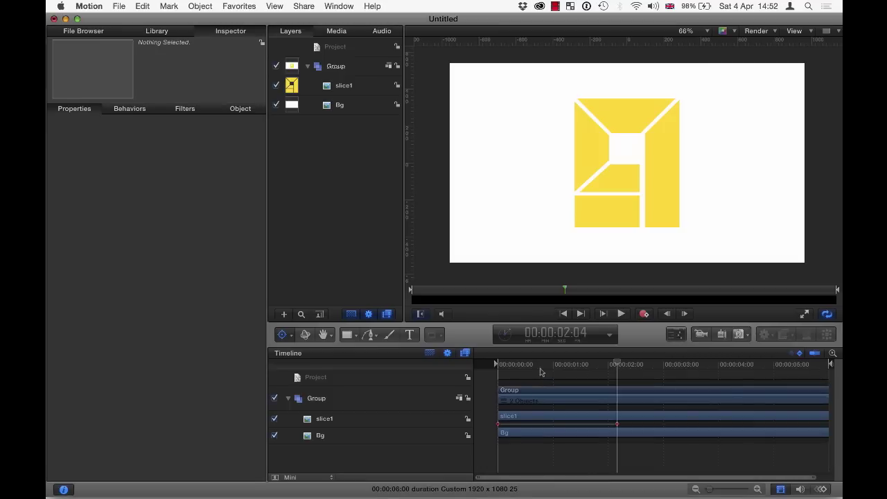
Scrub the door animation back to 00:00:01:01, and switch to Final Cut Pro.
left_click_drag(618, 365, 554, 370)
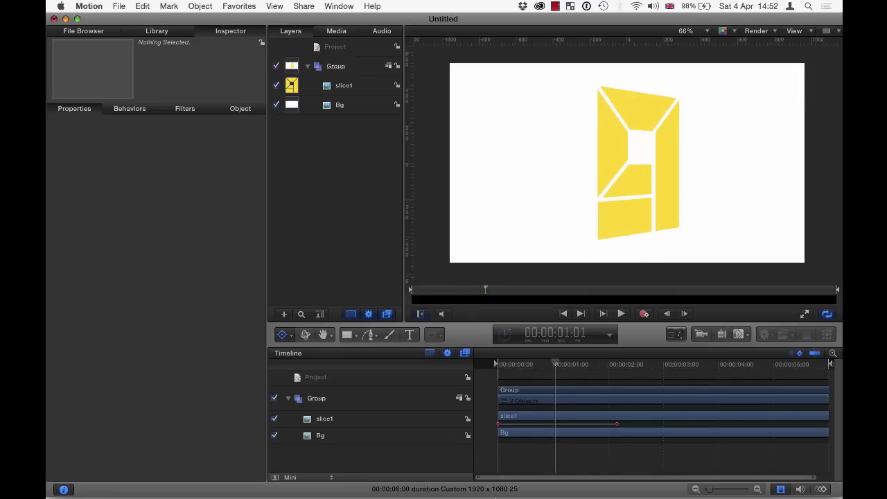
mouse_move(495, 497)
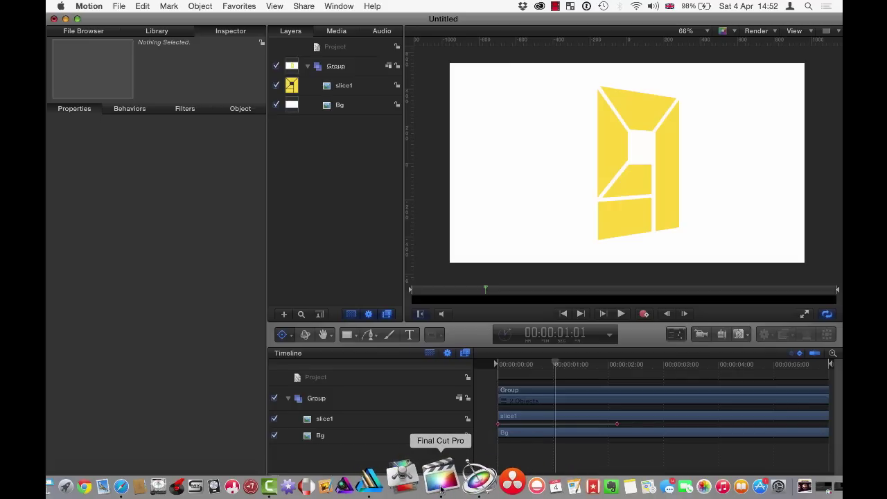
left_click(440, 488)
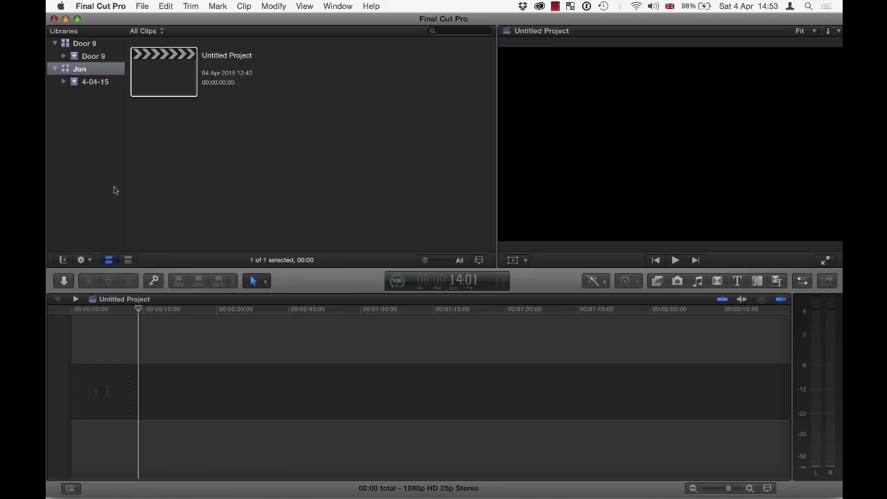
Create a new library named Door_9_pt1 in the Door 9 folder.
left_click(142, 6)
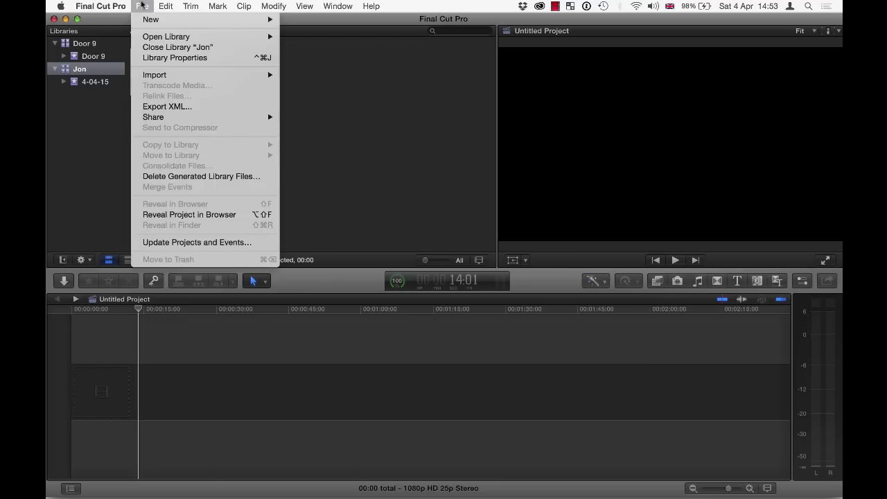
mouse_move(158, 23)
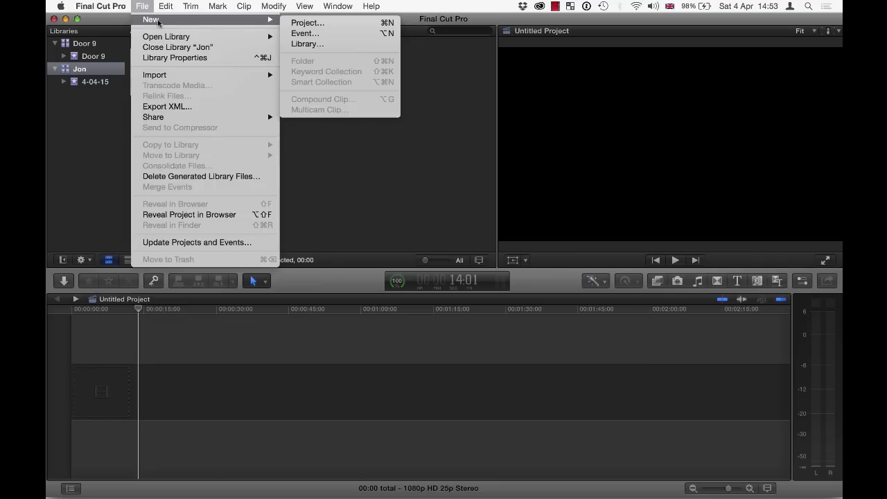
left_click(317, 44)
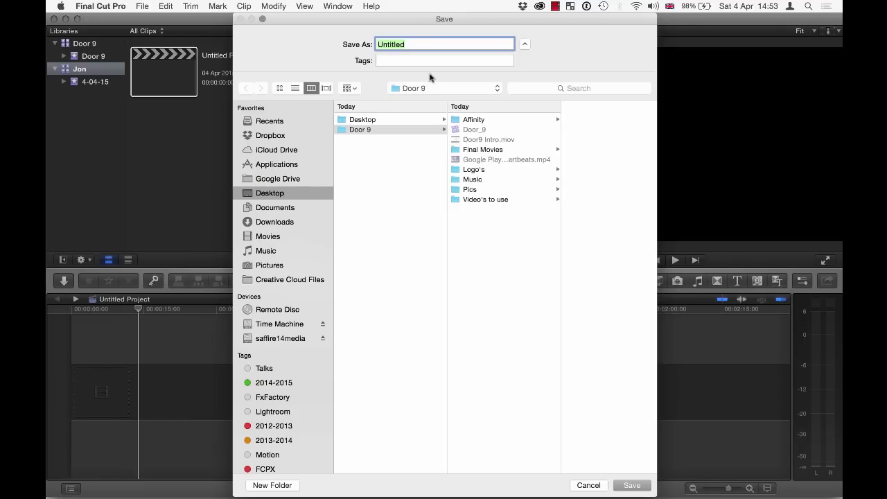
type("Door_9")
left_click(630, 485)
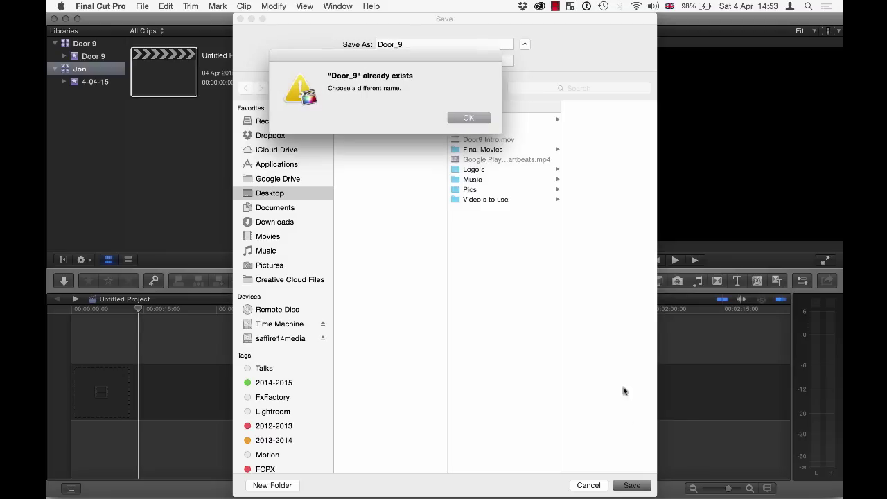
left_click(468, 121)
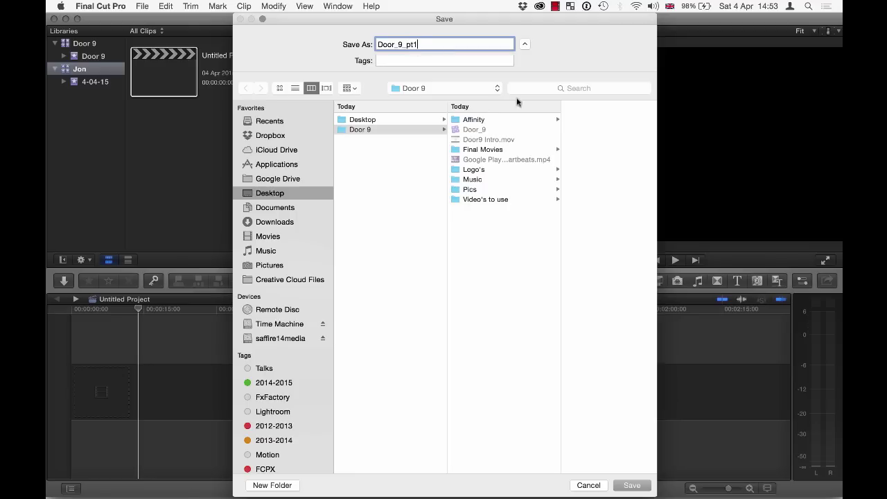
left_click(630, 485)
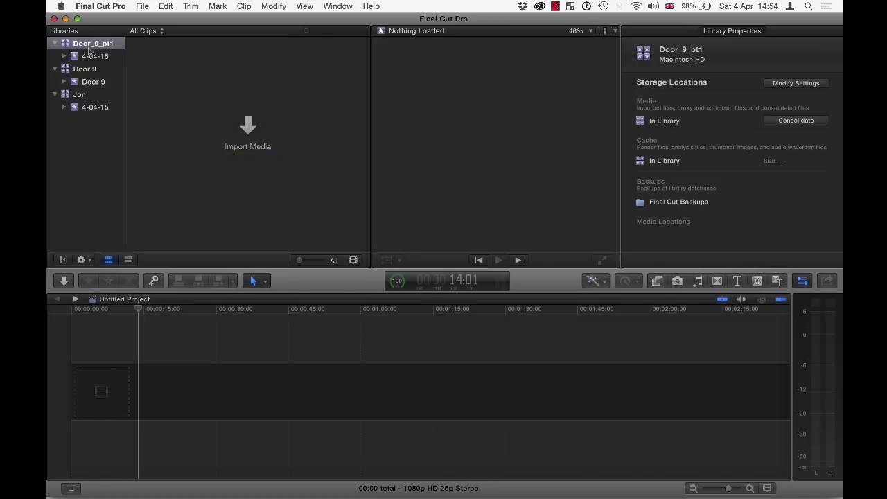
Import everything from the desktop's Door 9 folder into the Door_9_pt1 library's 4-04-15 event, copying the files to the library.
left_click(94, 56)
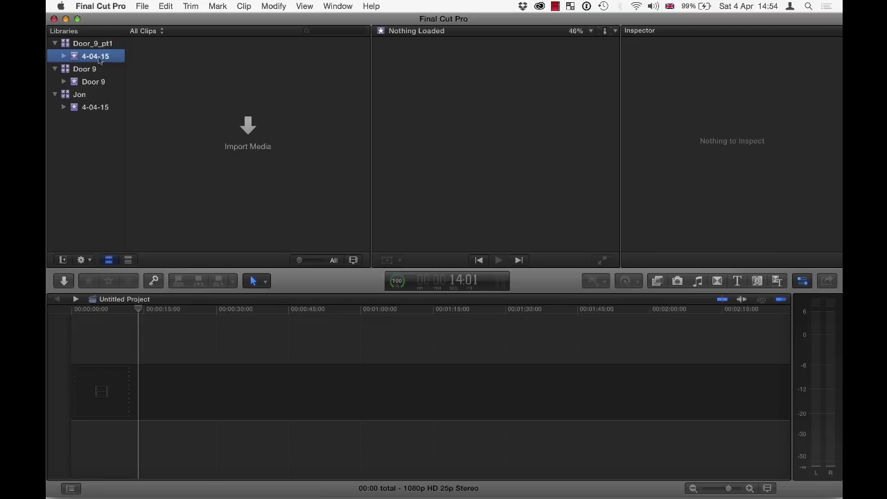
left_click(143, 5)
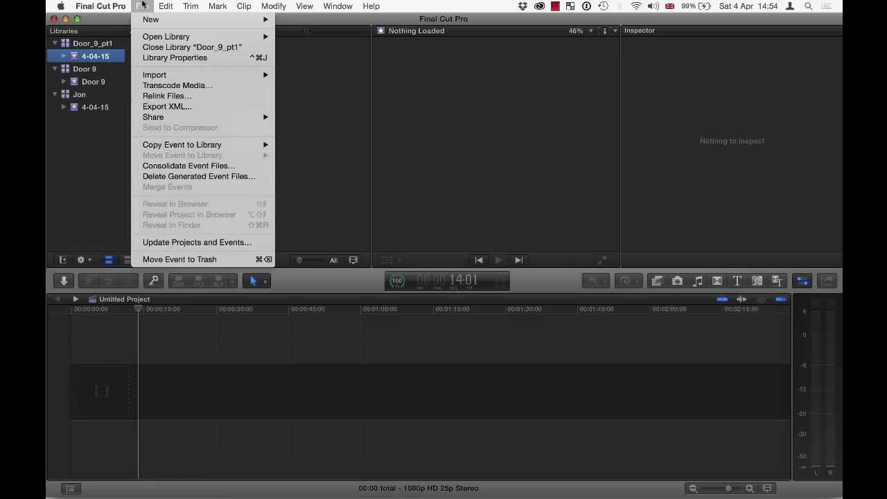
mouse_move(182, 78)
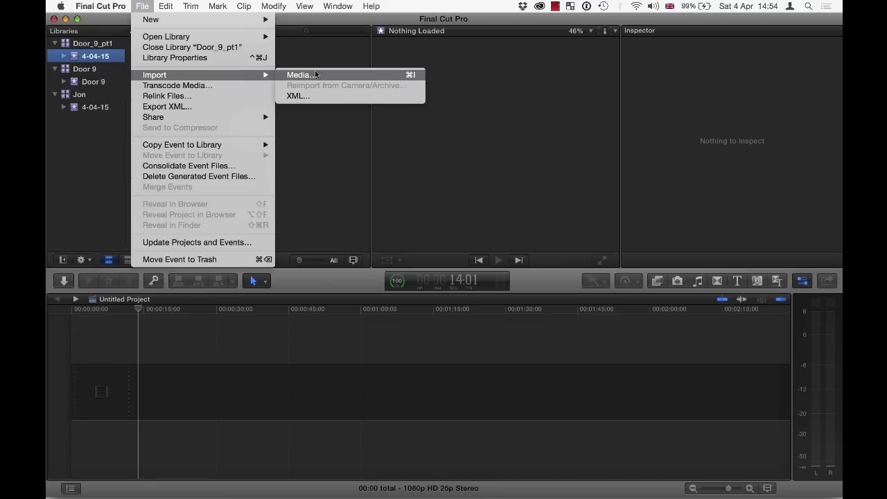
left_click(382, 78)
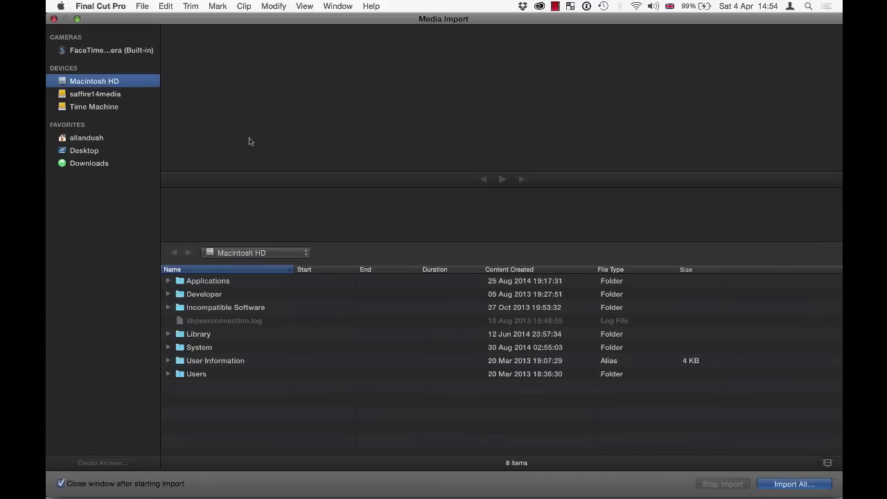
left_click(84, 151)
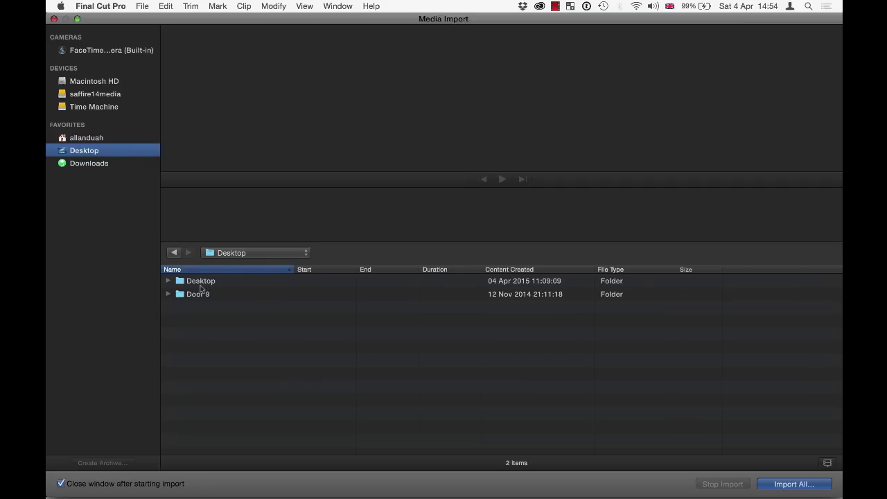
double_click(199, 292)
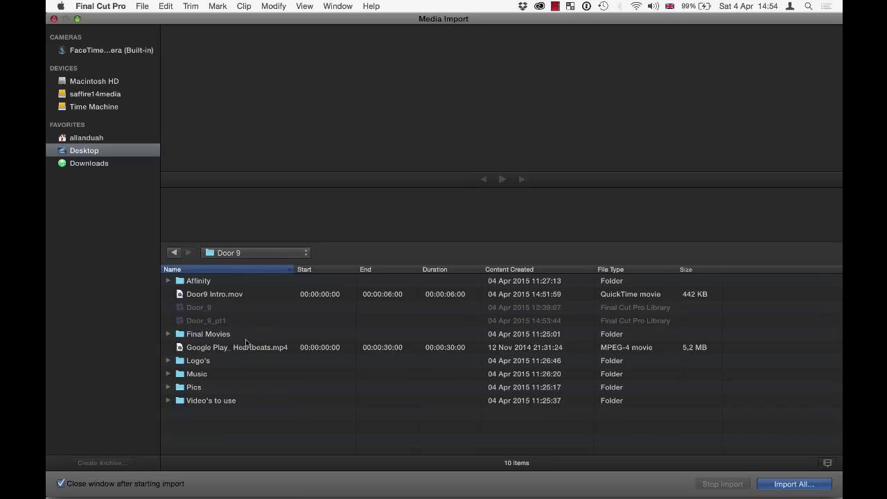
left_click(220, 294)
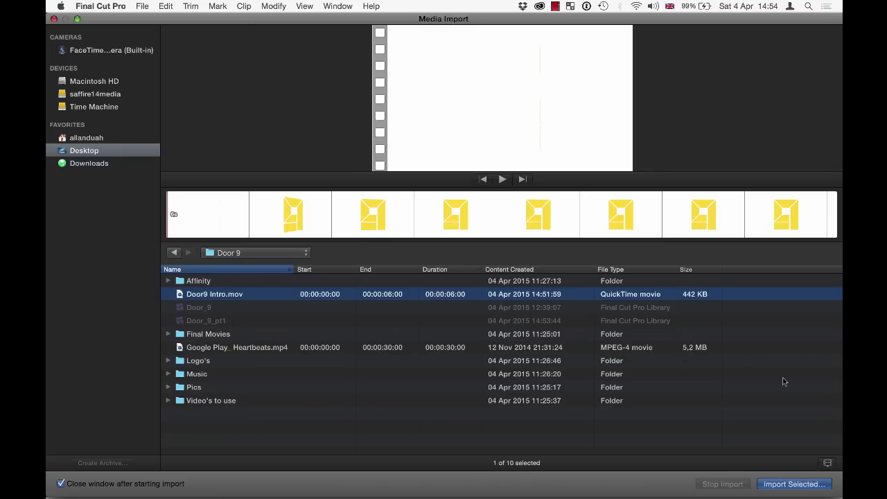
left_click(369, 428)
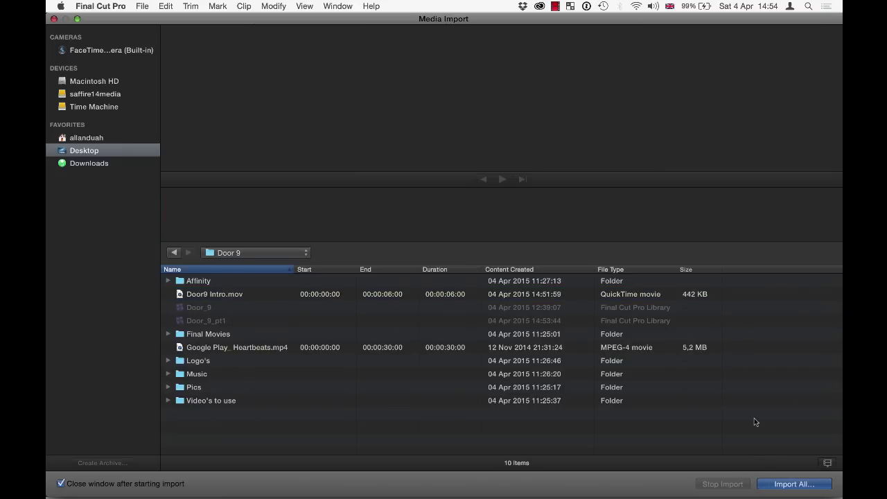
left_click(797, 483)
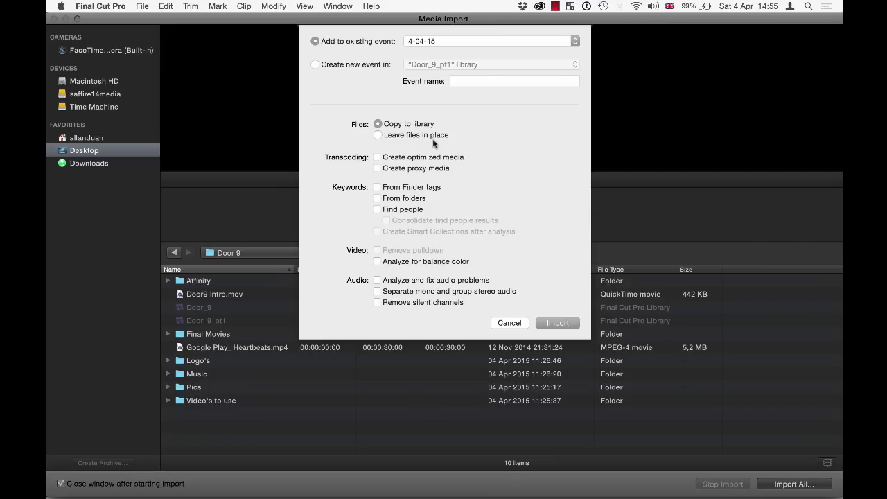
left_click(563, 324)
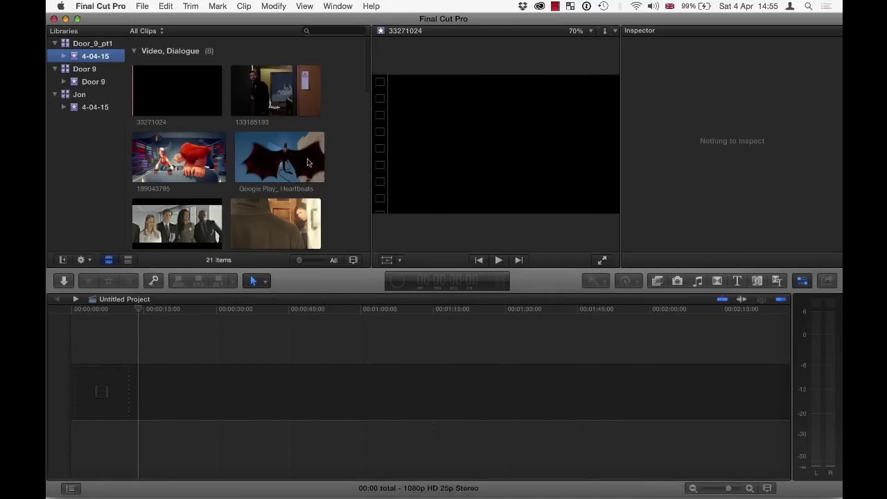
scroll(308, 163, "down", 10)
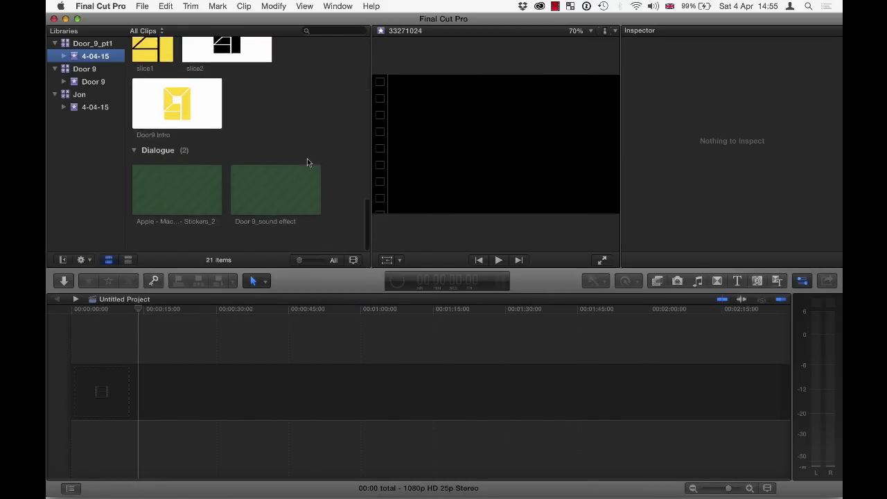
scroll(308, 163, "up", 10)
scroll(308, 163, "down", 10)
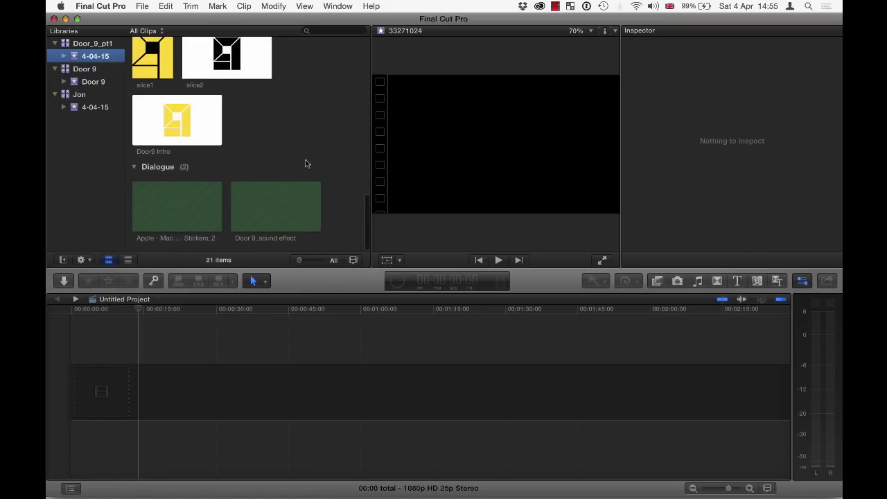
left_click(190, 130)
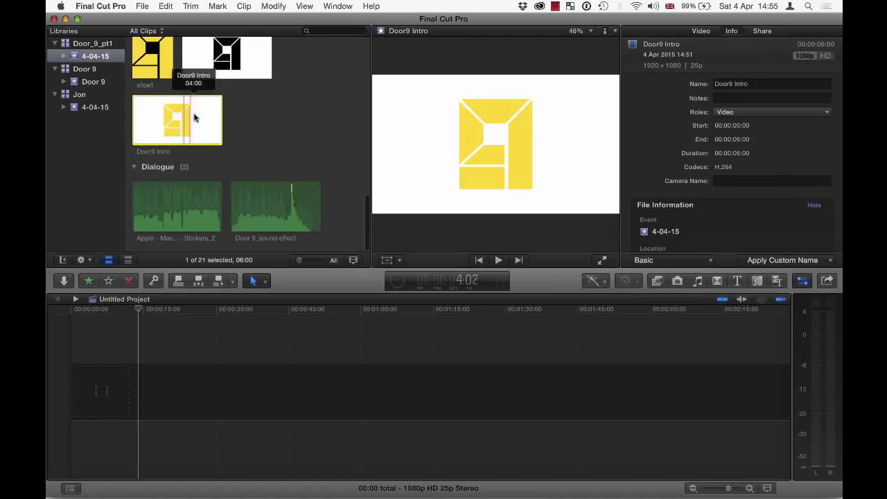
left_click_drag(143, 243, 79, 393)
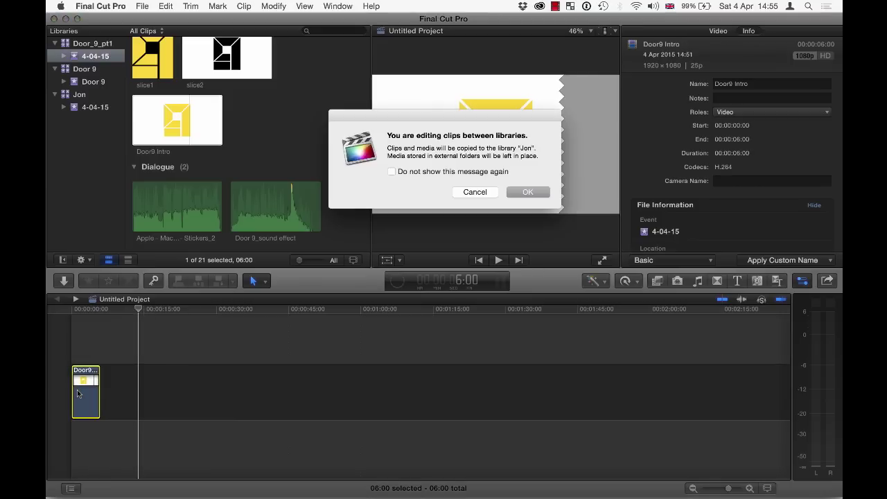
left_click(483, 193)
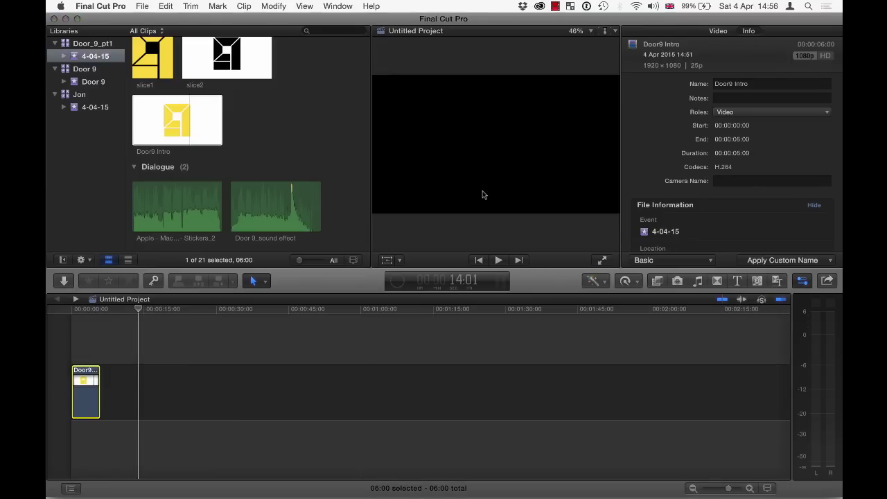
Create a new project named D9 in the 4-04-15 event, with video properties based on the first clip and default audio settings.
left_click(141, 5)
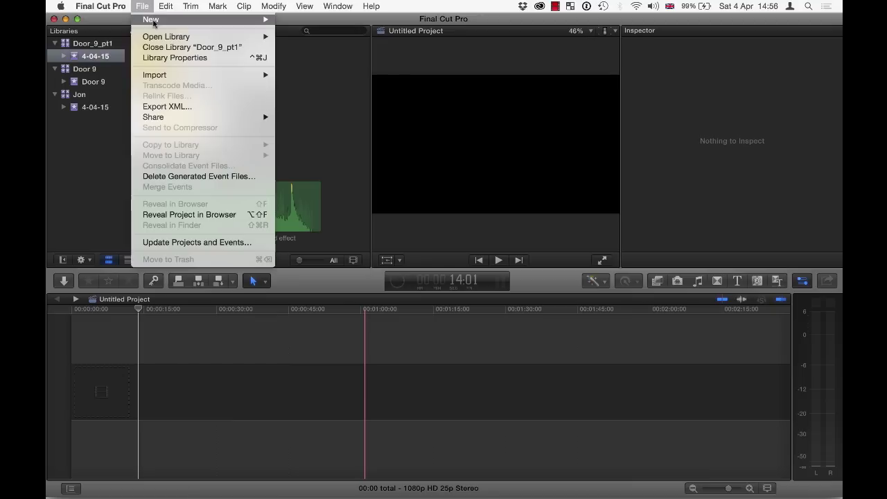
mouse_move(156, 20)
left_click(305, 23)
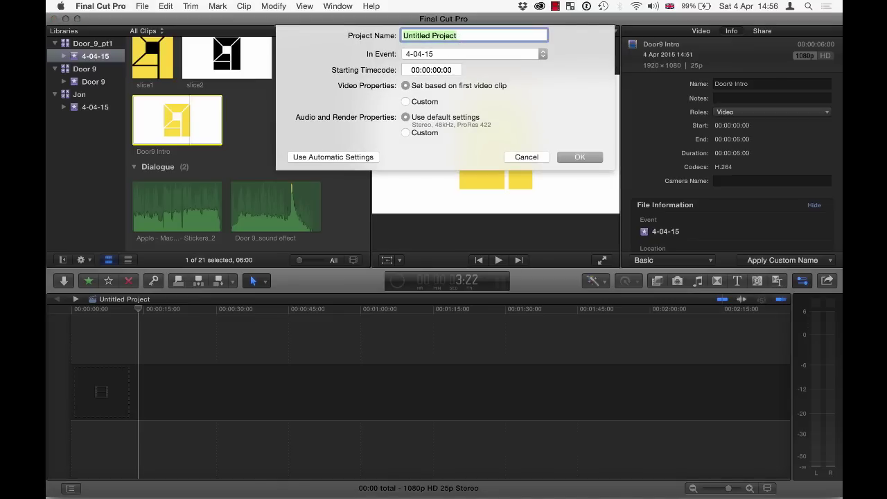
type("D9")
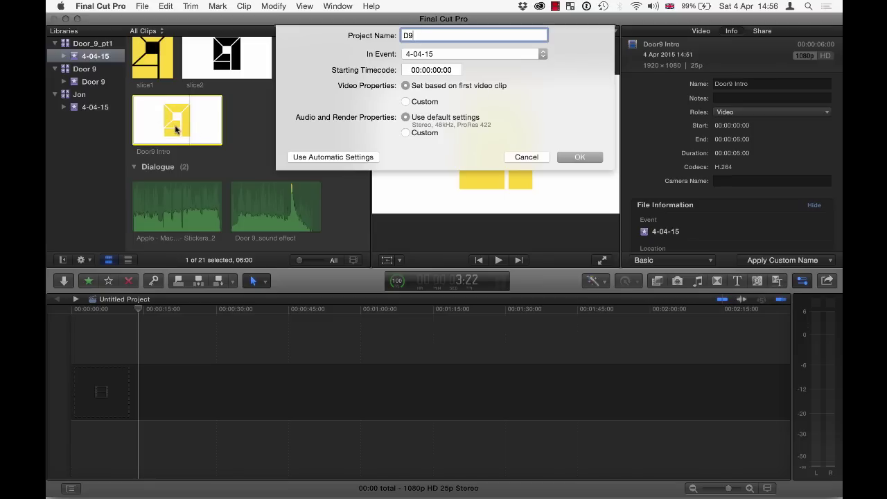
left_click(577, 157)
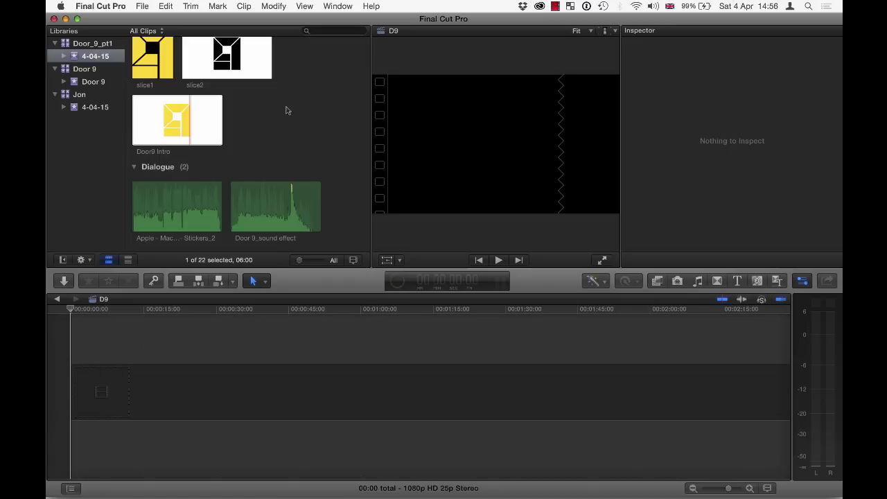
Place the Door9 Intro clip at the start of the D9 timeline, and return the playhead to the first frame.
left_click_drag(166, 127, 73, 396)
key("super+4")
key("shift+z")
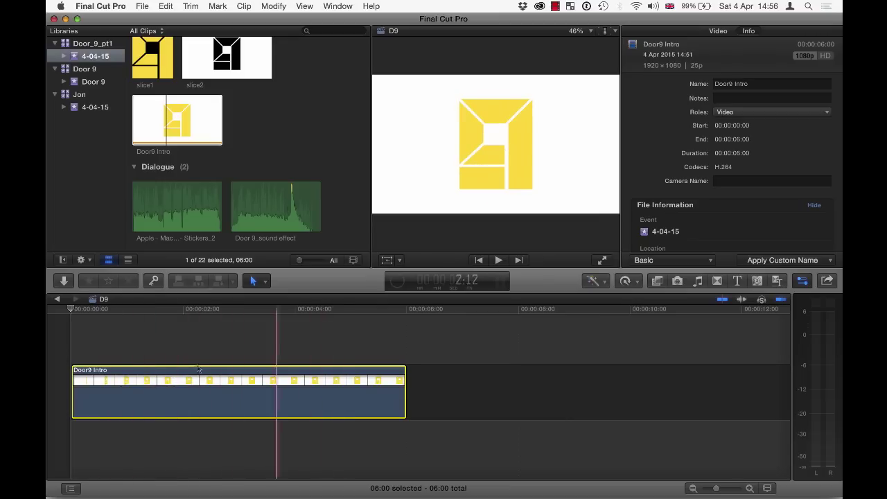
left_click(185, 332)
key("ctrl+Right")
key("ctrl+Left")
left_click_drag(185, 309, 70, 310)
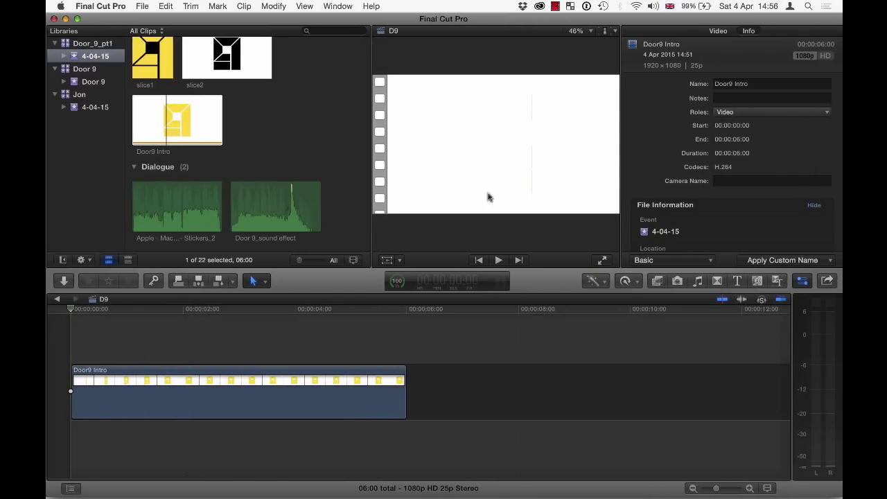
Add a Cross Dissolve at the start of the Door9 Intro clip and shorten it to 12 frames.
left_click(78, 409)
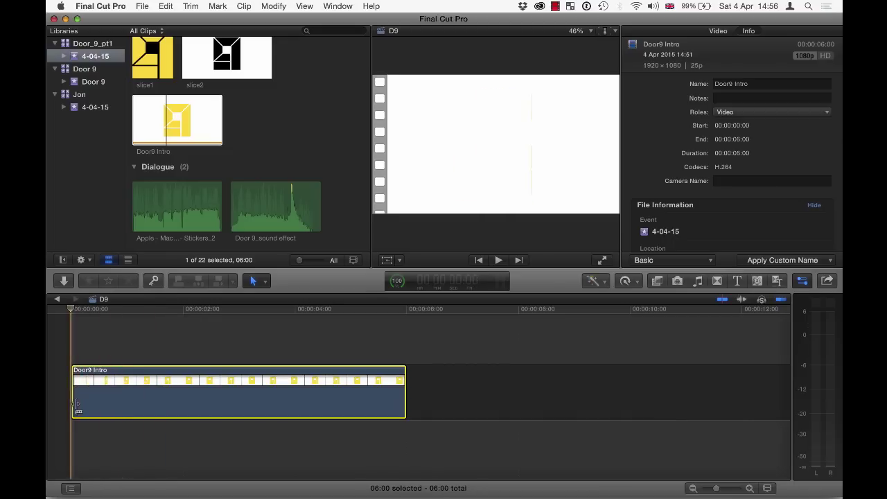
left_click(75, 405)
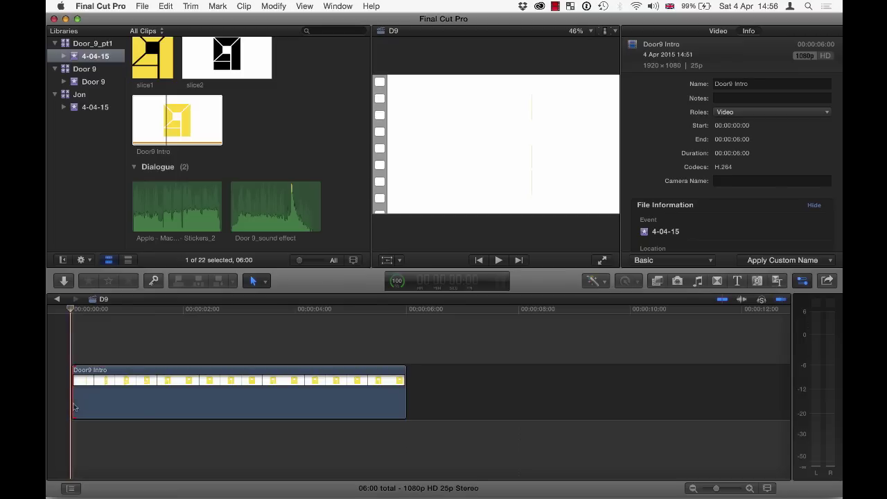
key("super+t")
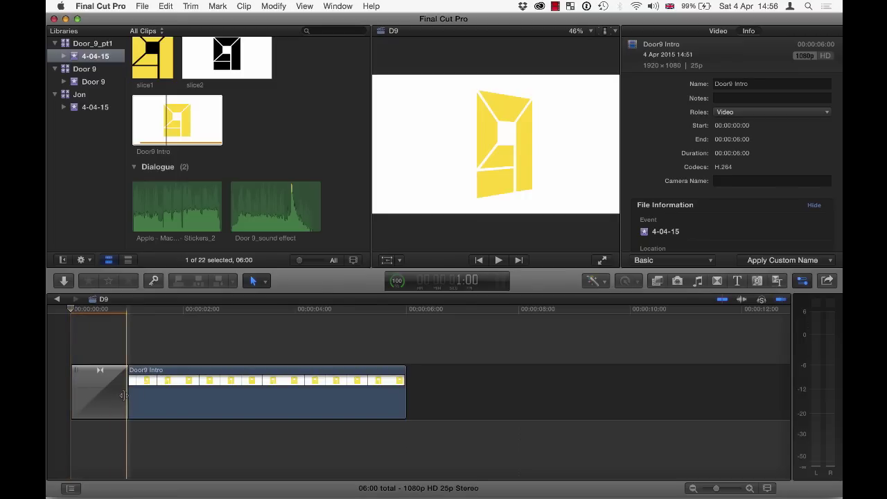
left_click_drag(124, 395, 91, 396)
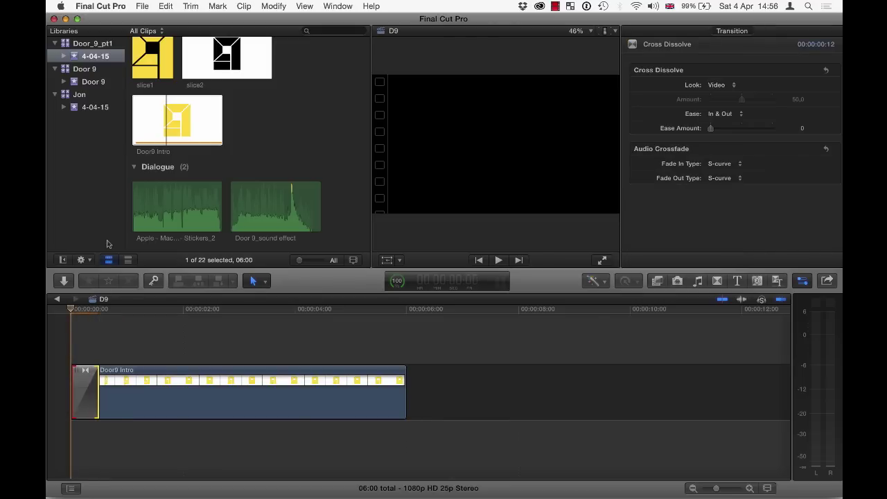
Connect the Door 9_sound effect audio from the 4-04-15 event beneath the Door9 Intro clip, starting at the first frame.
scroll(254, 157, "down", 1)
left_click(98, 55)
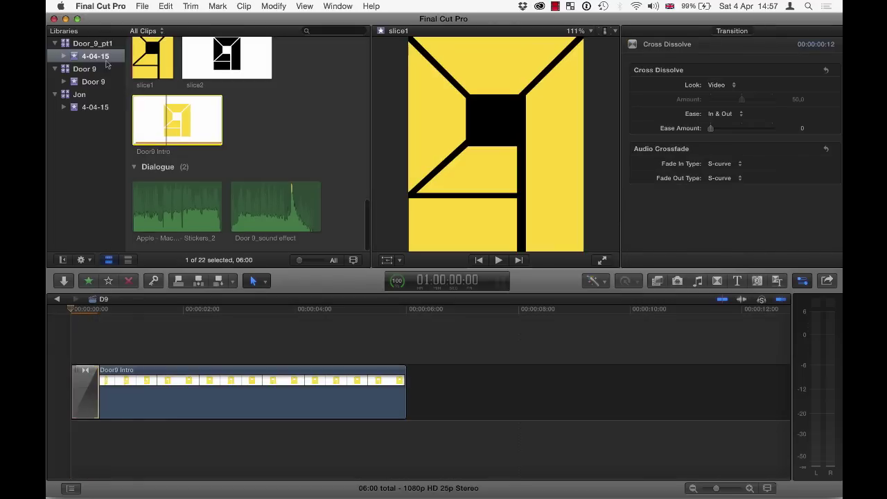
left_click_drag(275, 203, 74, 454)
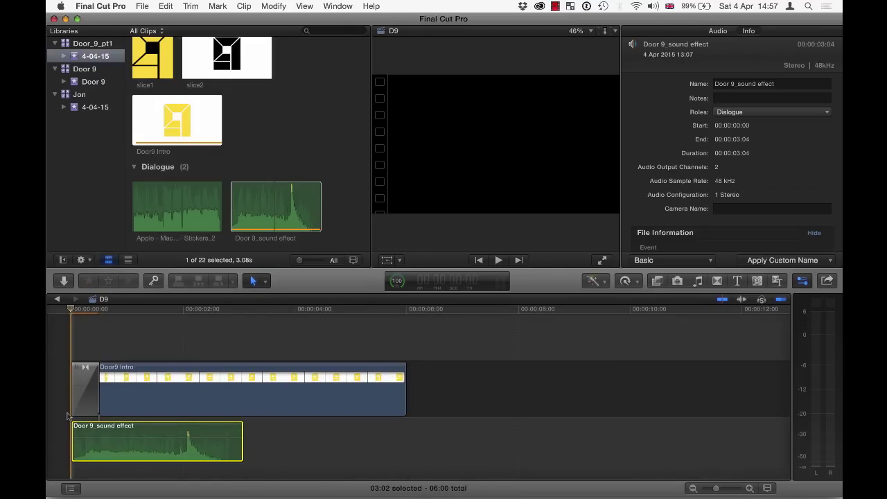
Play the intro from the start and check how the sound effect's peak lines up with the door animation.
key("space")
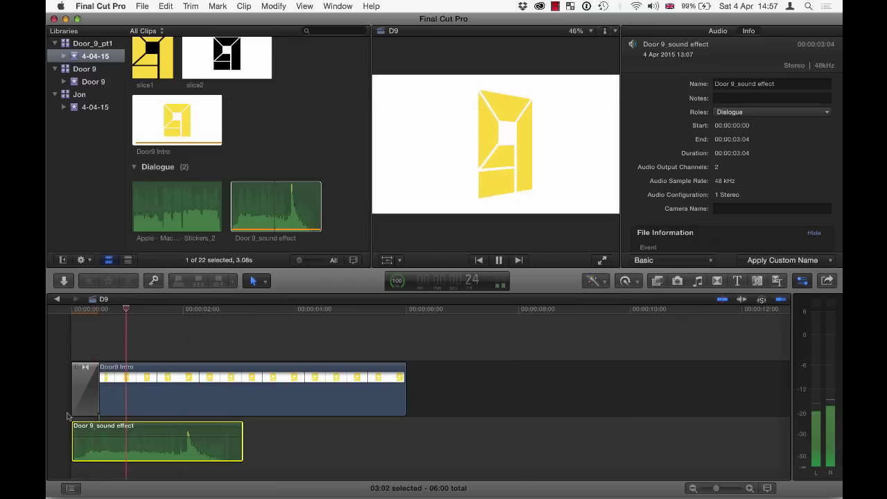
key("space")
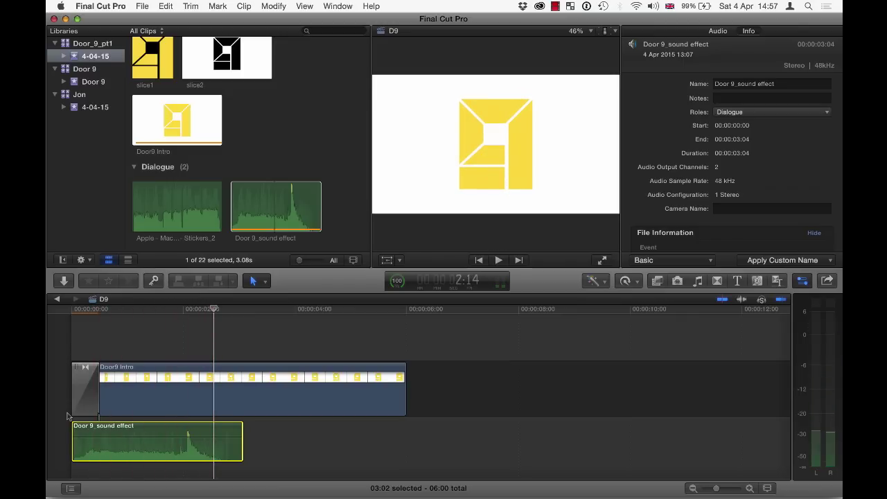
left_click(181, 315)
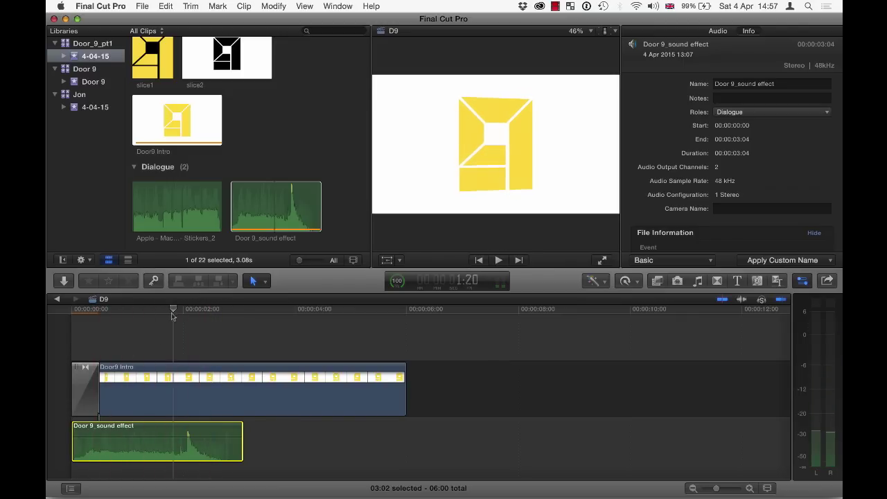
left_click_drag(183, 317, 197, 317)
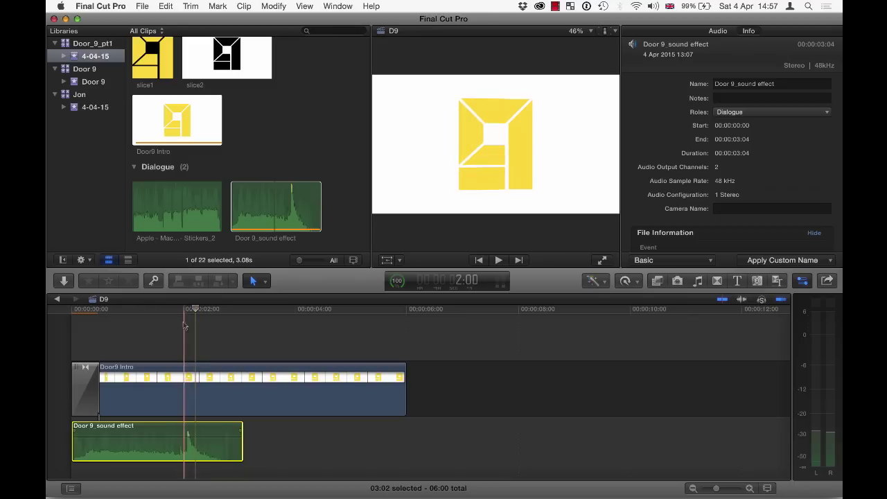
left_click_drag(196, 310, 65, 319)
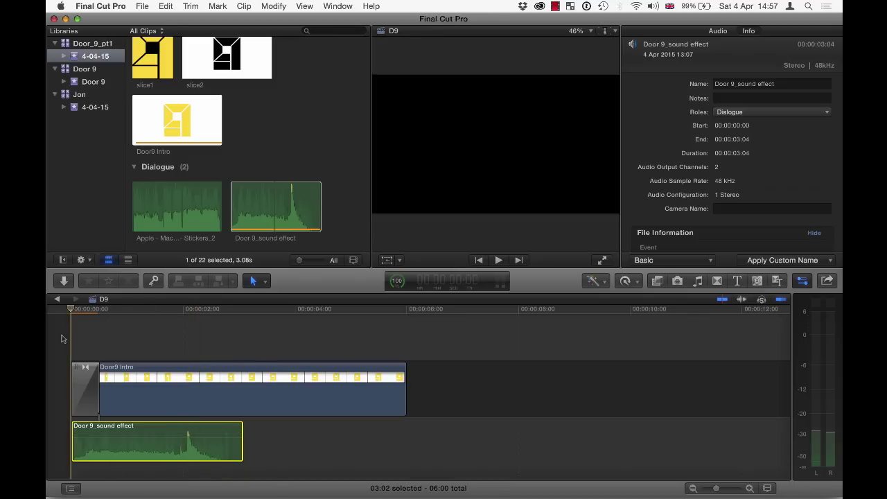
key("space")
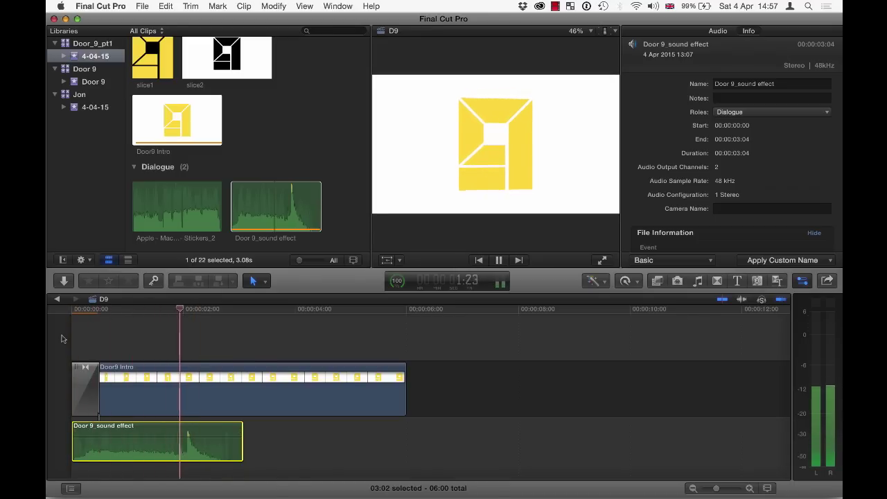
key("space")
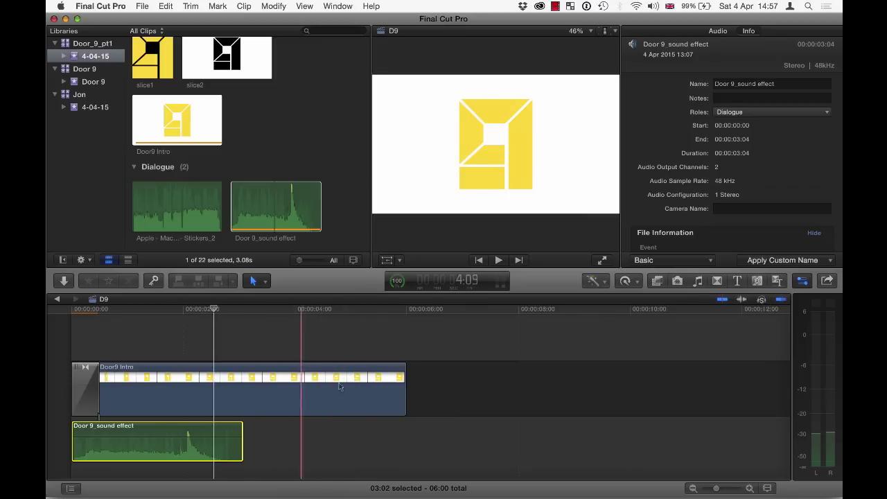
Trim the end of the Door9 Intro clip to a duration of 2:09 and play it from the start.
left_click(403, 410)
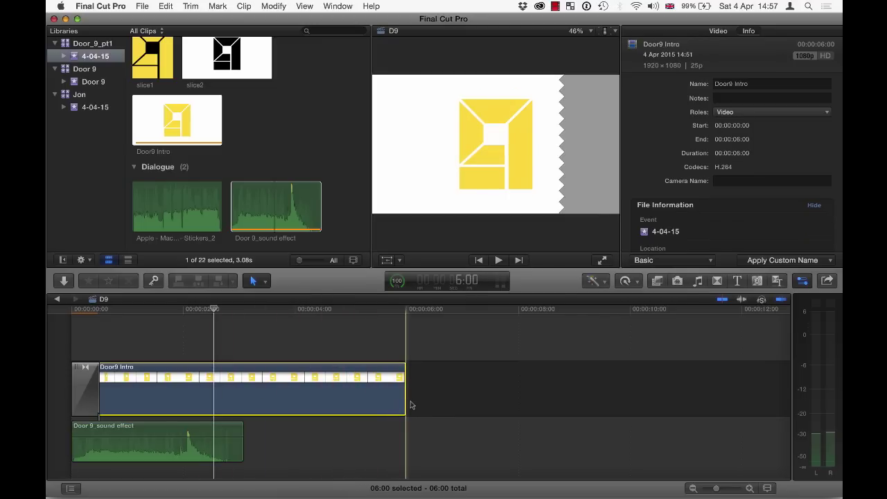
left_click_drag(403, 406, 202, 405)
left_click_drag(215, 309, 47, 324)
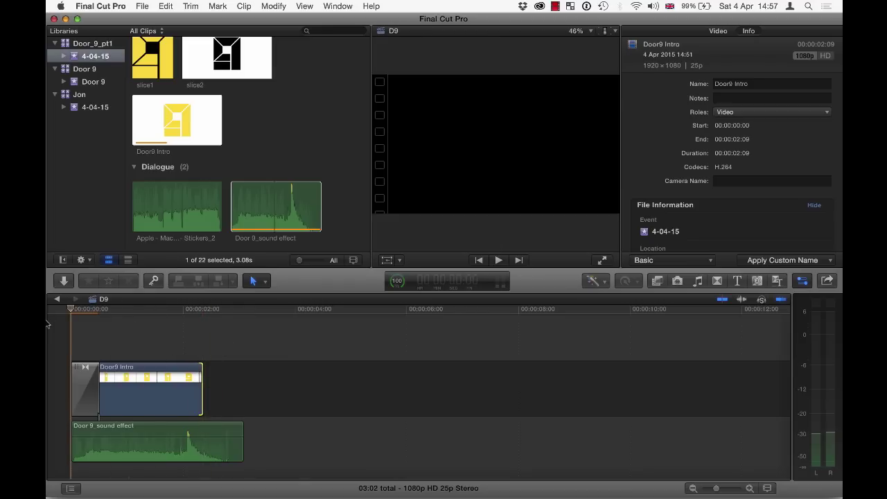
key("space")
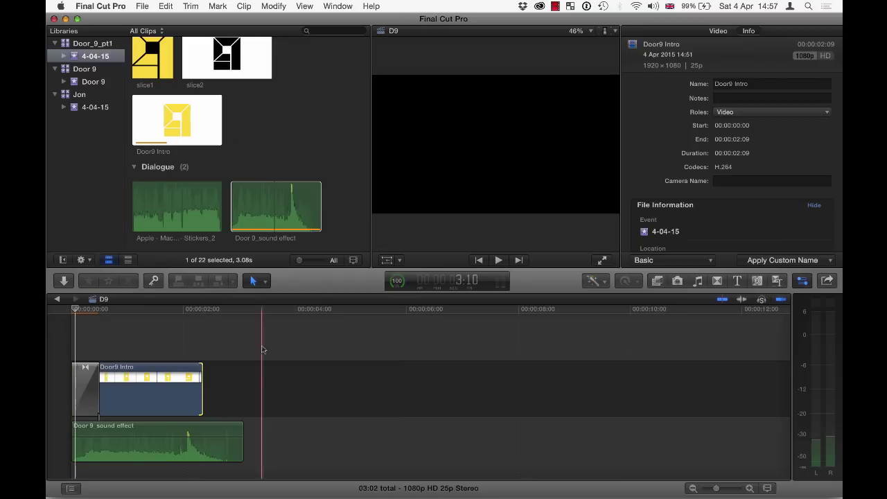
Add the Apple - MacBook Air - TV Ad - Stickers_2 audio to the primary storyline directly after the Door9 Intro clip.
left_click(280, 205)
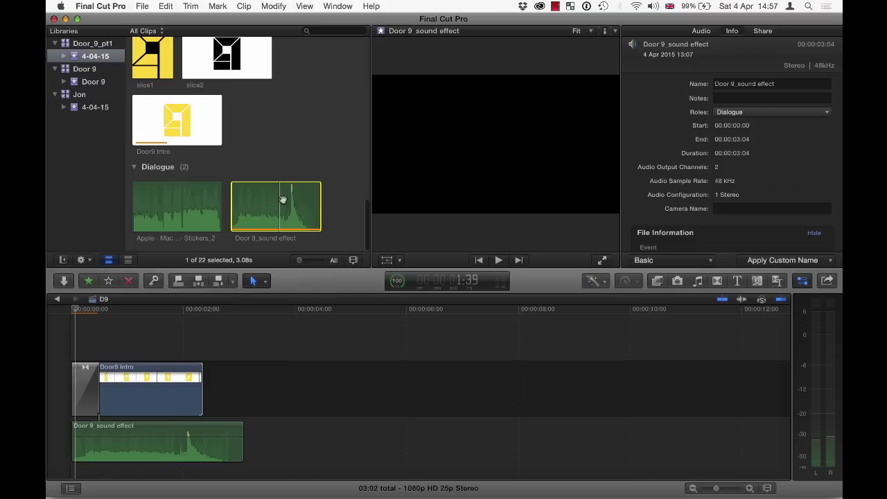
left_click(162, 189)
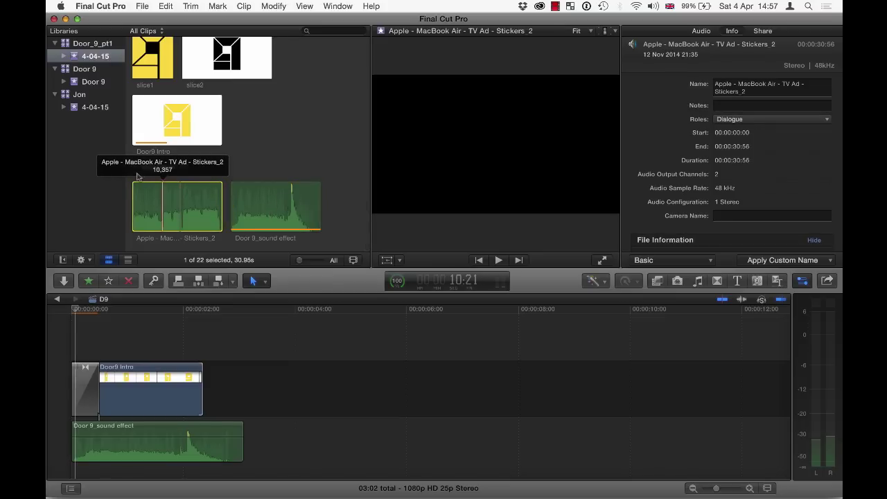
left_click(282, 138)
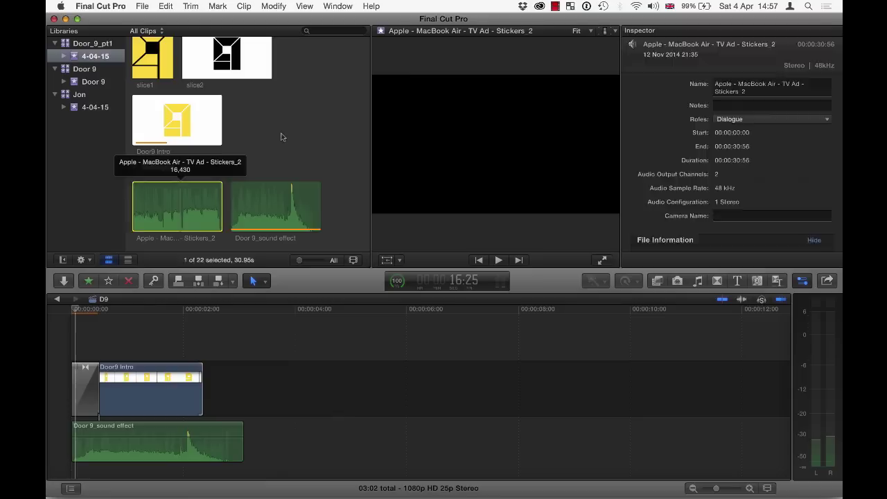
left_click(171, 200)
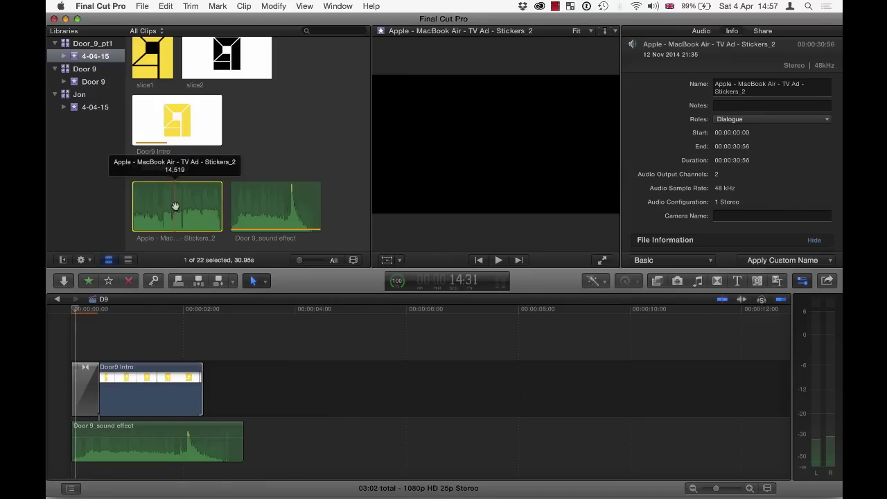
left_click_drag(172, 201, 212, 388)
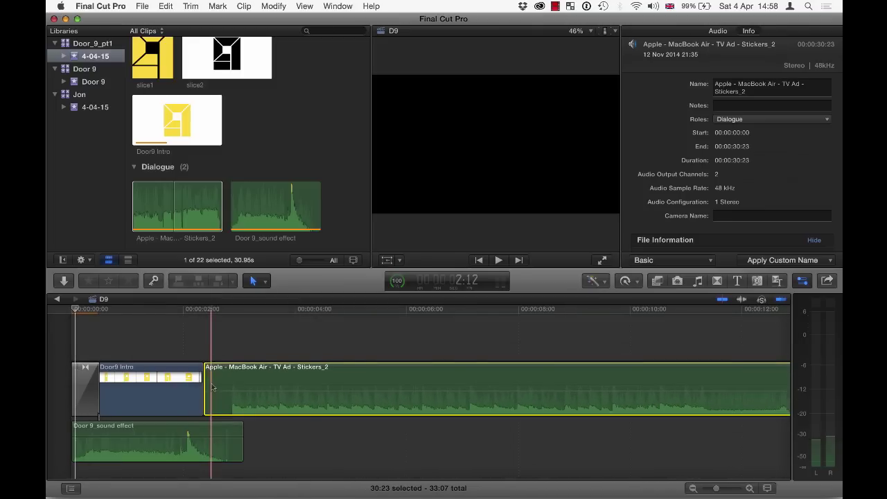
Trim 12 frames from the start of the Stickers_2 music and shorten the Door9 Intro clip to 2:04.
mouse_move(716, 489)
left_mouse_down()
mouse_move(706, 488)
mouse_move(731, 489)
left_mouse_up()
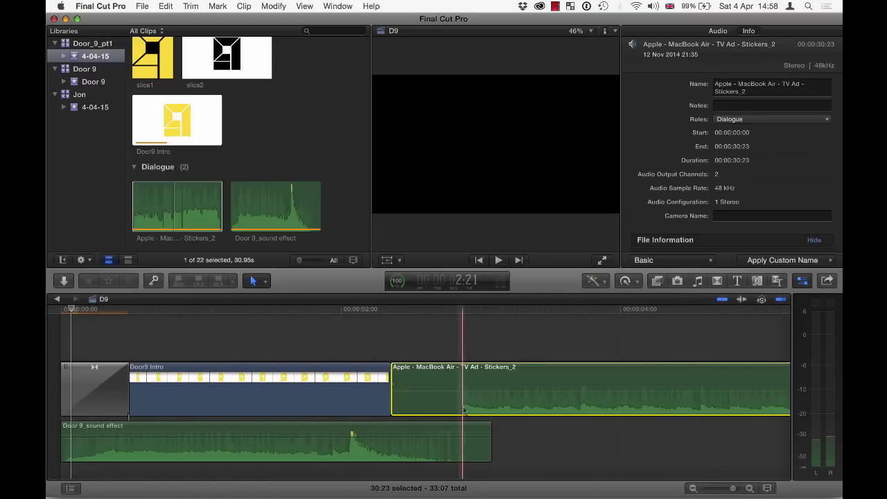
left_click_drag(391, 402, 426, 401)
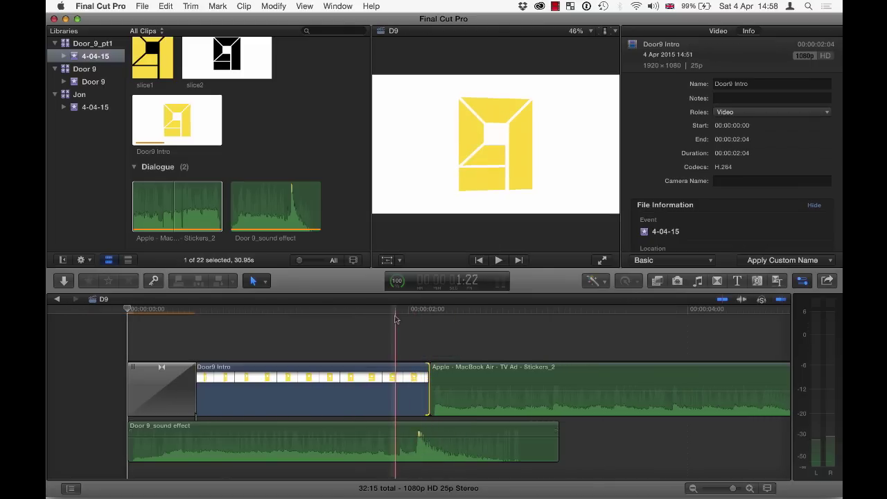
left_click_drag(411, 312, 496, 334)
left_click_drag(430, 378, 430, 385)
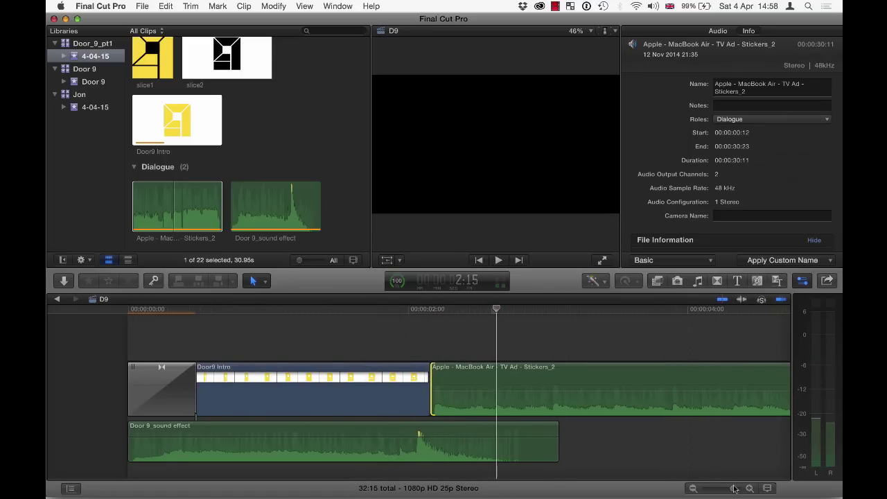
Select the Stickers_2 music clip and place the playhead at 2:04, where the Door9 Intro clip ends.
left_click_drag(733, 488, 723, 488)
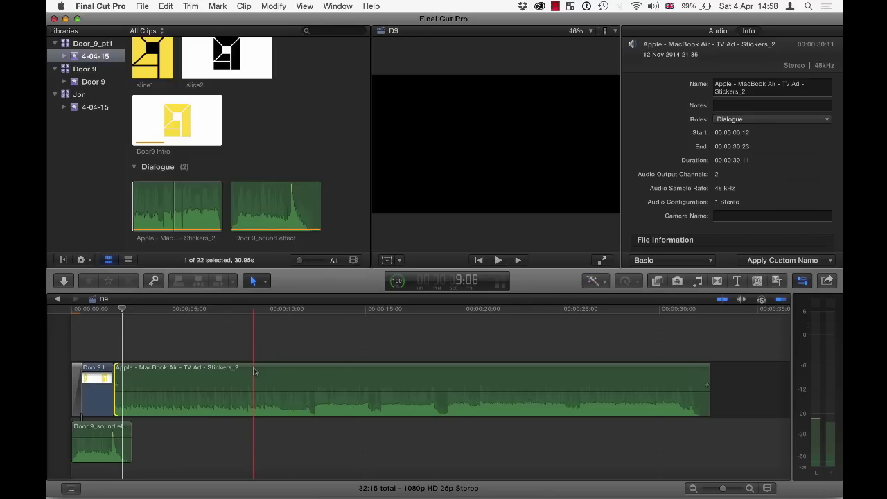
left_click_drag(122, 318, 104, 326)
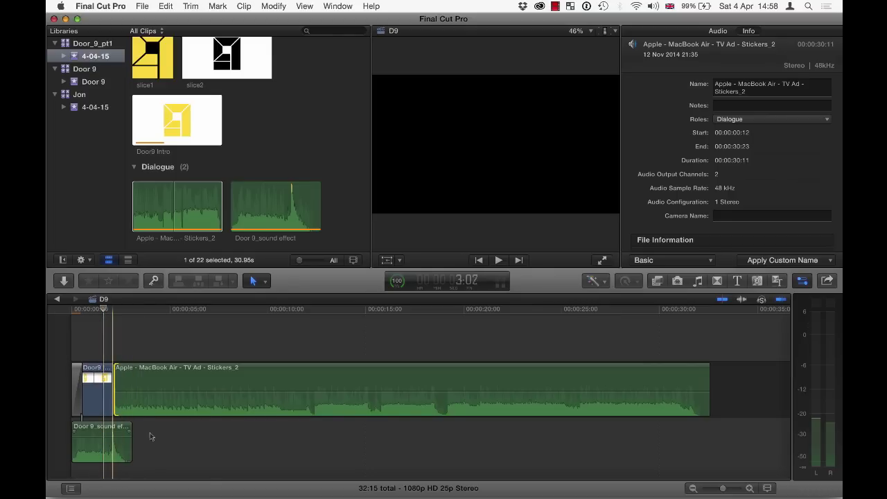
left_click(167, 376)
left_click(114, 310)
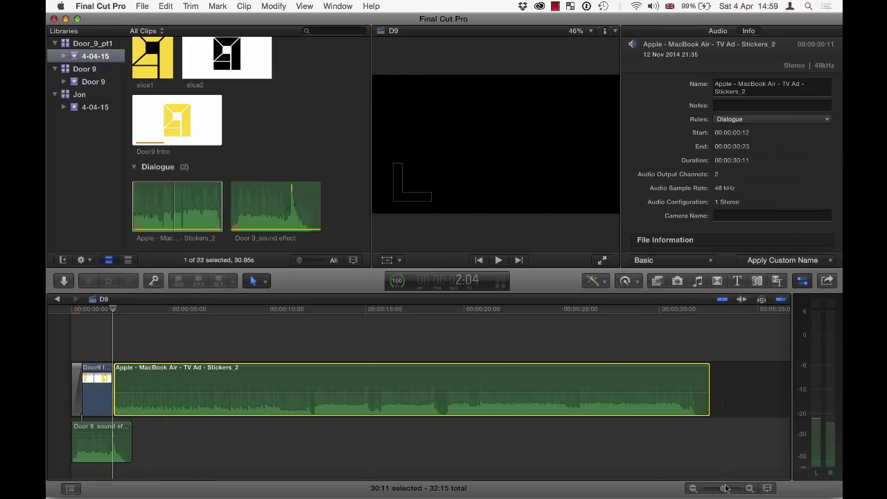
left_click_drag(726, 489, 727, 489)
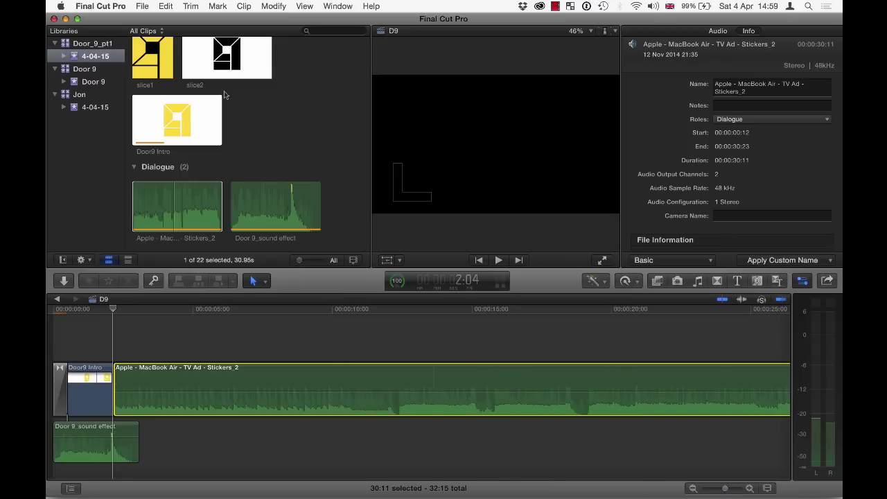
Look through the event's Video, Dialogue clips for footage to use over the music.
scroll(224, 95, "up", 5)
scroll(224, 95, "up", 10)
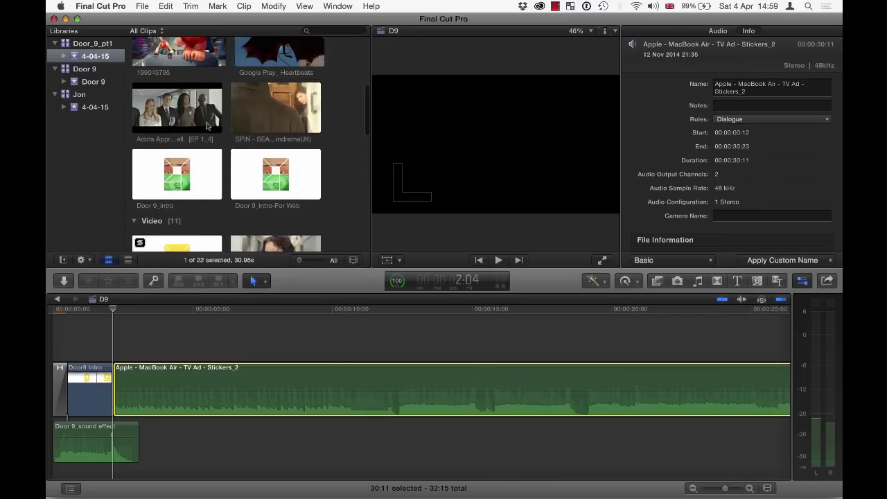
scroll(206, 126, "down", 10)
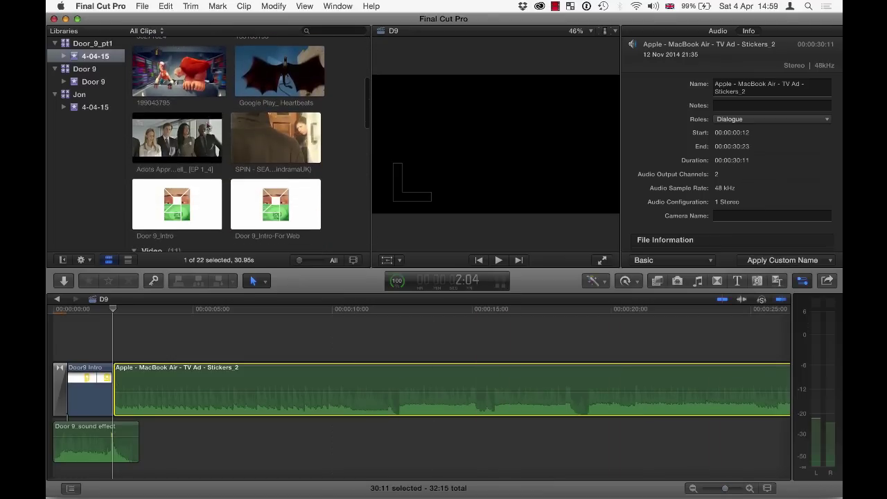
scroll(206, 126, "up", 5)
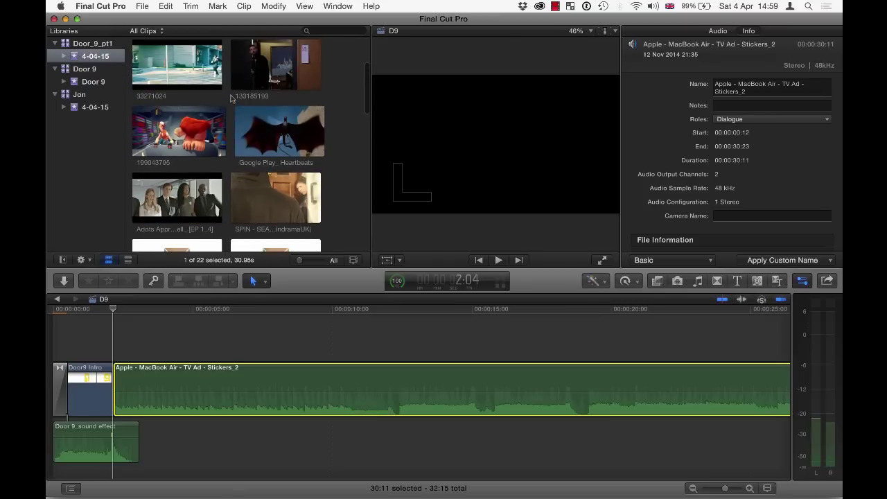
scroll(215, 123, "up", 3)
scroll(215, 123, "down", 2)
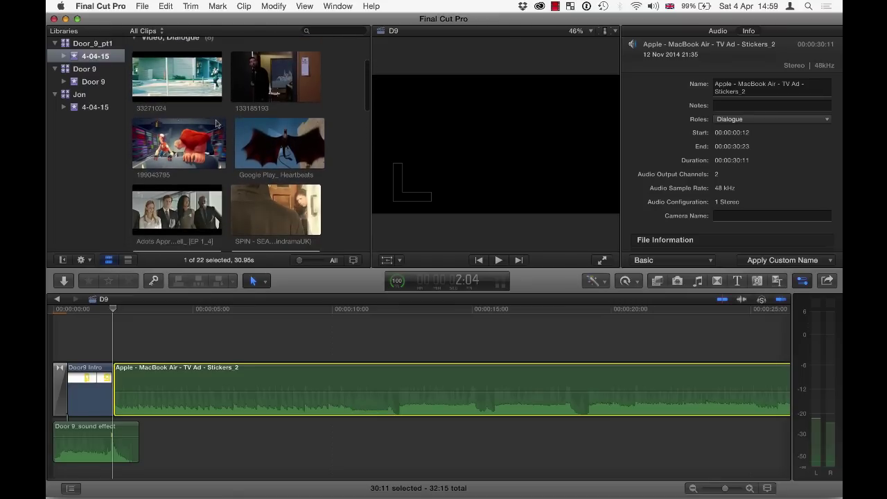
scroll(215, 124, "down", 4)
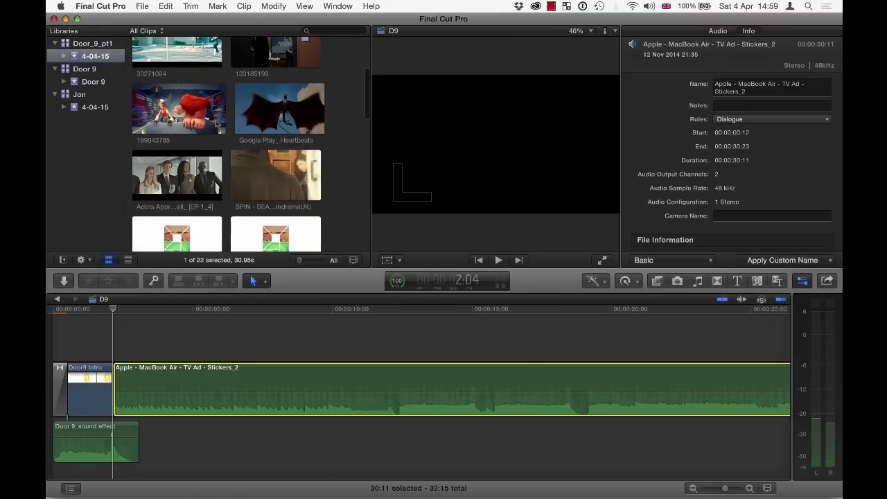
left_click(197, 151)
scroll(211, 155, "up", 6)
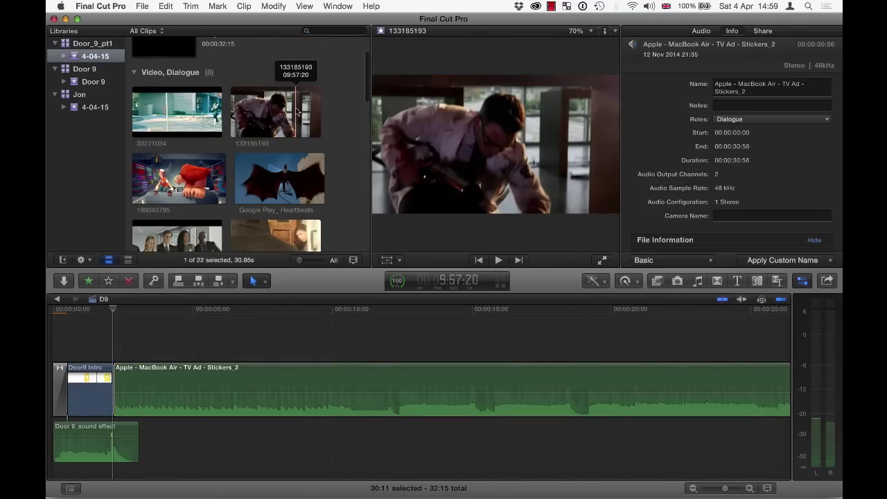
Play the opening of the Stickers_2 music in the timeline, and return the playhead to its start at 2:04.
left_click(170, 400)
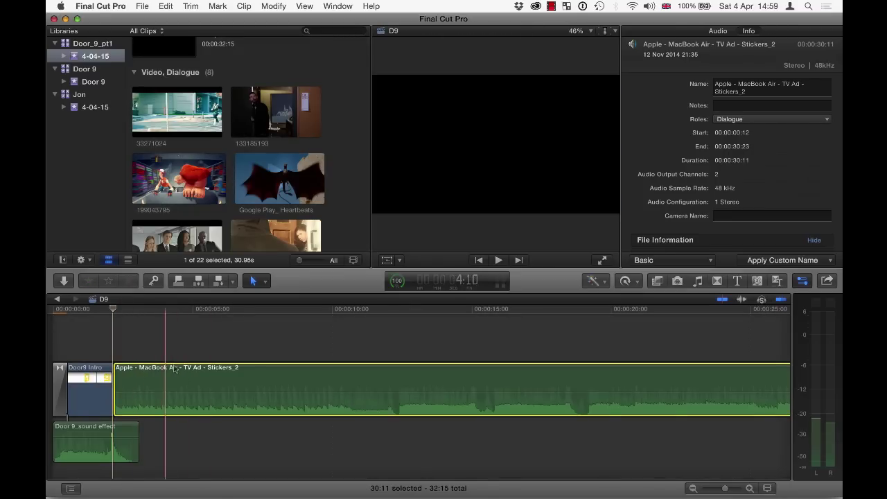
key("space")
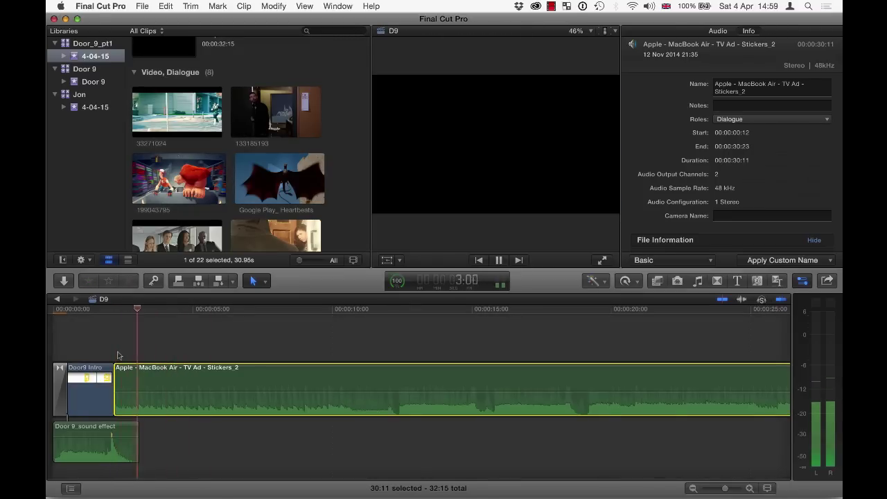
key("space")
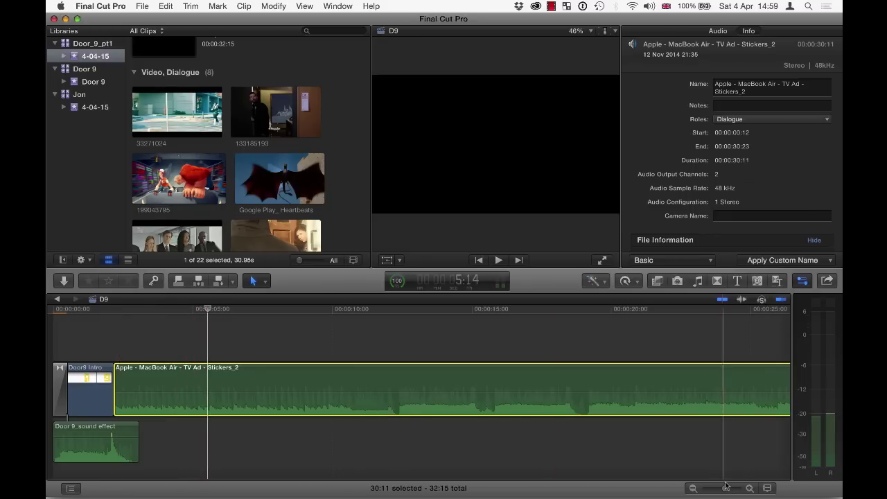
left_click_drag(726, 489, 728, 489)
scroll(465, 430, "left", 5)
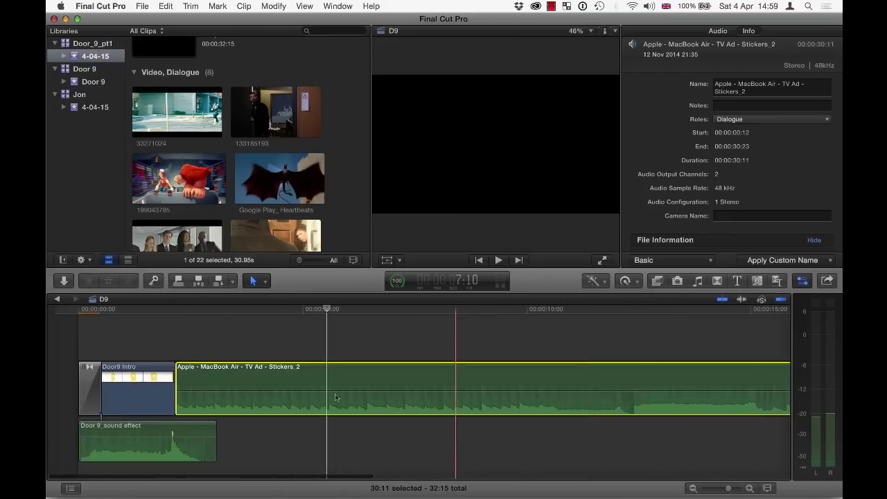
left_click_drag(250, 311, 169, 324)
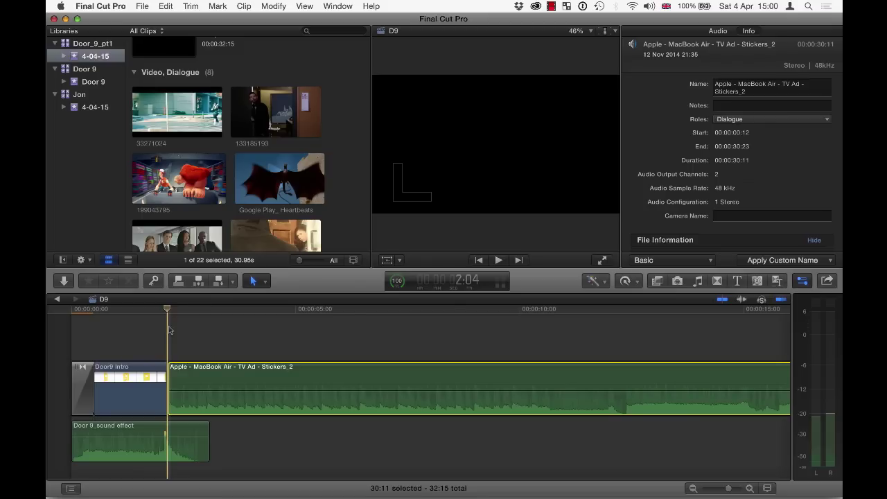
Play the Stickers_2 music from 2:04 and add eight markers on its beats, the first at 3:03.
key("space")
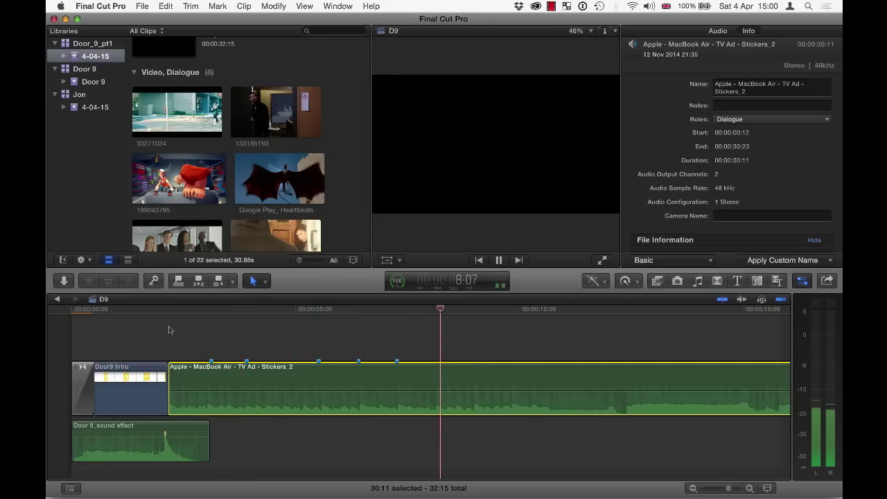
key("m")
key("m")
key("m")
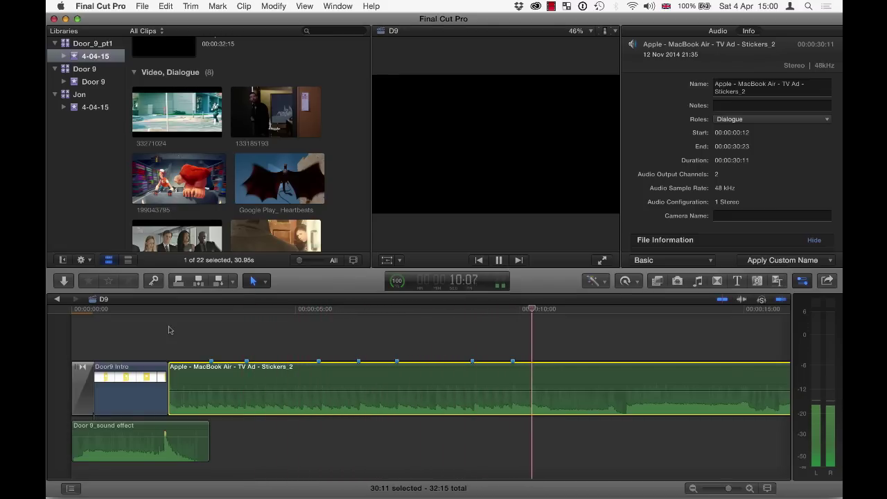
key("space")
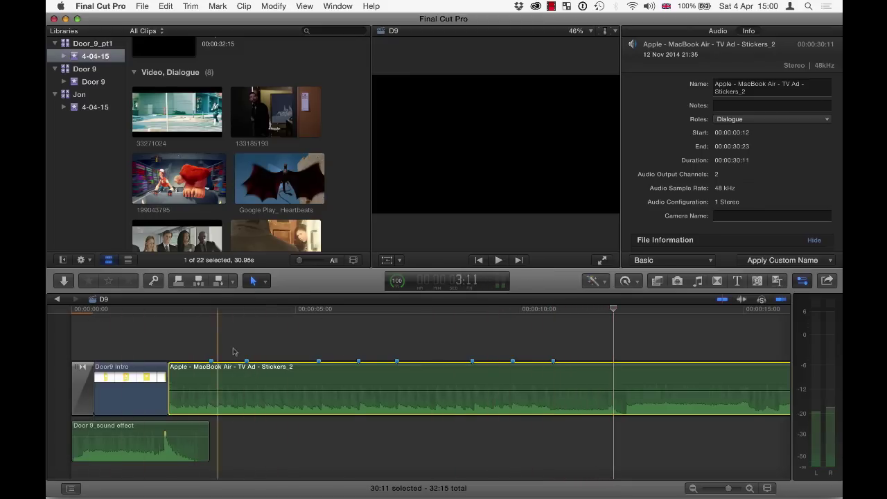
right_click(211, 363)
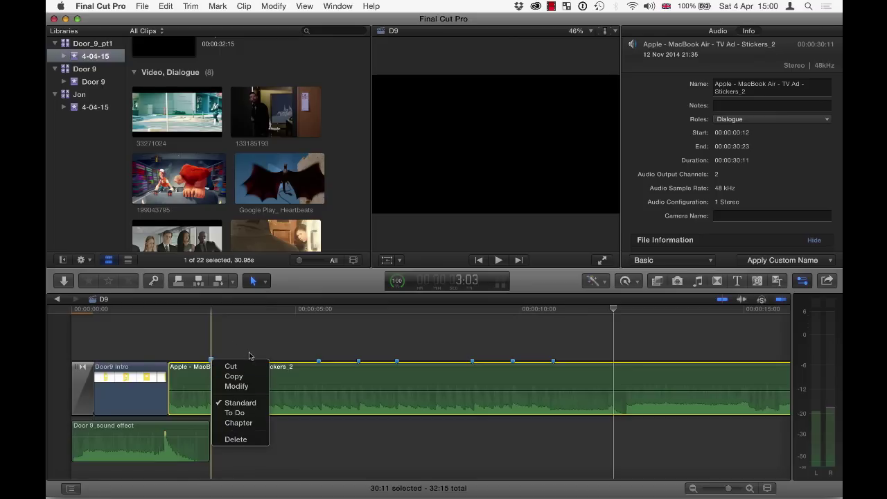
left_click(243, 315)
scroll(213, 369, "up", 1)
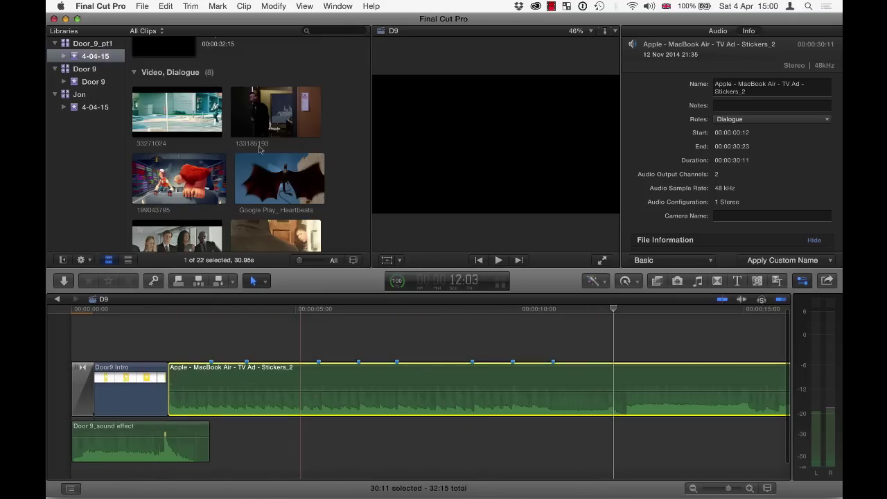
Mark a range in clip 133185193 from 05:05:19 to 05:06:06.
scroll(259, 148, "down", 6)
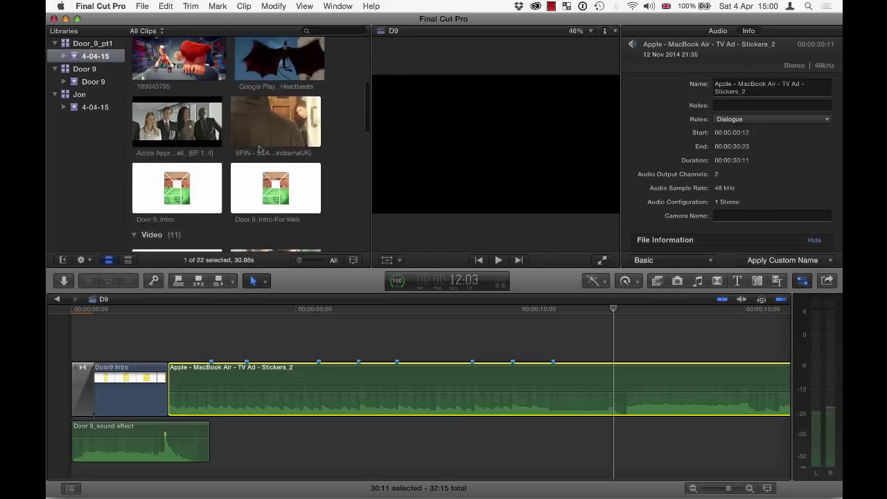
scroll(291, 208, "up", 3)
left_click_drag(297, 260, 318, 261)
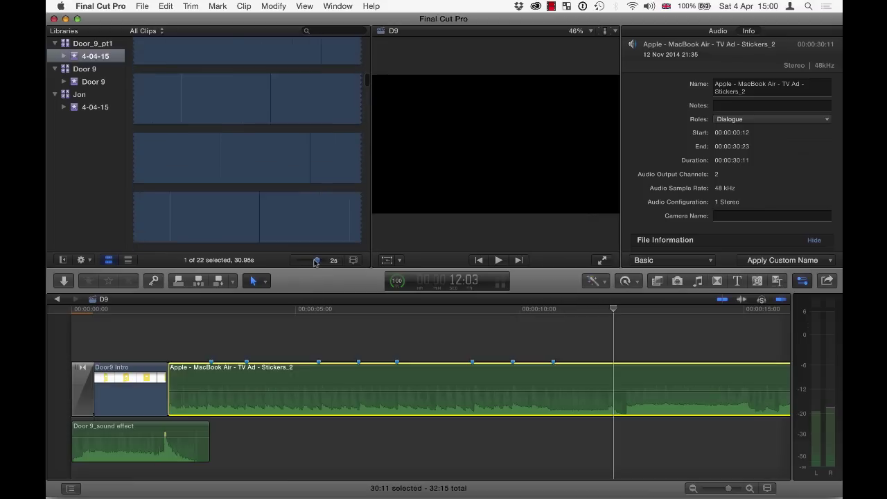
scroll(281, 178, "up", 2)
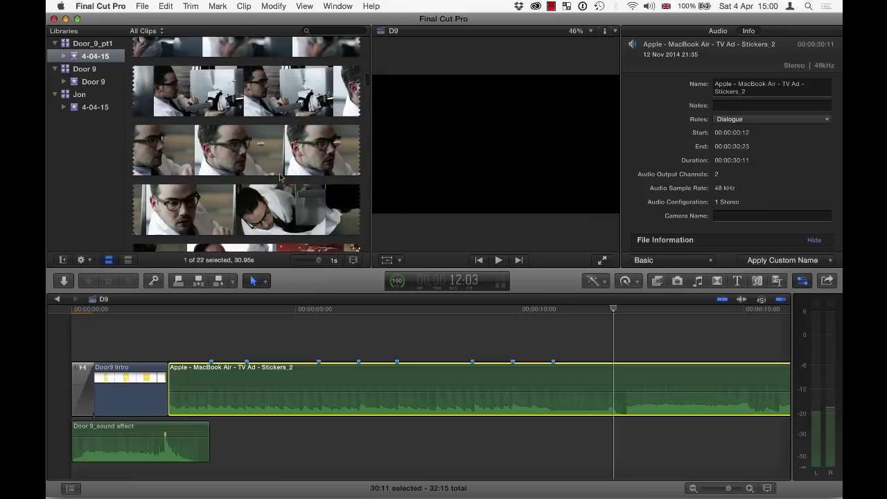
left_click(260, 132)
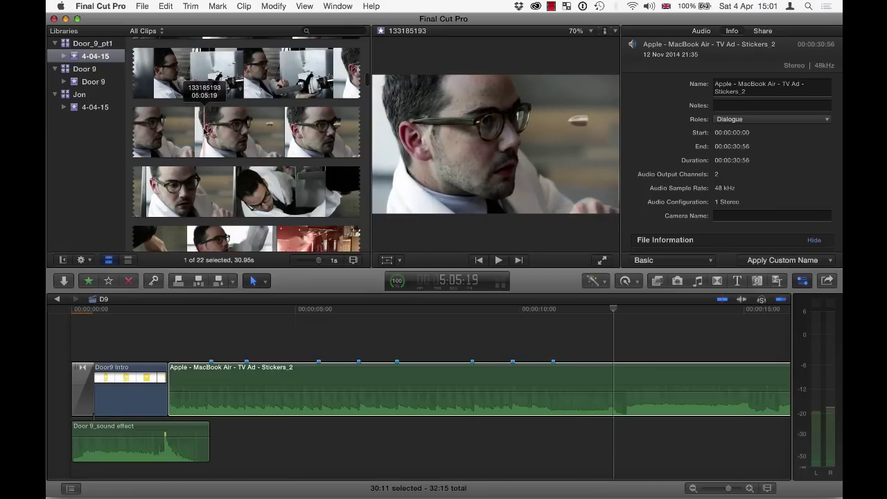
left_click(204, 103)
key("i")
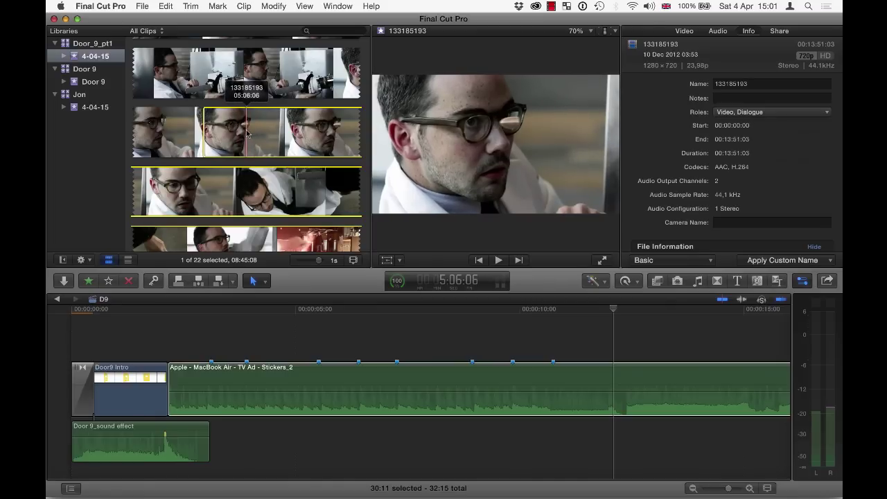
key("o")
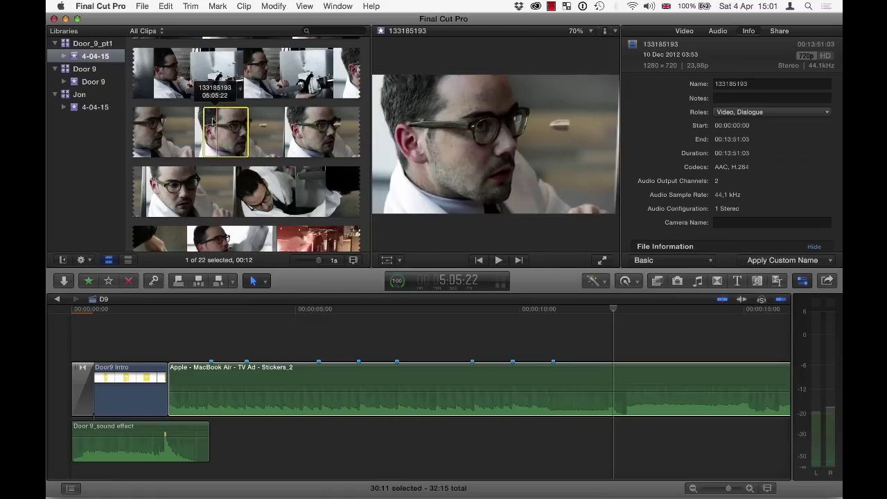
Connect the marked 133185193 range above the start of the music and extend its end to the first marker at 3:03.
left_click_drag(227, 130, 176, 339)
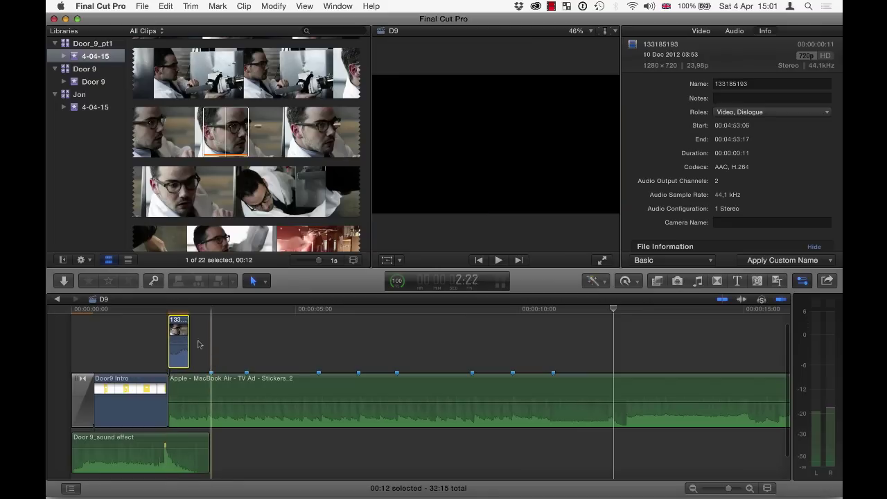
left_click_drag(190, 324, 210, 324)
Mark a range in clip 199043795 from 01:13:18 to 01:16:12.
left_click_drag(319, 260, 313, 261)
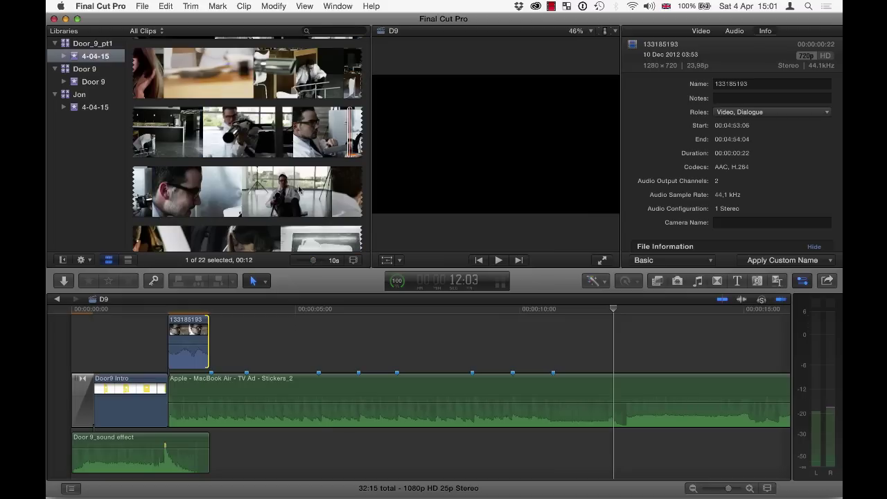
scroll(299, 188, "down", 15)
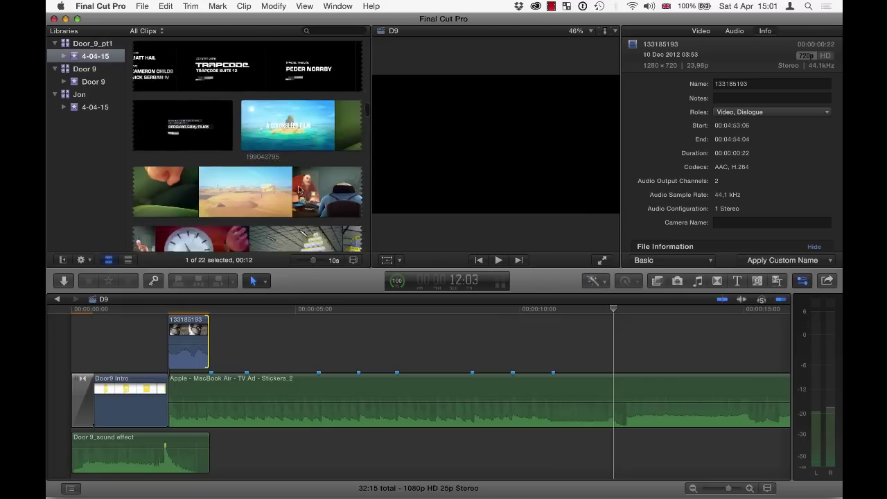
scroll(300, 188, "down", 3)
scroll(275, 192, "down", 3)
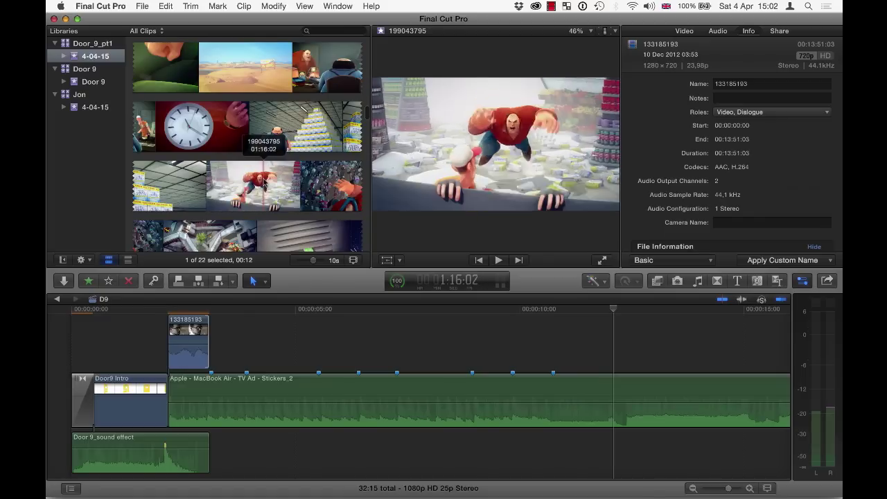
left_click(261, 182)
key("i")
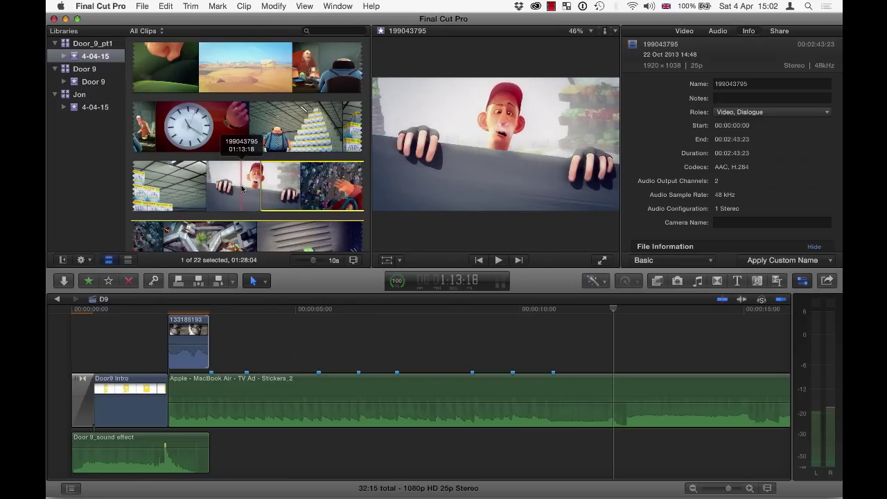
key("i")
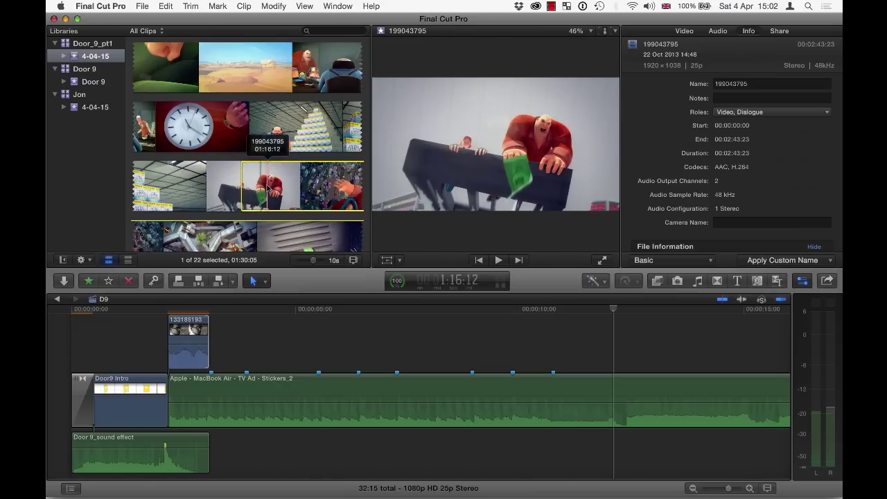
key("o")
Connect the marked 199043795 range above the music at the first marker, 3:03, directly after the 133185193 clip.
left_click_drag(267, 187, 233, 342)
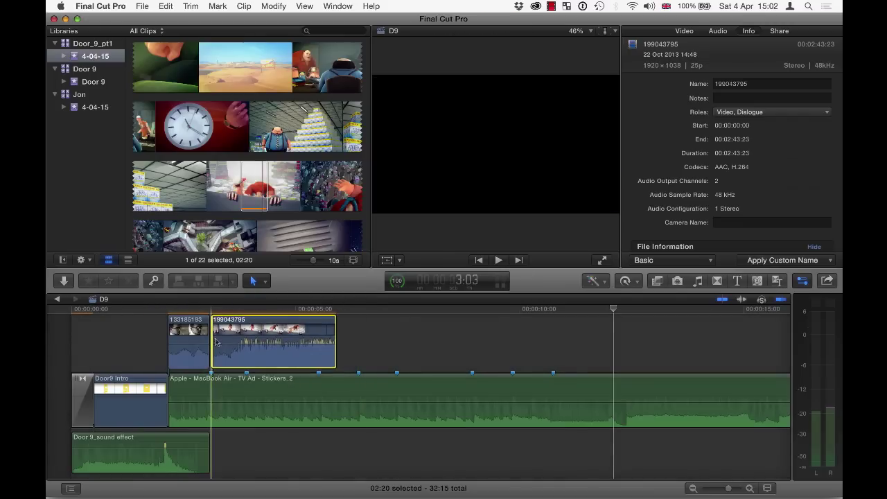
scroll(218, 350, "up", 2)
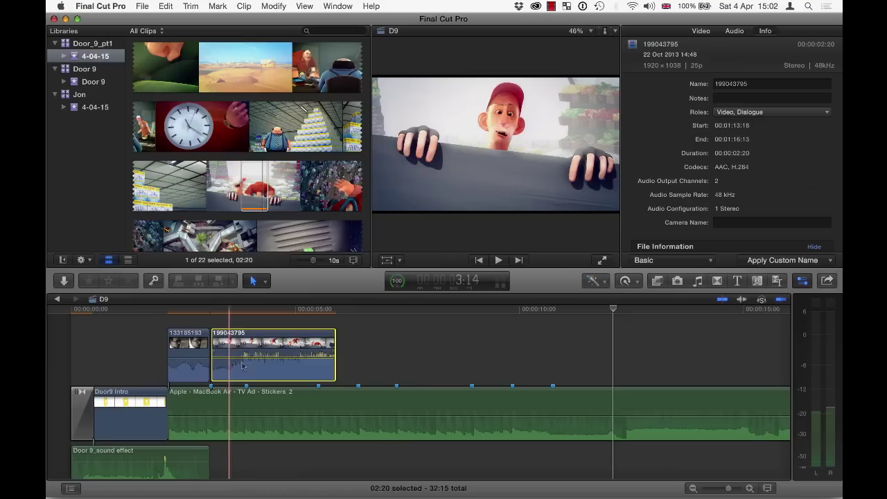
left_click_drag(244, 342, 246, 338)
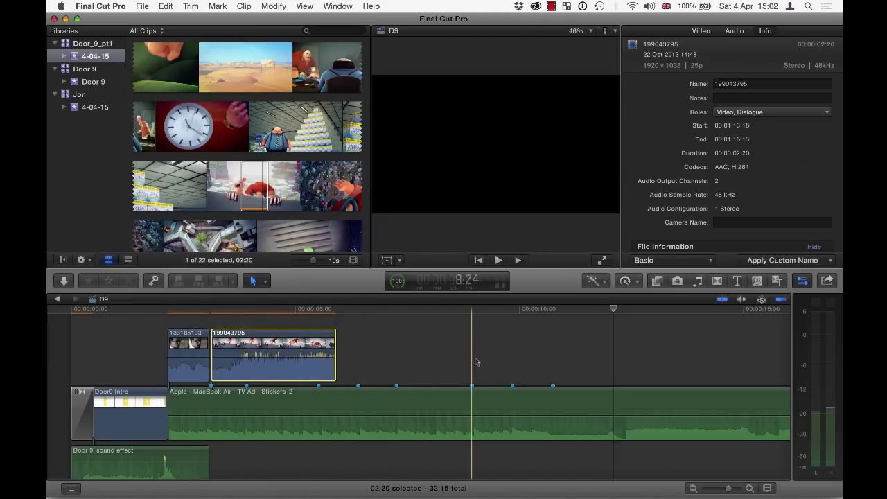
scroll(433, 353, "up", 1)
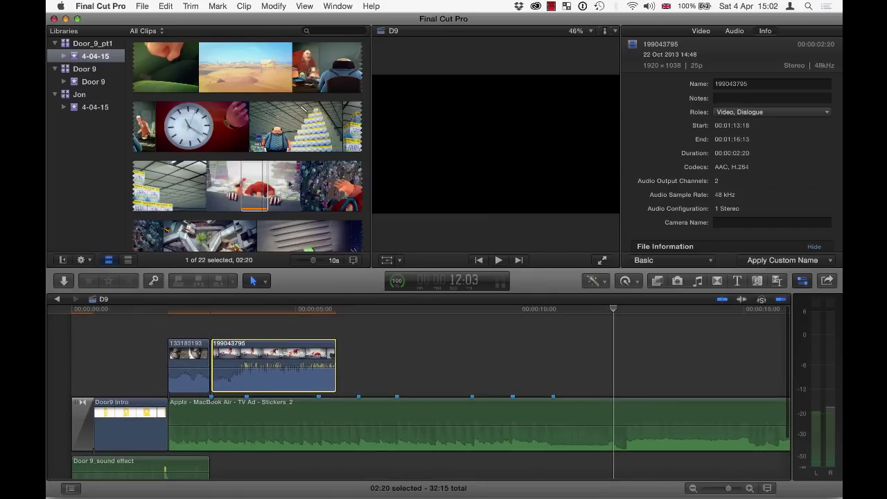
Connect a 4-second slice2 image above both footage clips at the start of the music, and scrub through the overlay.
left_click_drag(311, 262, 282, 263)
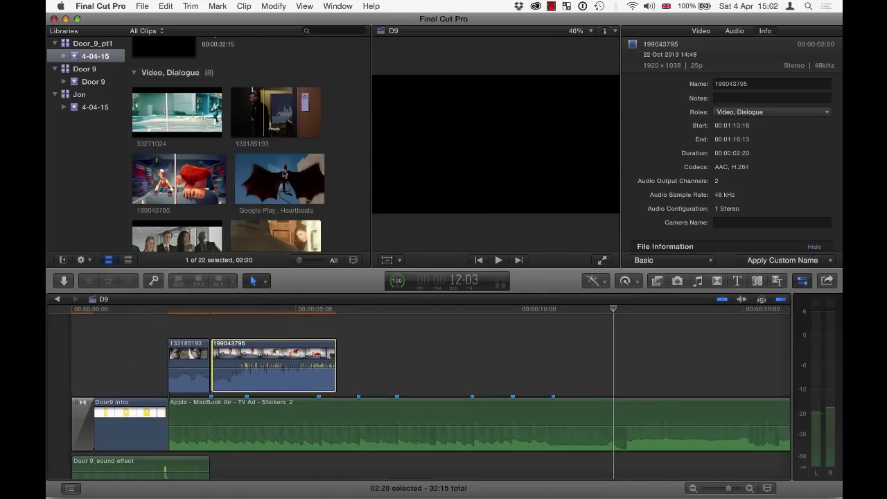
scroll(283, 174, "down", 10)
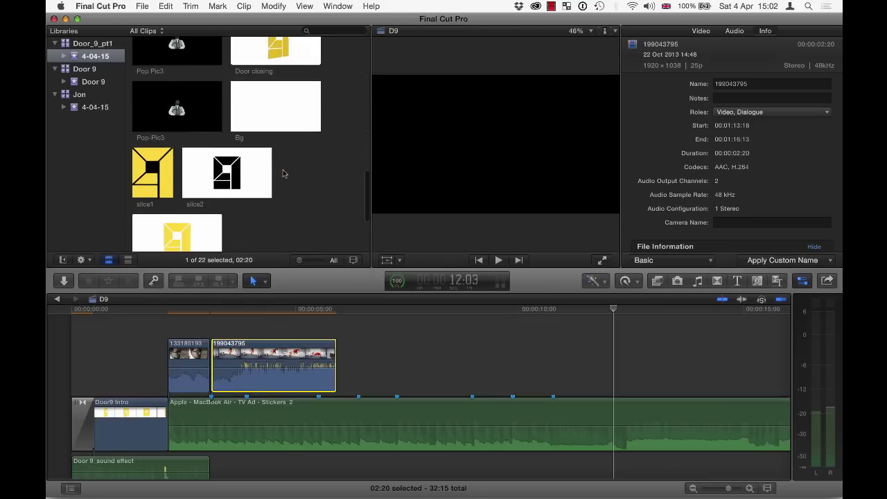
scroll(282, 174, "down", 2)
left_click(212, 158)
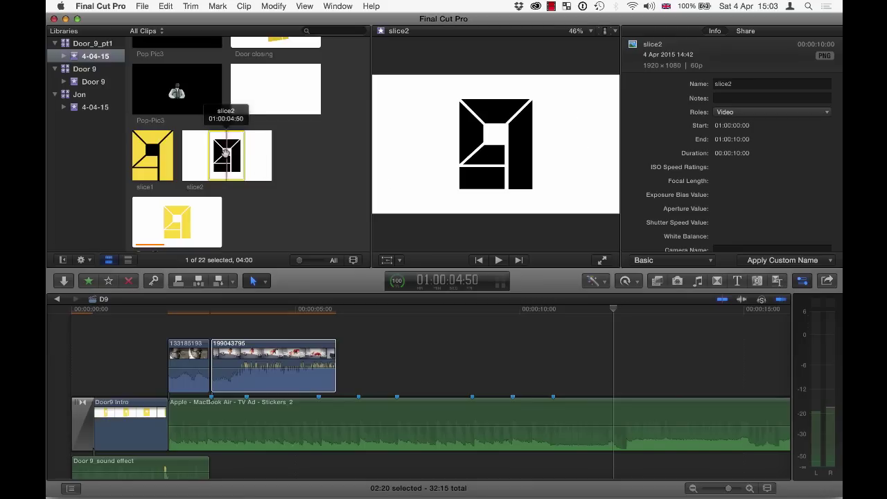
left_click_drag(226, 156, 175, 331)
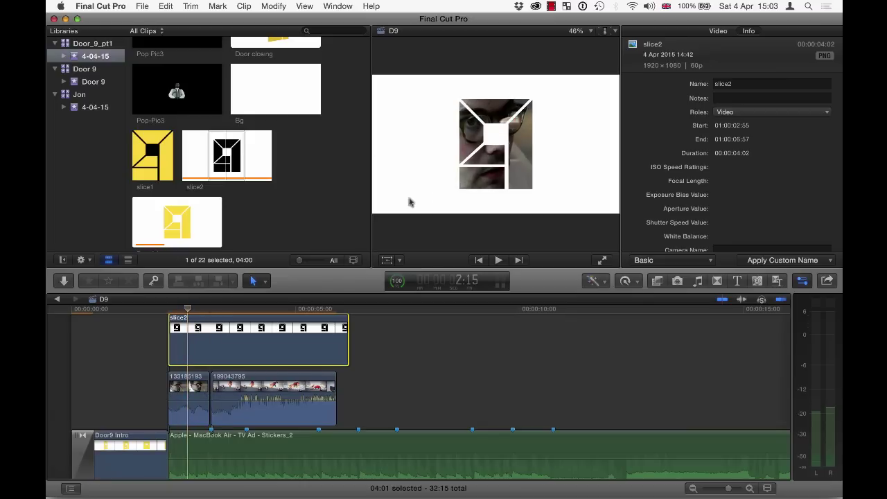
left_click_drag(206, 311, 185, 327)
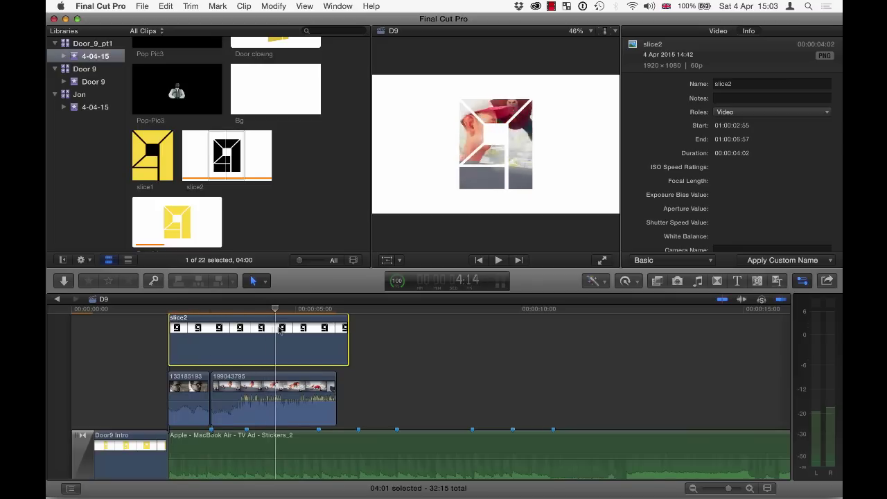
left_click_drag(289, 331, 309, 336)
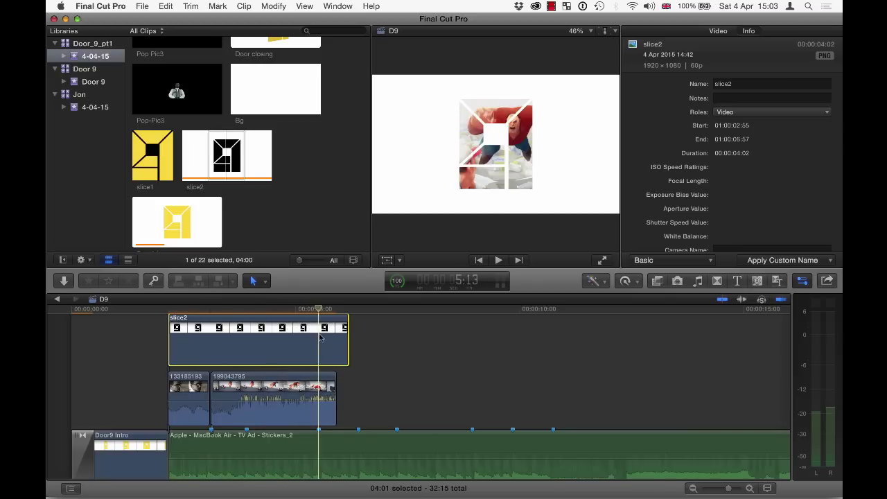
Silence the audio of the 133185193 and 199043795 clips in the timeline and play the sequence.
left_click_drag(178, 334, 58, 350)
scroll(58, 349, "down", 3)
key("space")
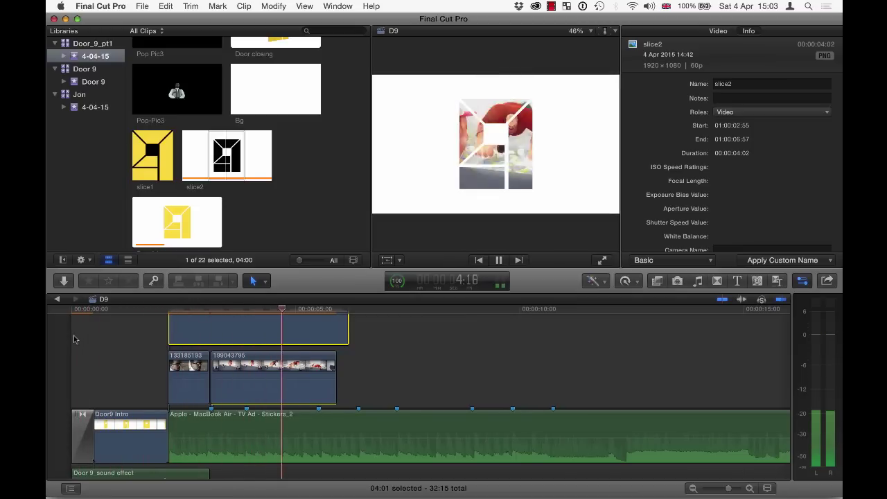
key("space")
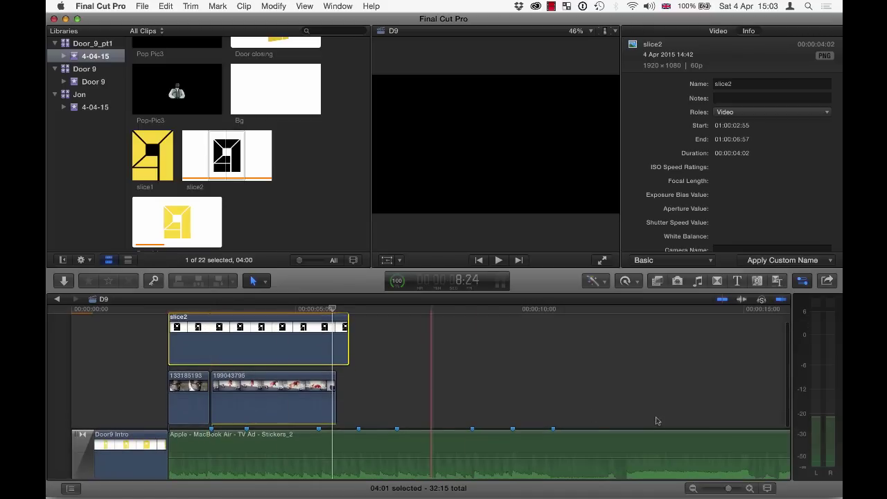
Review the full length of the D9 timeline, including the Stickers_2 music and its markers.
left_click_drag(729, 487, 716, 488)
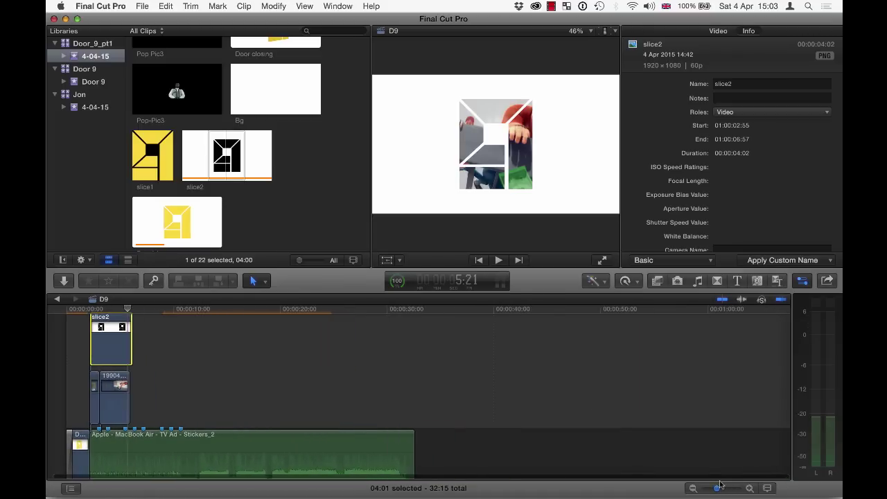
scroll(283, 408, "down", 1)
scroll(284, 406, "right", 1)
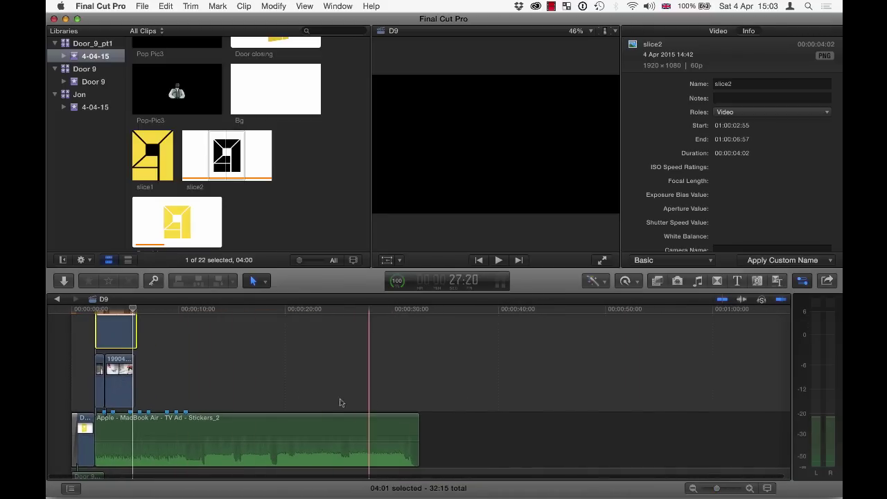
scroll(182, 404, "left", 1)
scroll(180, 404, "right", 1)
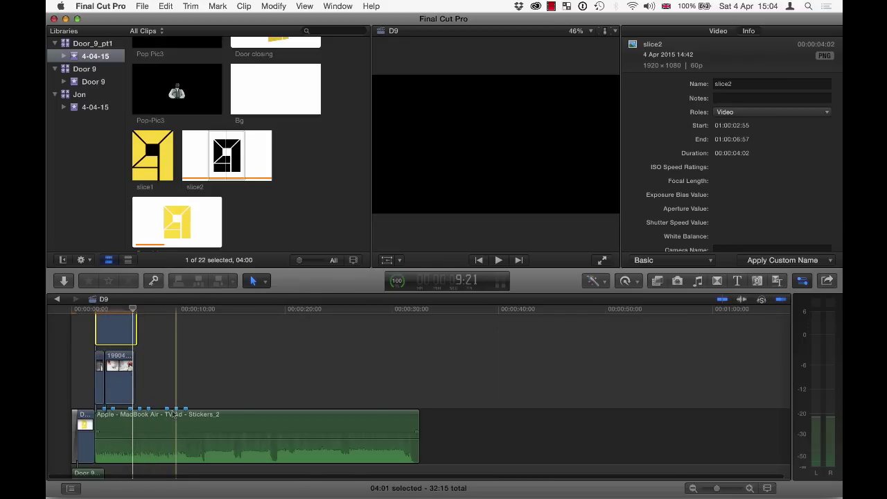
scroll(166, 409, "up", 2)
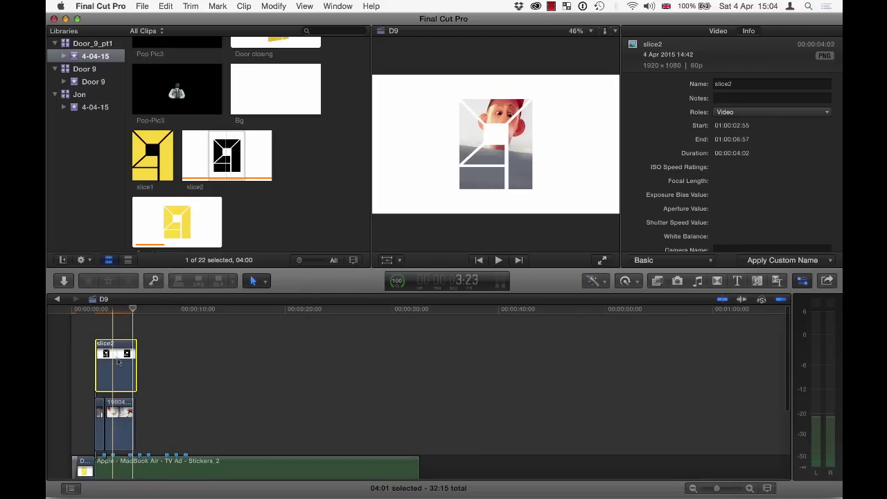
Open the Door 9 project from the Door 9 library in the timeline.
left_click(227, 155)
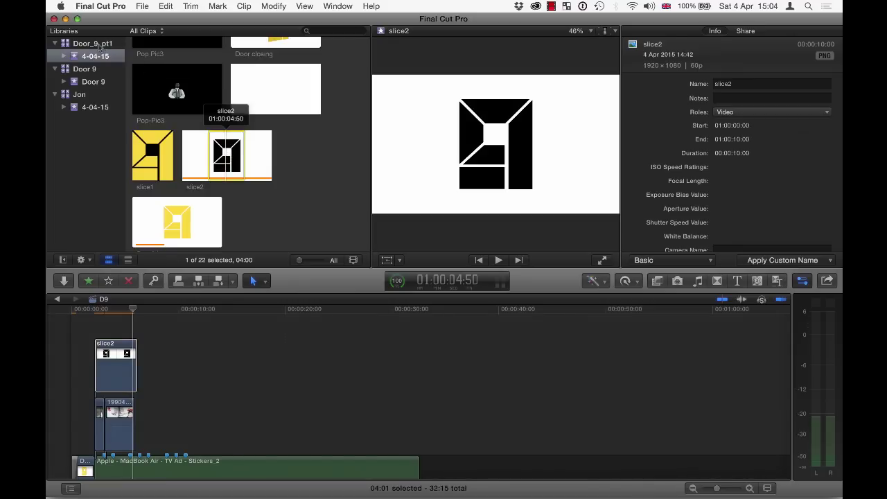
left_click(87, 70)
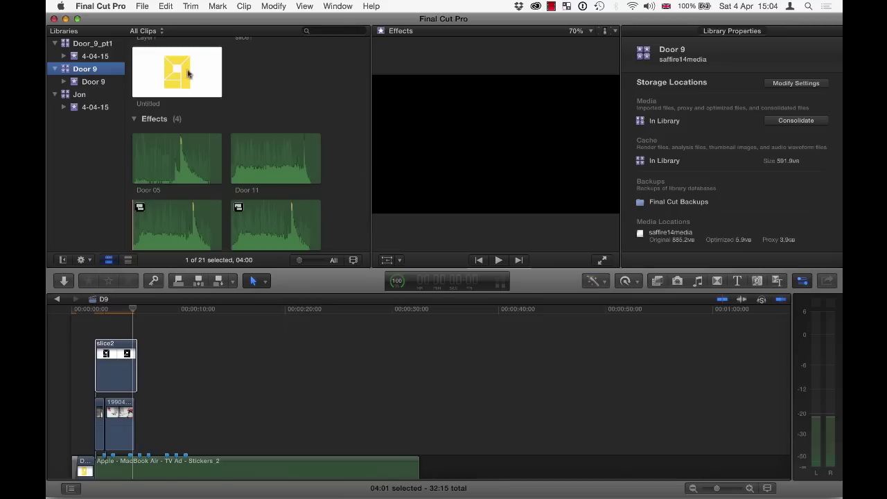
left_click(187, 73)
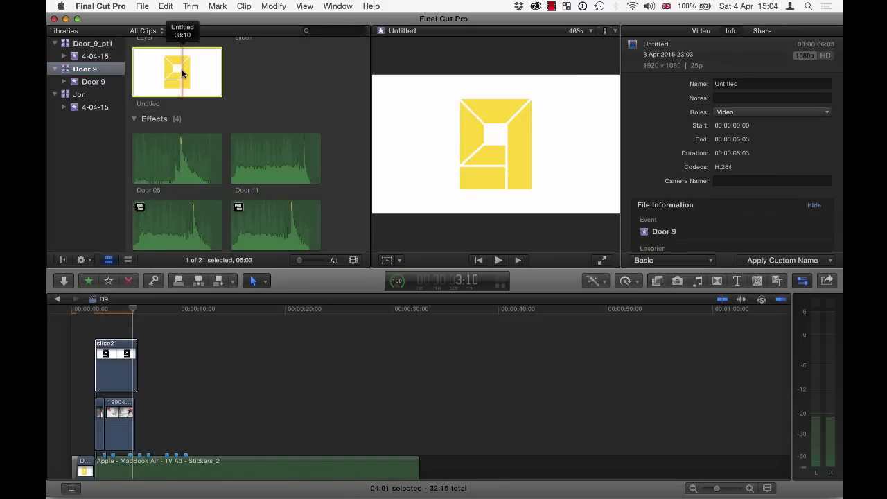
scroll(184, 74, "up", 10)
scroll(185, 73, "down", 2)
double_click(171, 90)
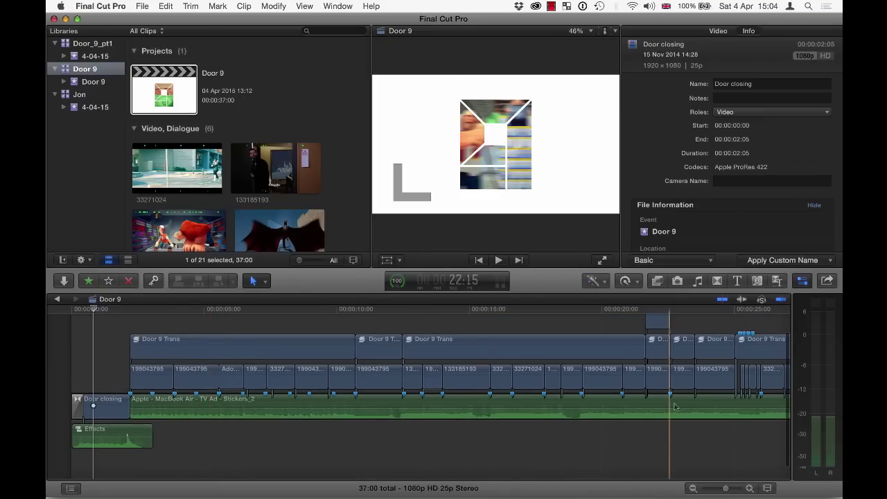
Examine the full Door 9 timeline and scrub through the footage beneath the first two Door 9 Trans overlays.
left_click_drag(725, 488, 718, 489)
scroll(352, 454, "up", 1)
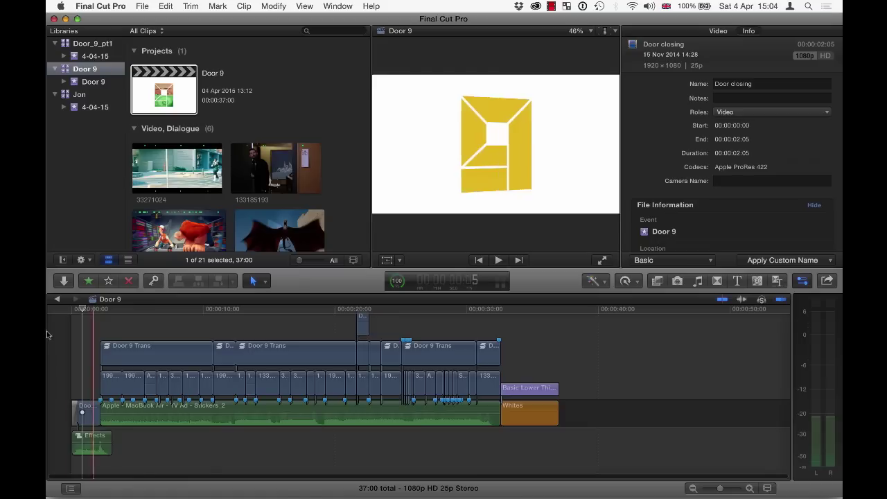
left_click_drag(82, 310, 133, 316)
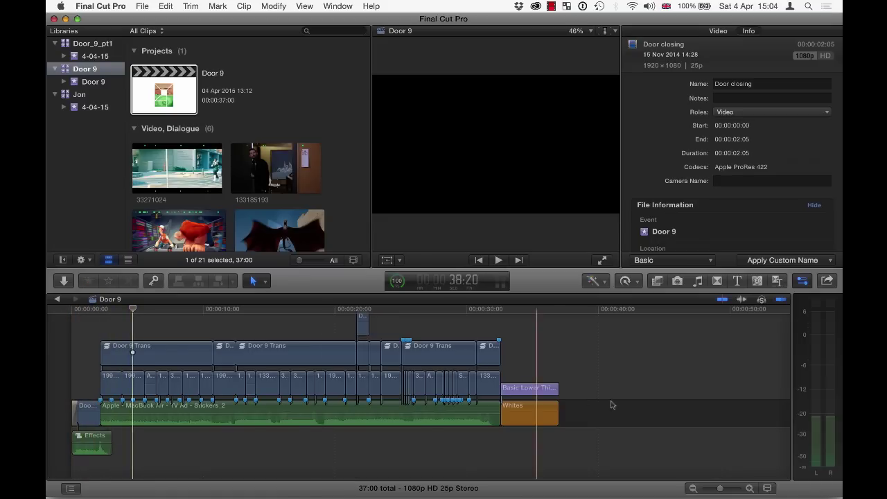
left_click_drag(721, 489, 726, 489)
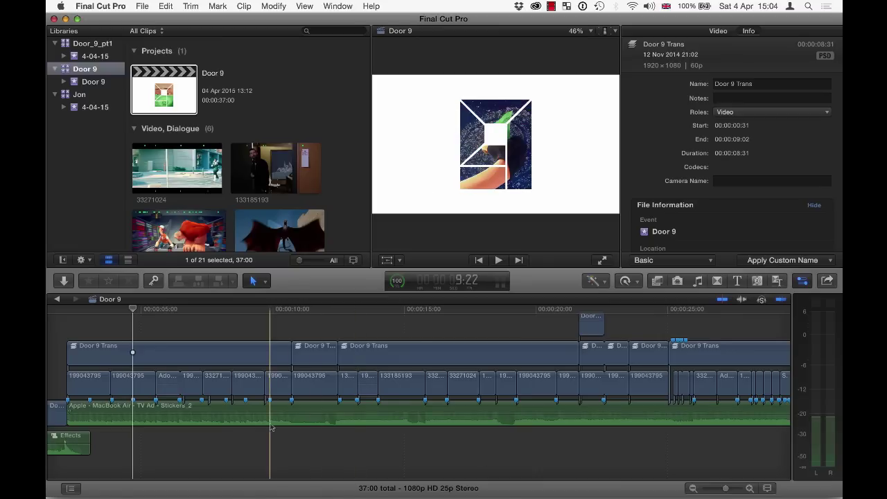
scroll(273, 424, "up", 1)
left_click_drag(137, 310, 220, 315)
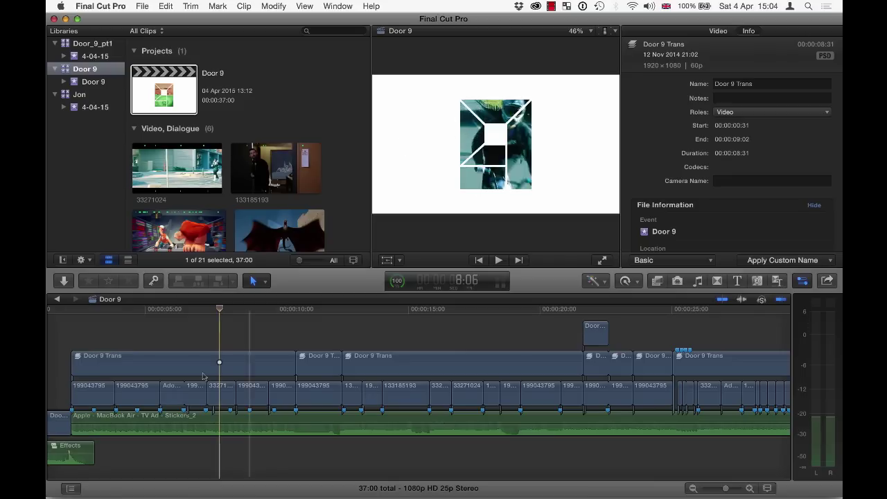
left_click_drag(221, 311, 311, 316)
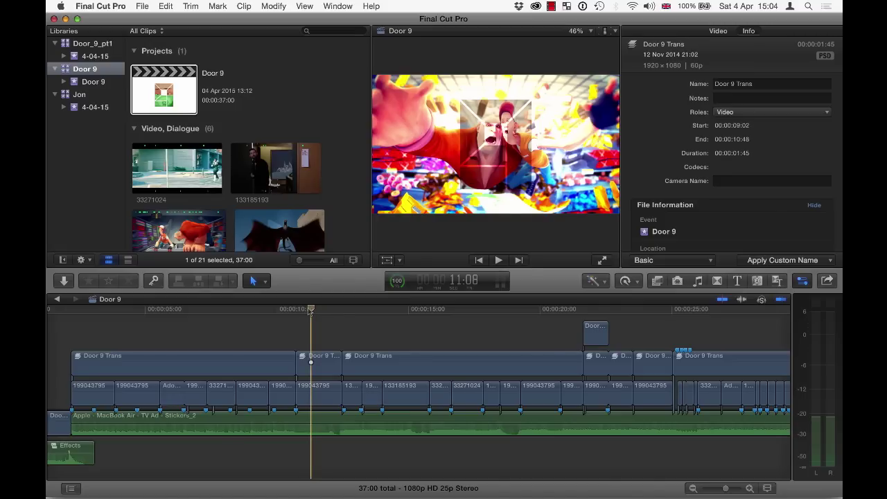
left_click_drag(310, 311, 251, 319)
Inspect the video compositing settings of the first Door 9 Trans clip and its available blend modes, keeping Normal.
left_click(243, 366)
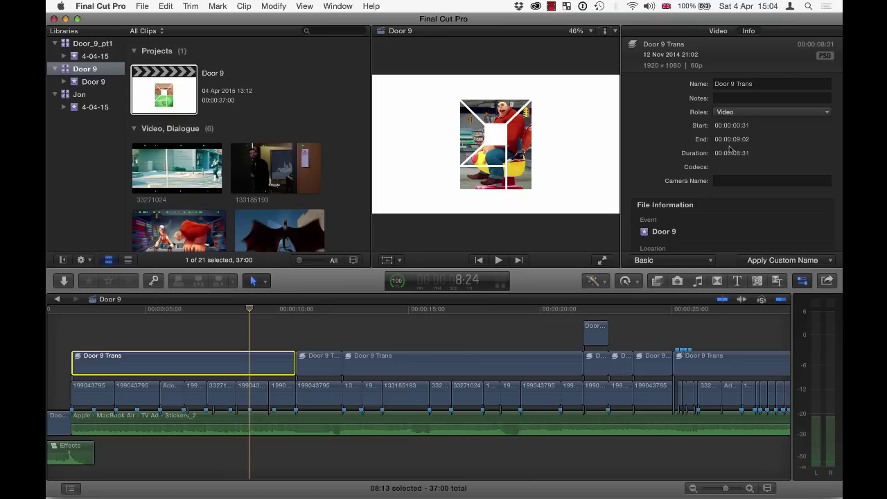
left_click(803, 282)
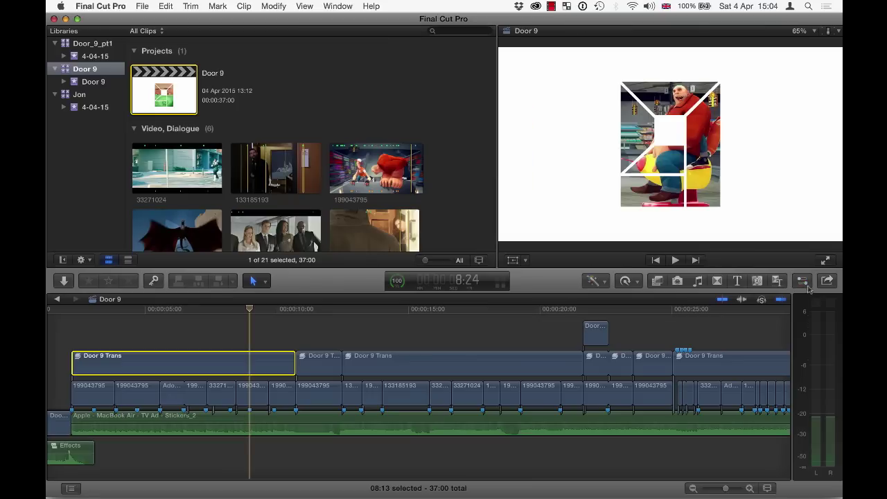
left_click(802, 282)
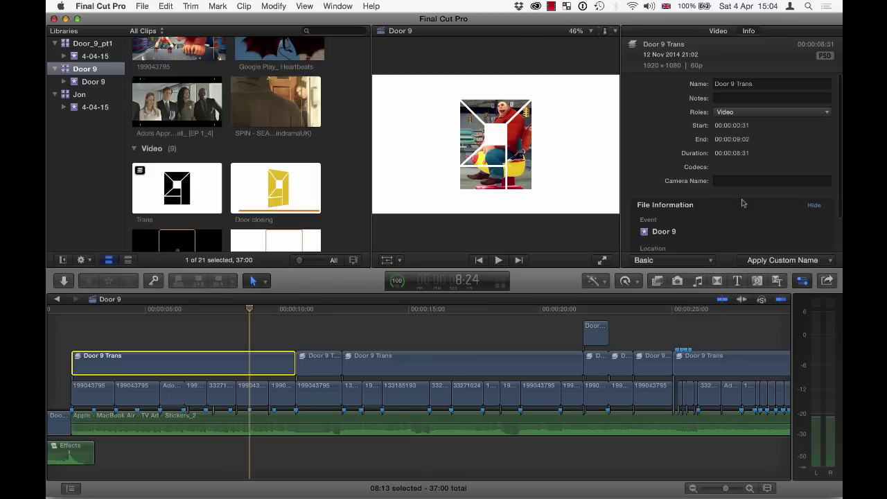
left_click(724, 52)
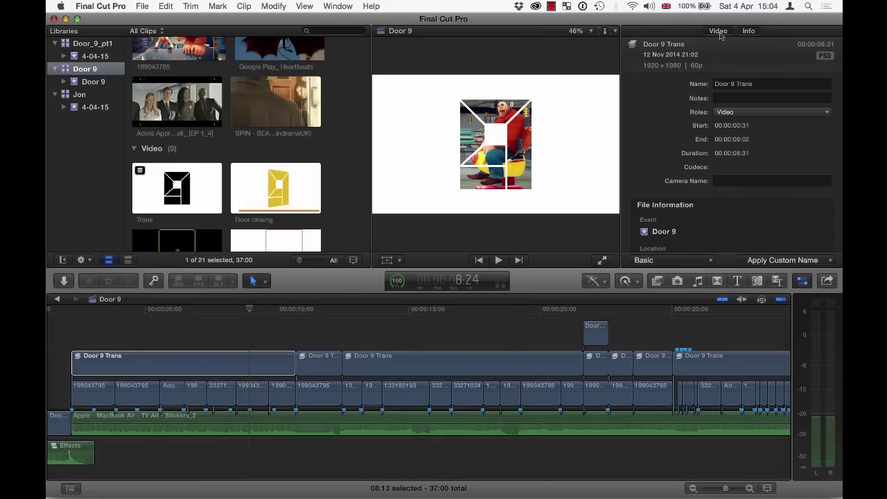
left_click(719, 32)
scroll(722, 160, "down", 10)
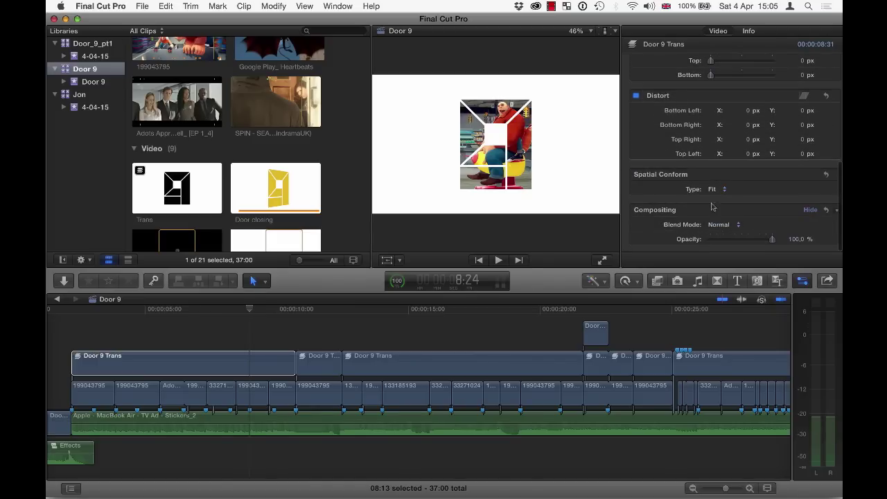
left_click(718, 226)
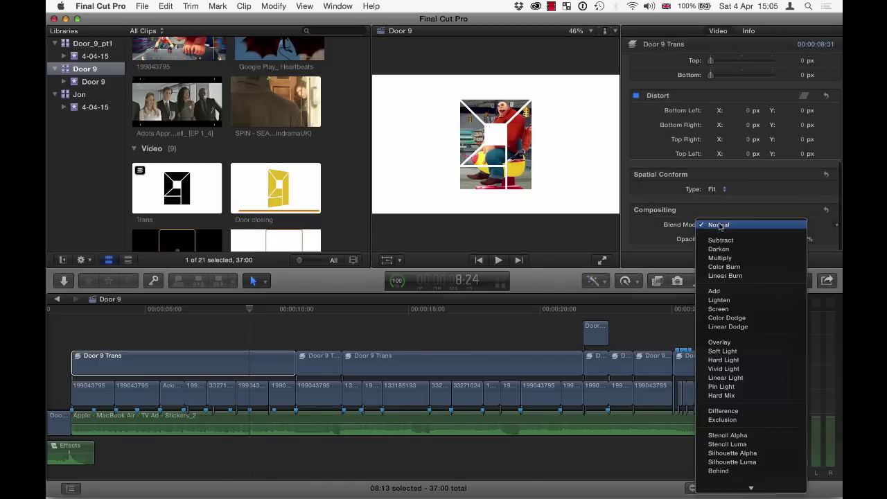
left_click(734, 226)
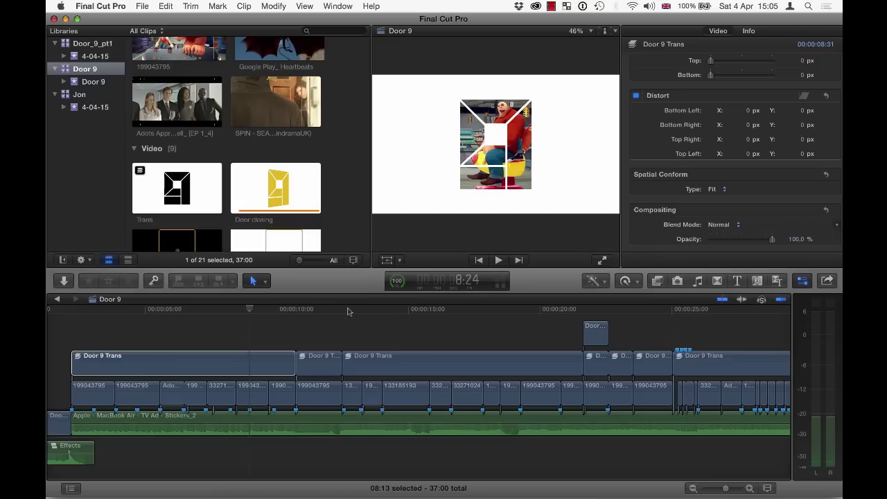
Try the Linear Light and Hard Mix blend modes on the short second Door 9 Trans clip and restore Overlay.
left_click(320, 358)
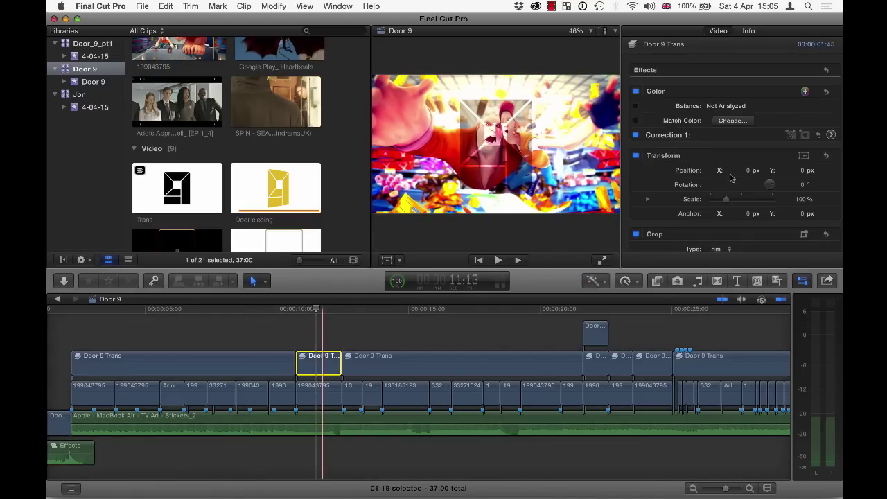
scroll(727, 193, "down", 5)
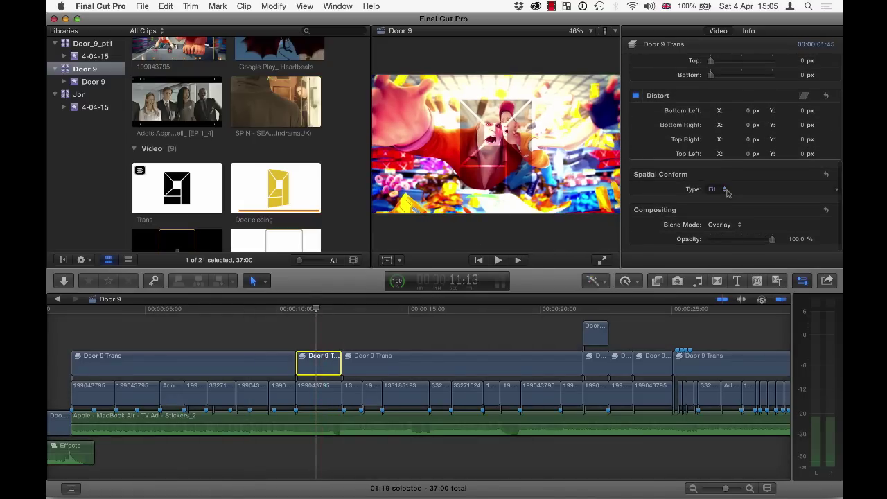
left_click(720, 224)
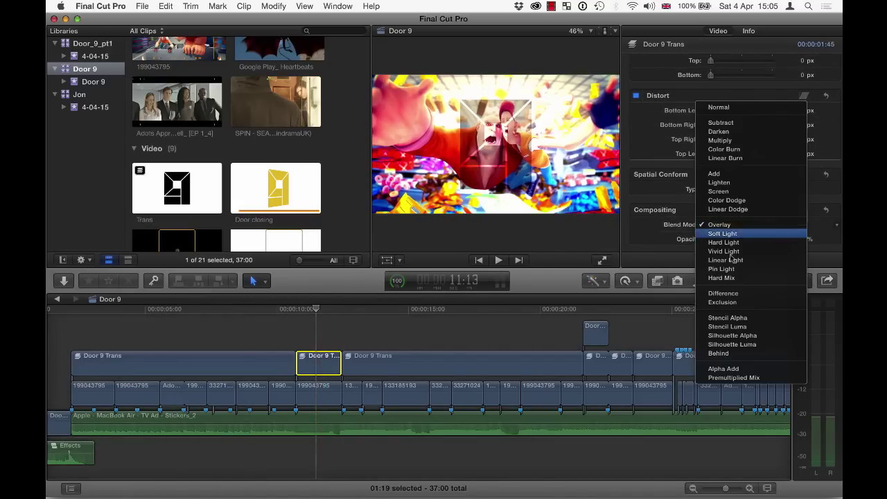
left_click(727, 260)
left_click(722, 224)
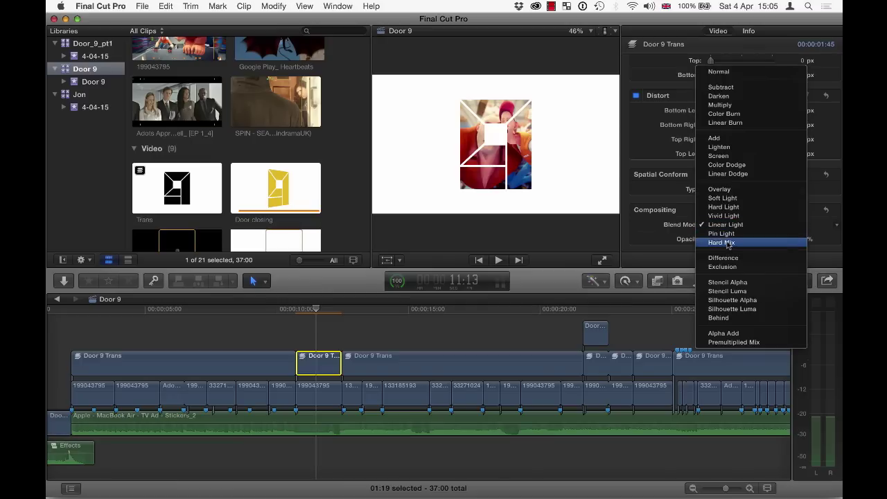
left_click(728, 243)
left_click(722, 224)
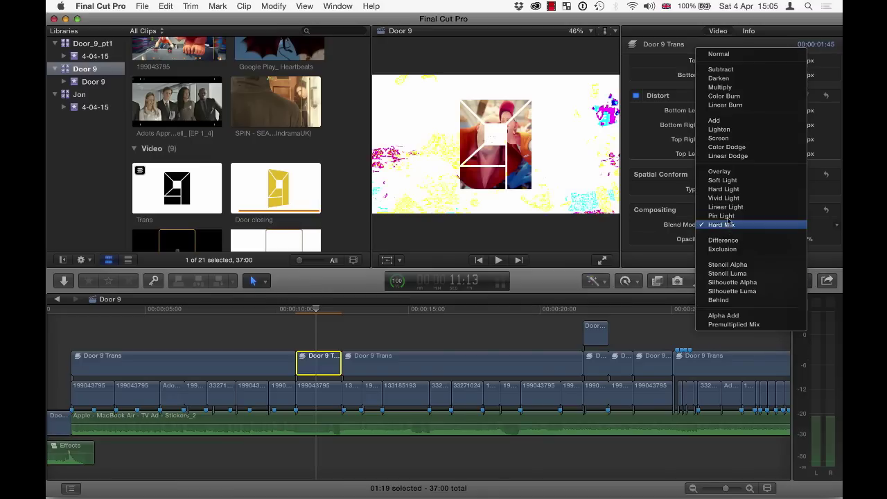
left_click(732, 174)
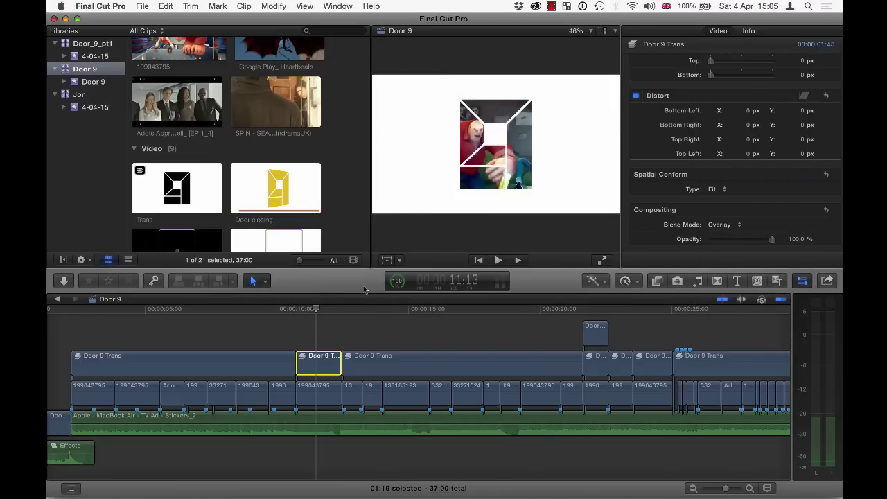
Play the Door 9 project full screen from the beginning.
left_click_drag(316, 309, 47, 356)
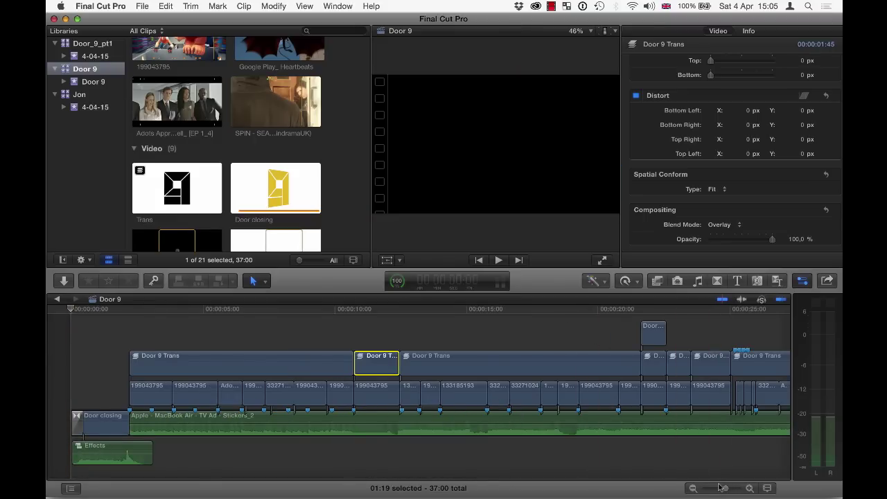
left_click_drag(726, 489, 719, 489)
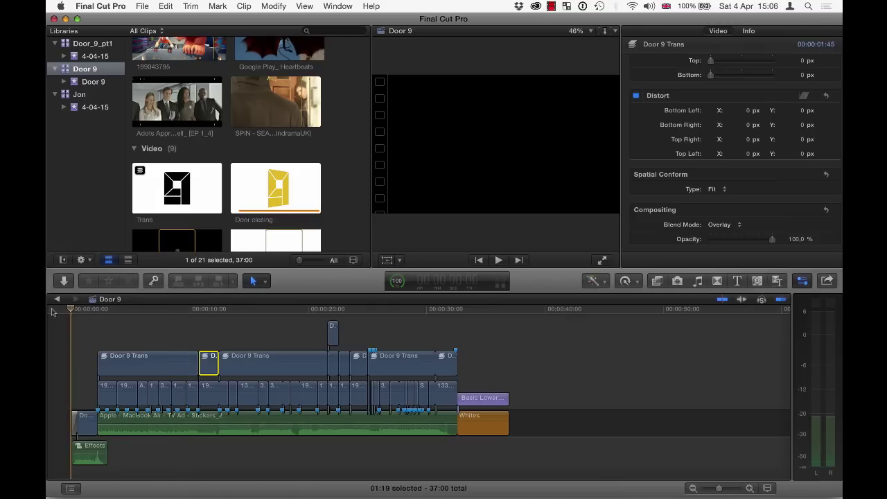
left_click(603, 261)
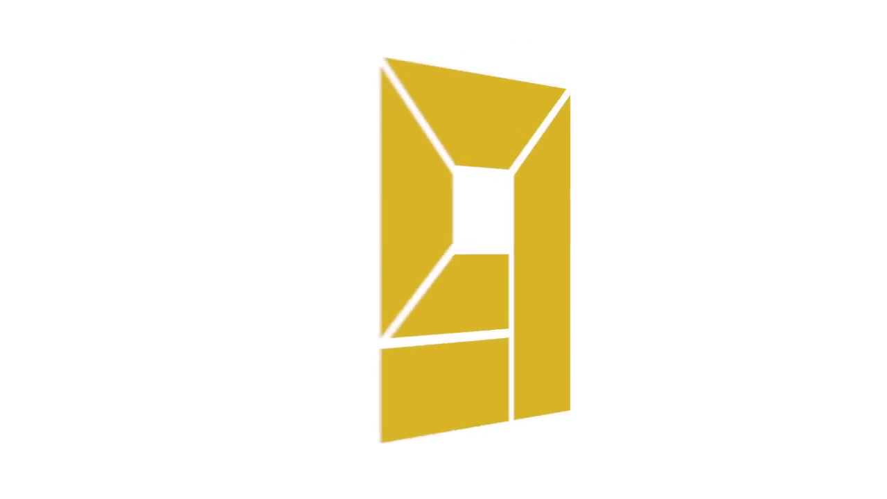